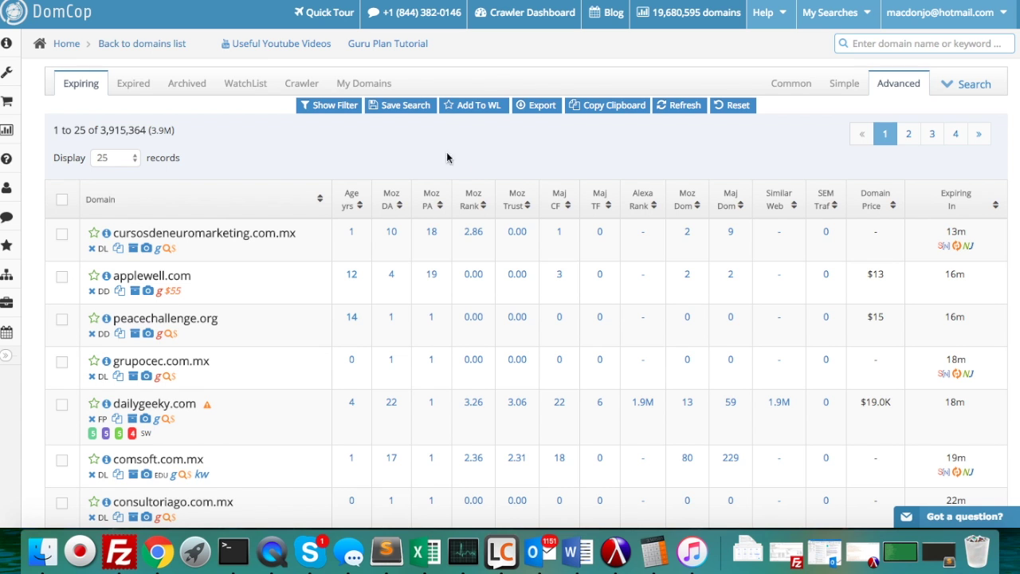
# Step: Show the advanced search filters for expiring domains and look over the Info, Moz, Majestic Seo and Social criteria
pyautogui.click(326, 106)
pyautogui.click(480, 182)
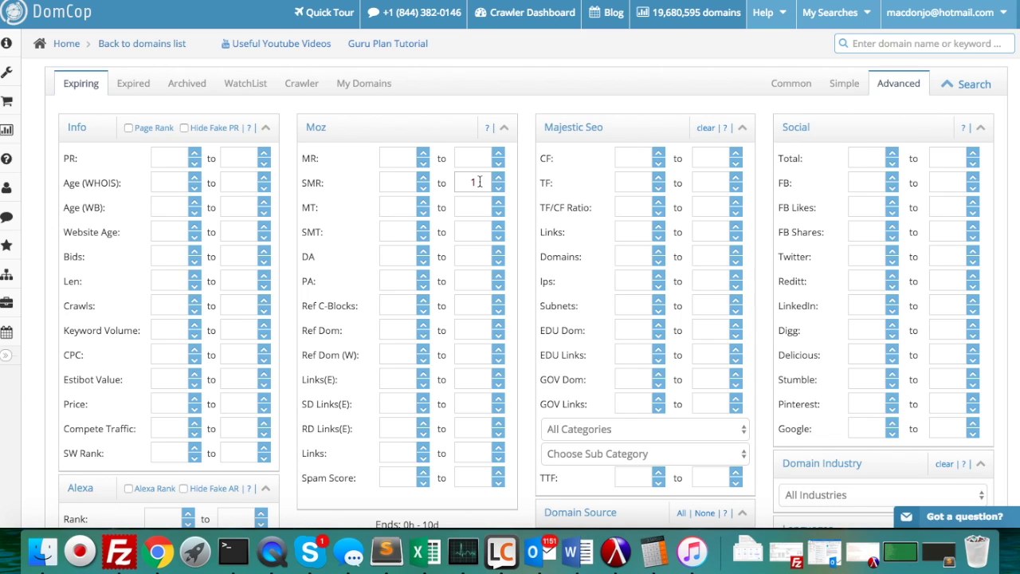
pyautogui.scroll(-3, 531, 215)
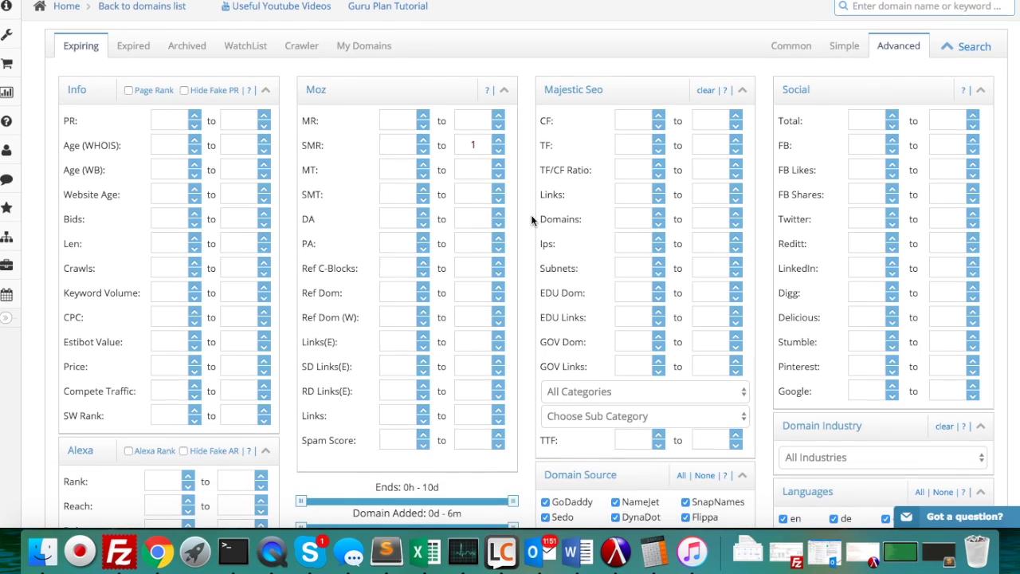
pyautogui.scroll(3, 531, 214)
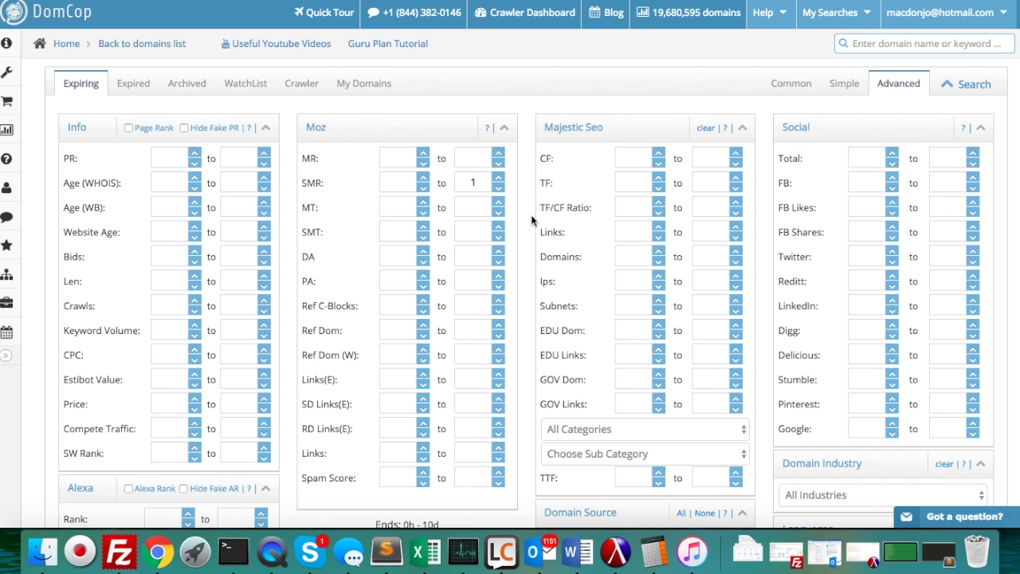
pyautogui.scroll(-1, 531, 214)
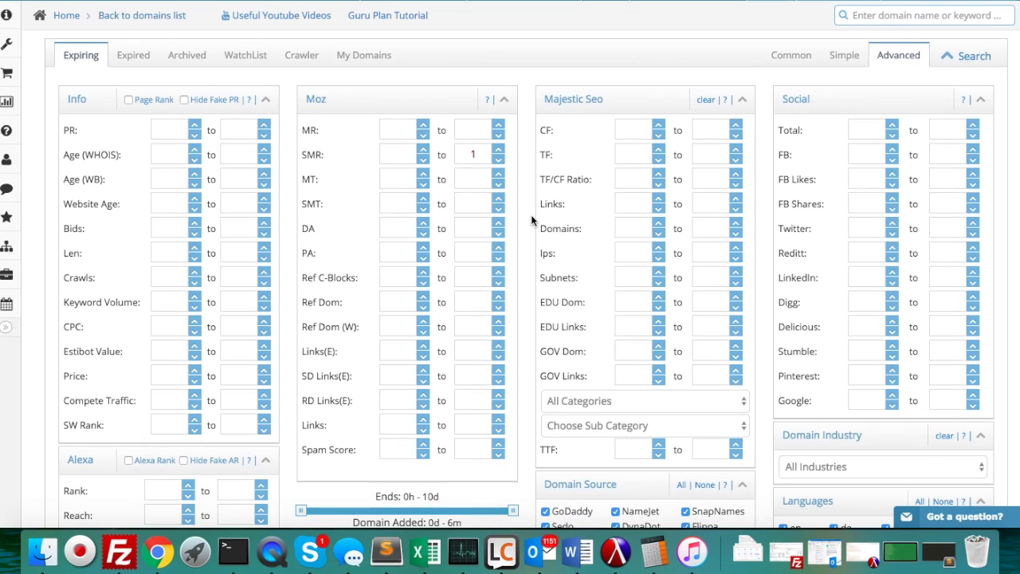
pyautogui.scroll(1, 531, 214)
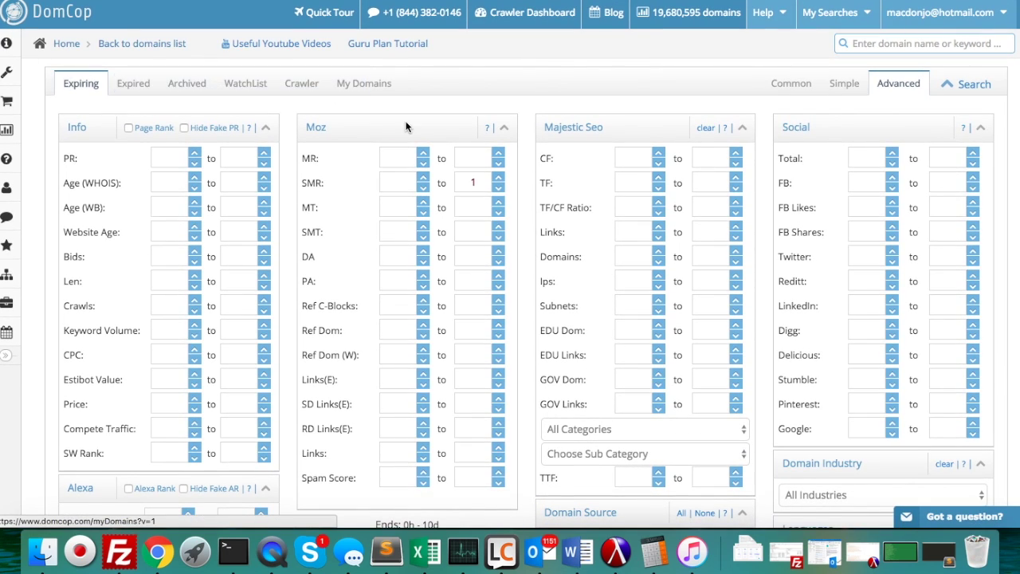
pyautogui.scroll(-5, 521, 259)
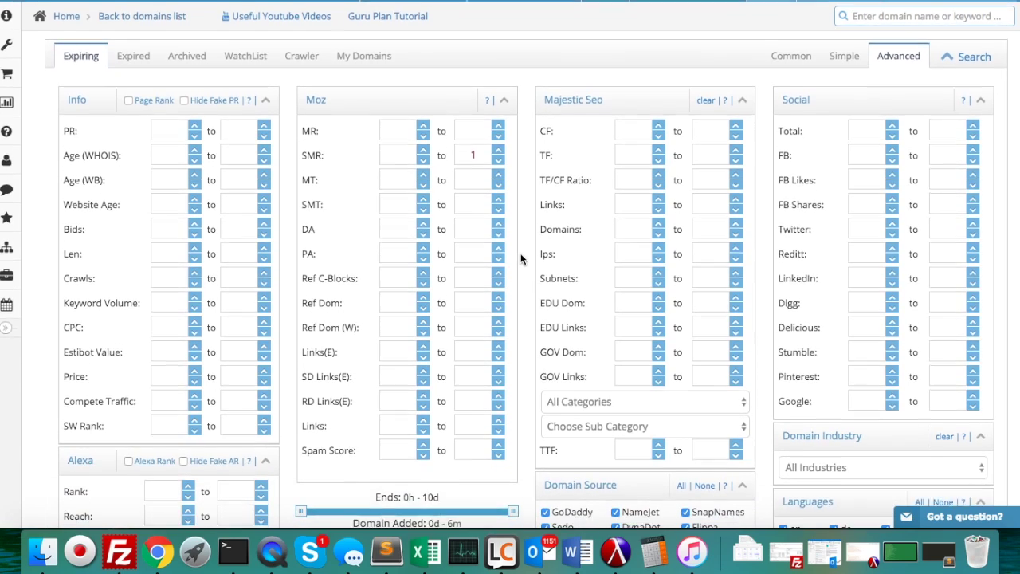
# Step: Narrow the Ends range of the expiring domains to 0h - 1d
pyautogui.scroll(-15, 521, 258)
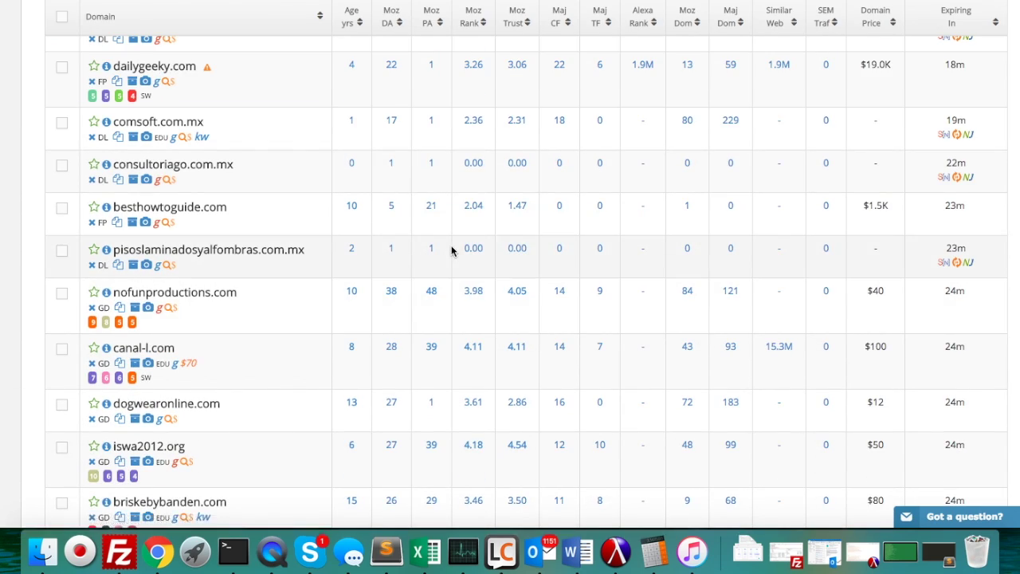
pyautogui.scroll(1, 399, 216)
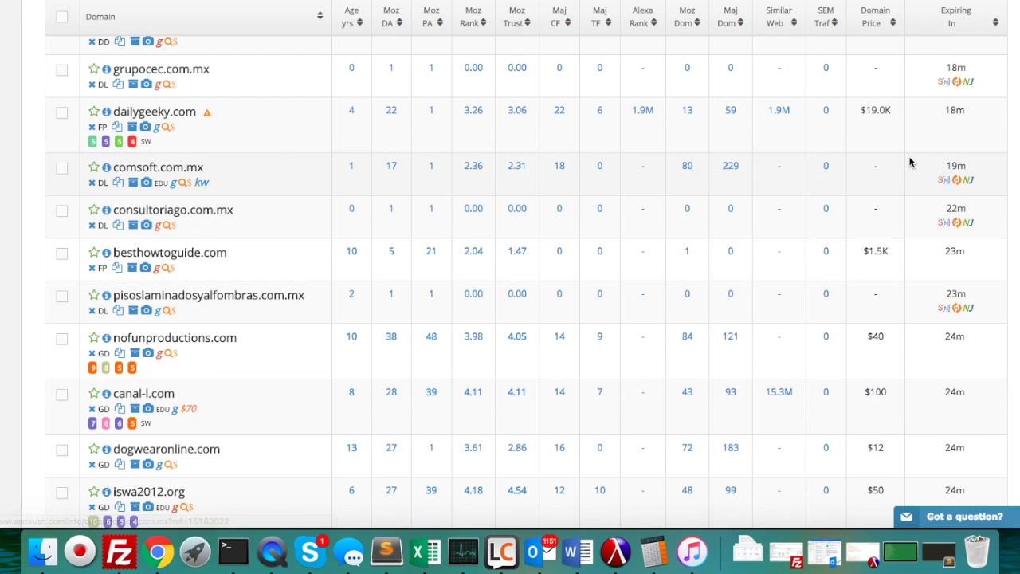
pyautogui.scroll(3, 908, 162)
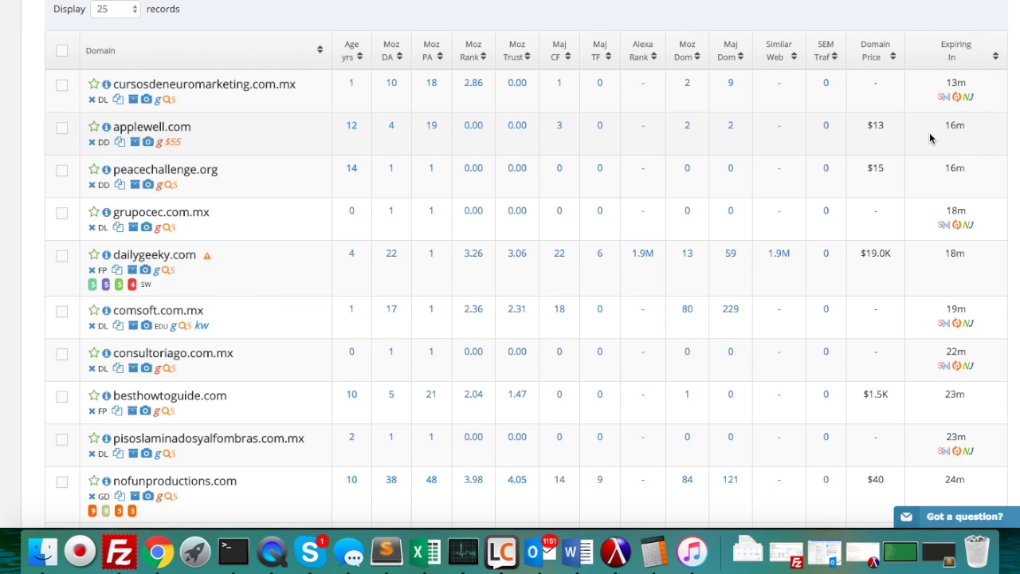
pyautogui.scroll(12, 930, 132)
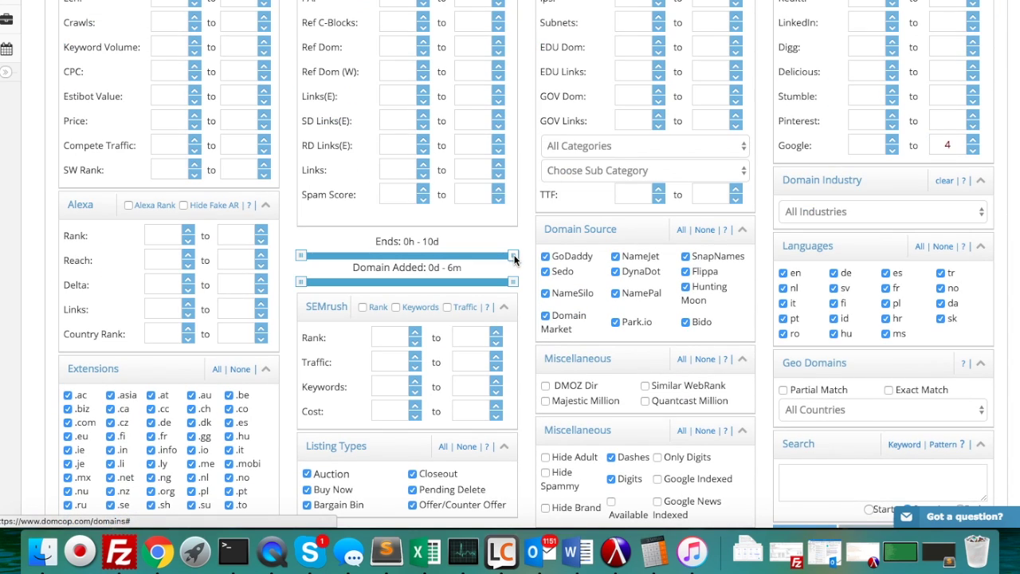
pyautogui.moveTo(514, 259); pyautogui.dragTo(378, 256)
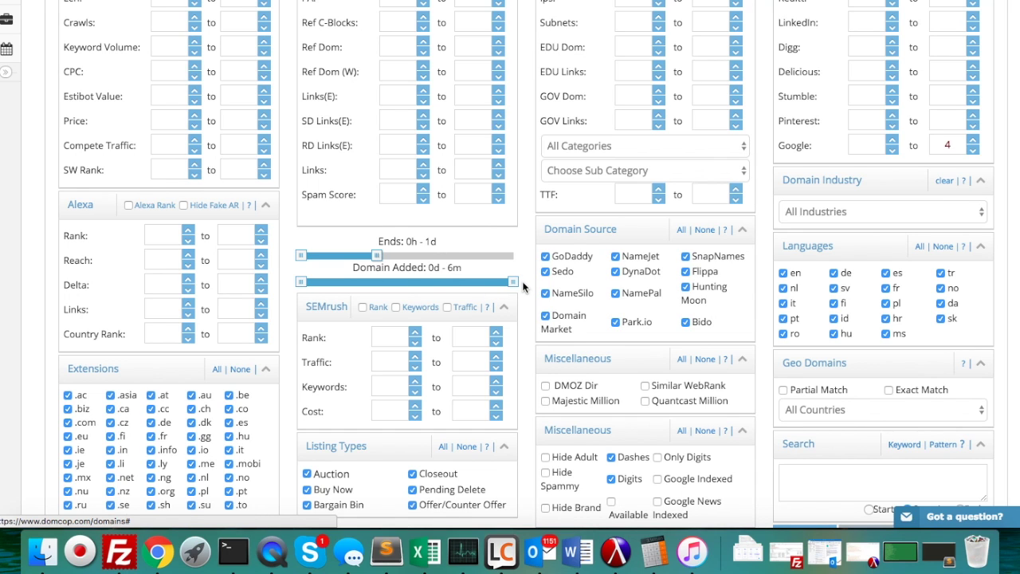
# Step: Examine the listed expiring domains with their Moz and Majestic metrics, prices and expiry times
pyautogui.scroll(-4, 524, 287)
pyautogui.scroll(-6, 524, 287)
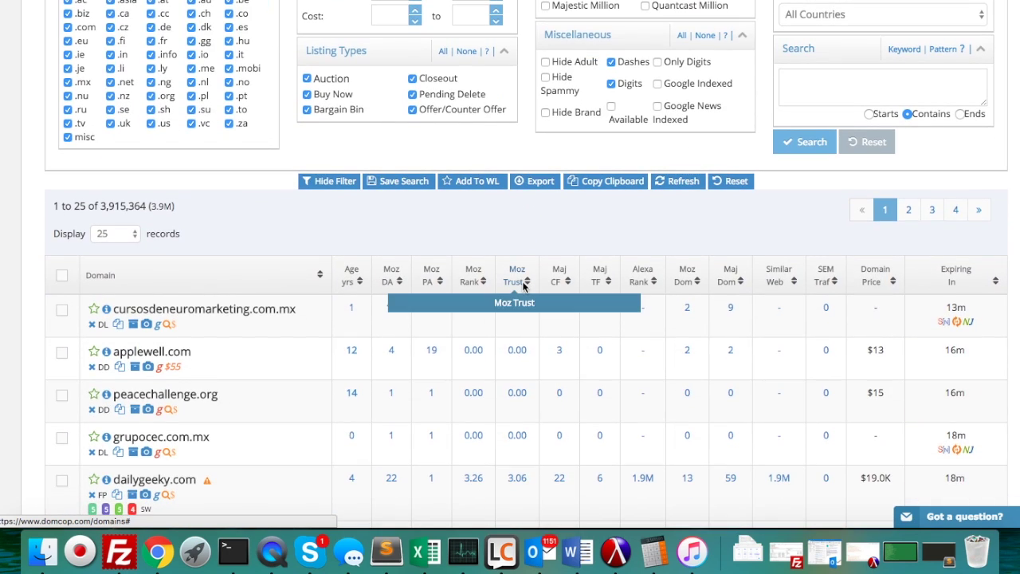
pyautogui.scroll(-1, 246, 391)
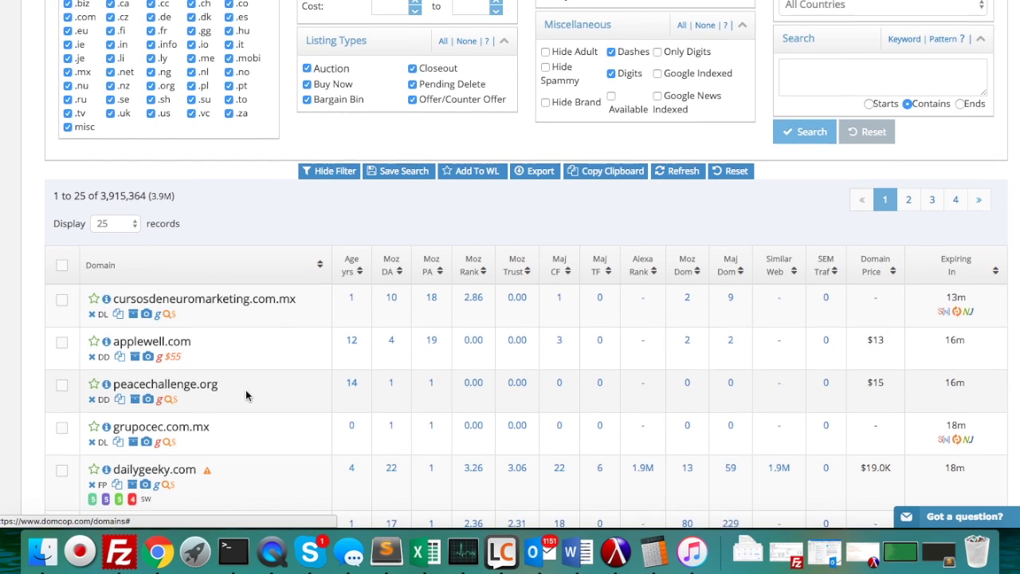
pyautogui.scroll(-5, 246, 391)
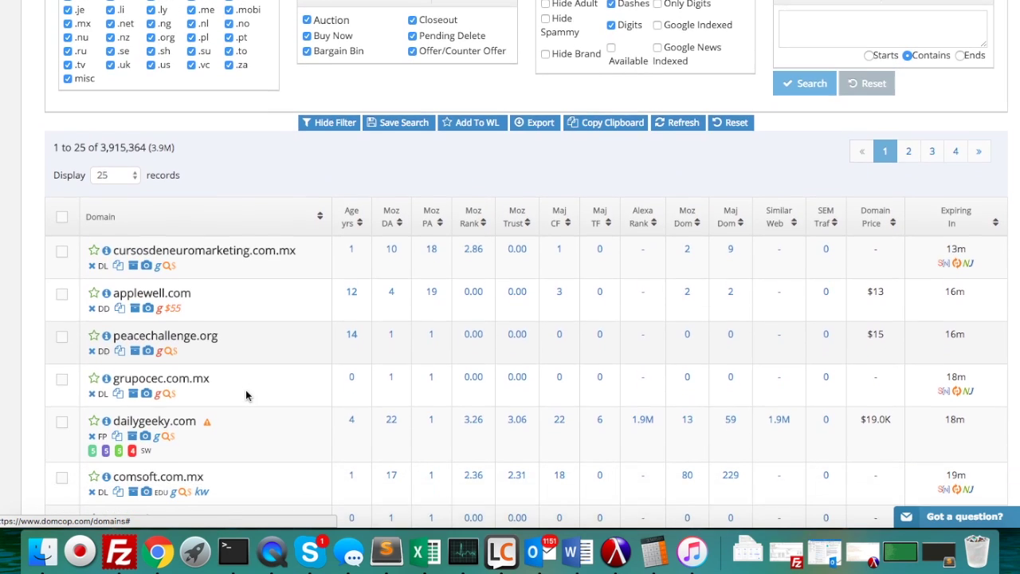
pyautogui.scroll(-1, 245, 396)
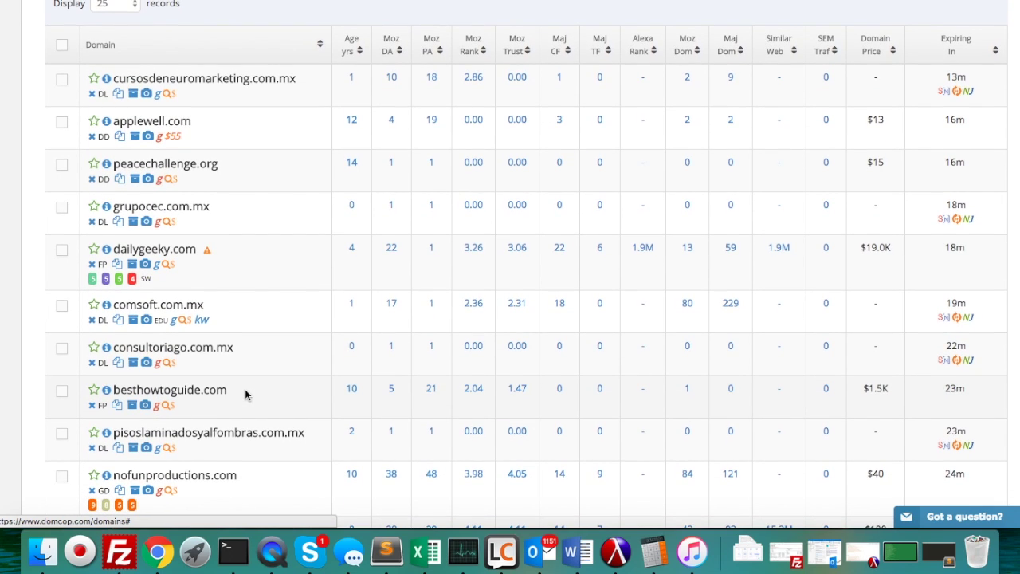
pyautogui.scroll(-6, 246, 390)
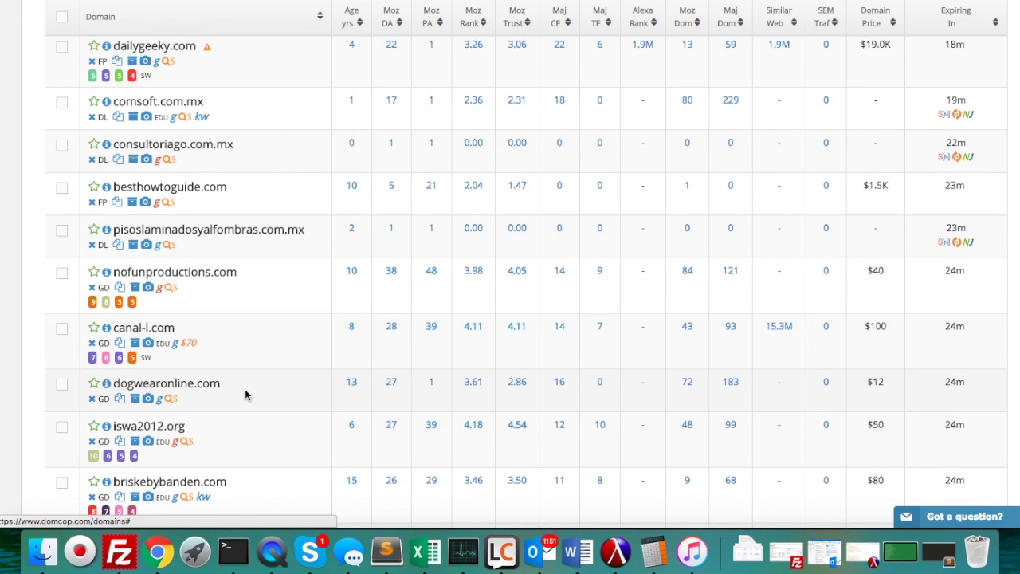
pyautogui.scroll(6, 245, 394)
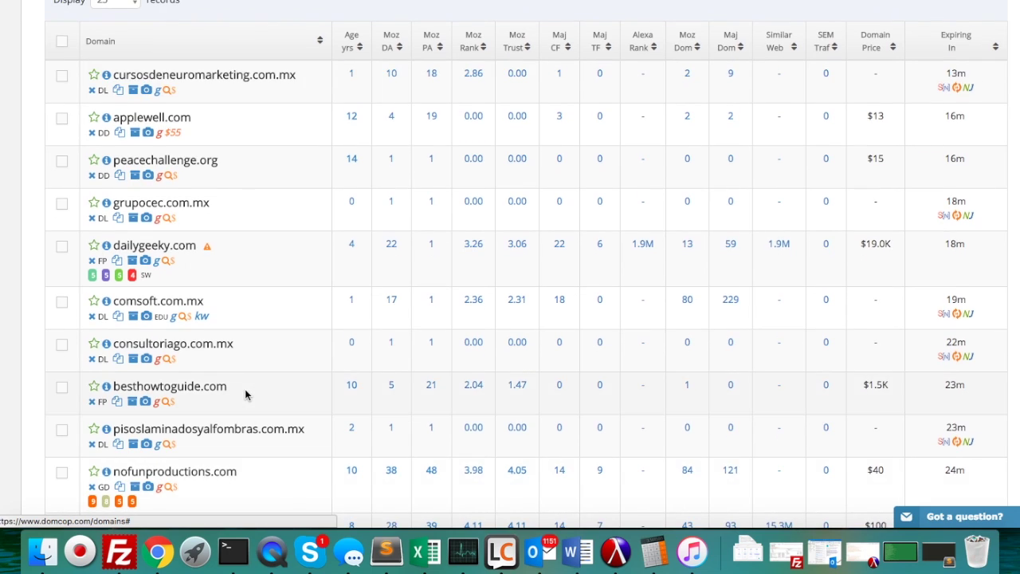
pyautogui.scroll(9, 244, 389)
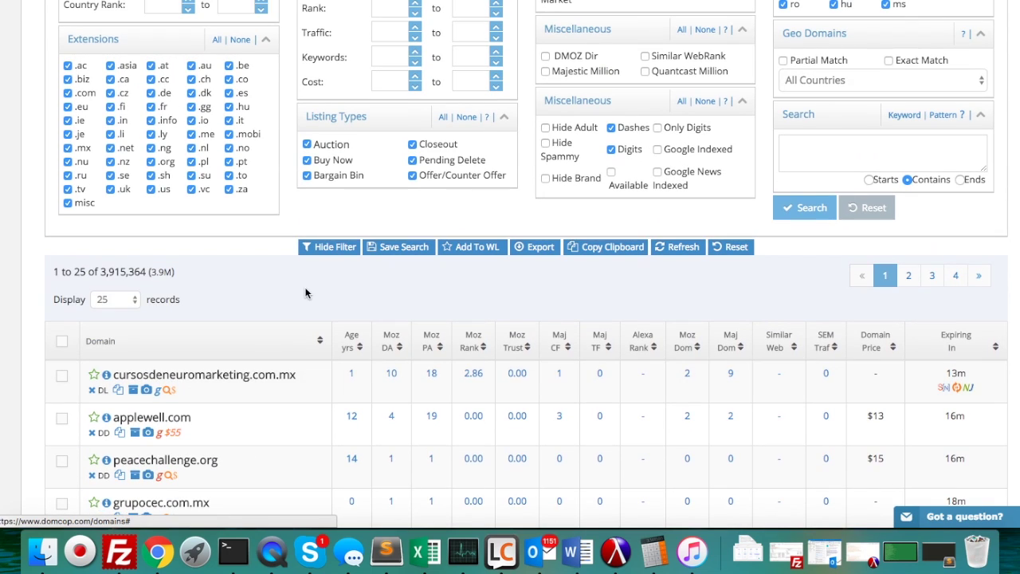
# Step: Set the minimum Majestic Trust Flow (TF) to 5
pyautogui.scroll(4, 305, 294)
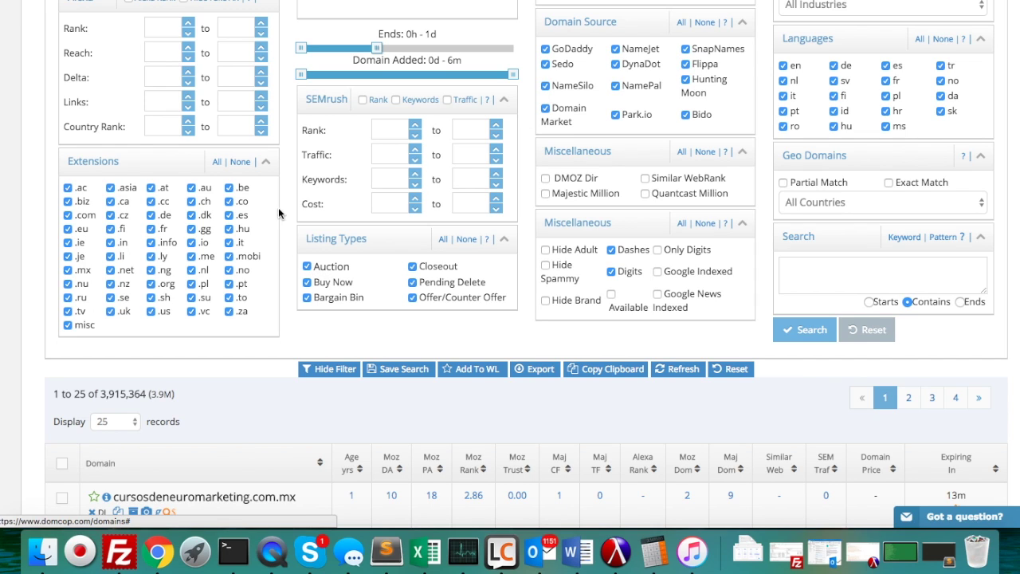
pyautogui.scroll(5, 306, 213)
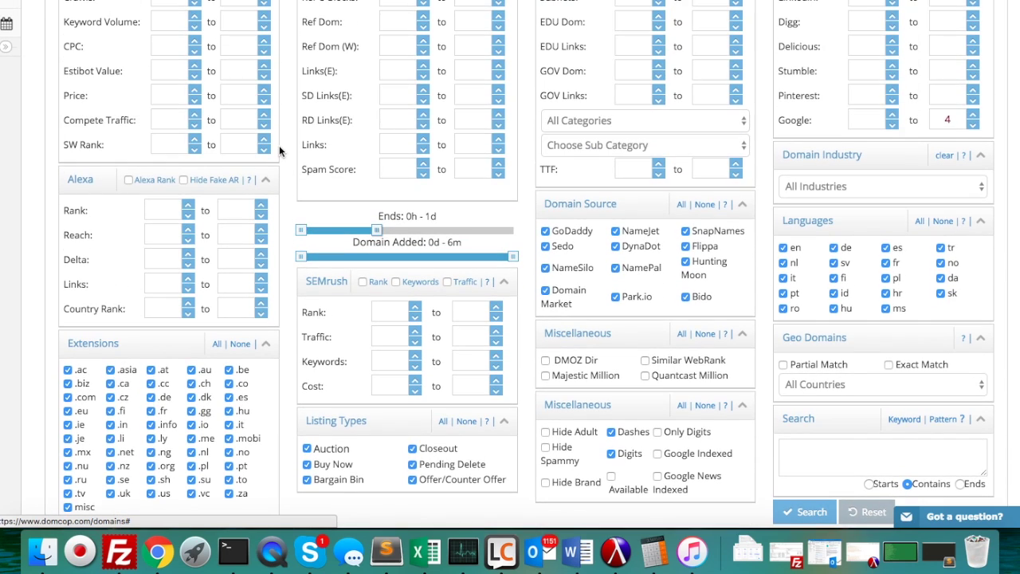
pyautogui.scroll(7, 279, 145)
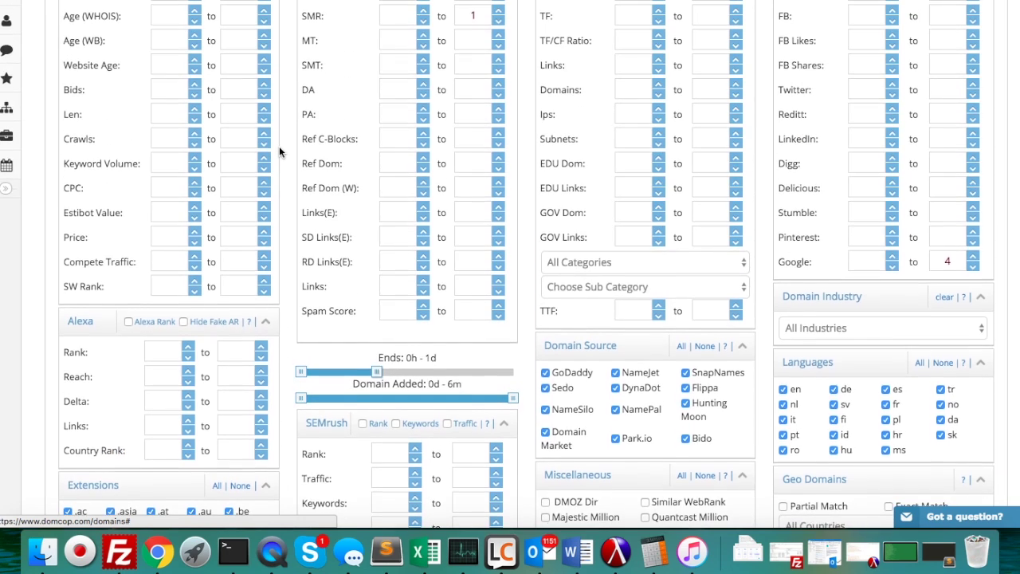
pyautogui.click(633, 146)
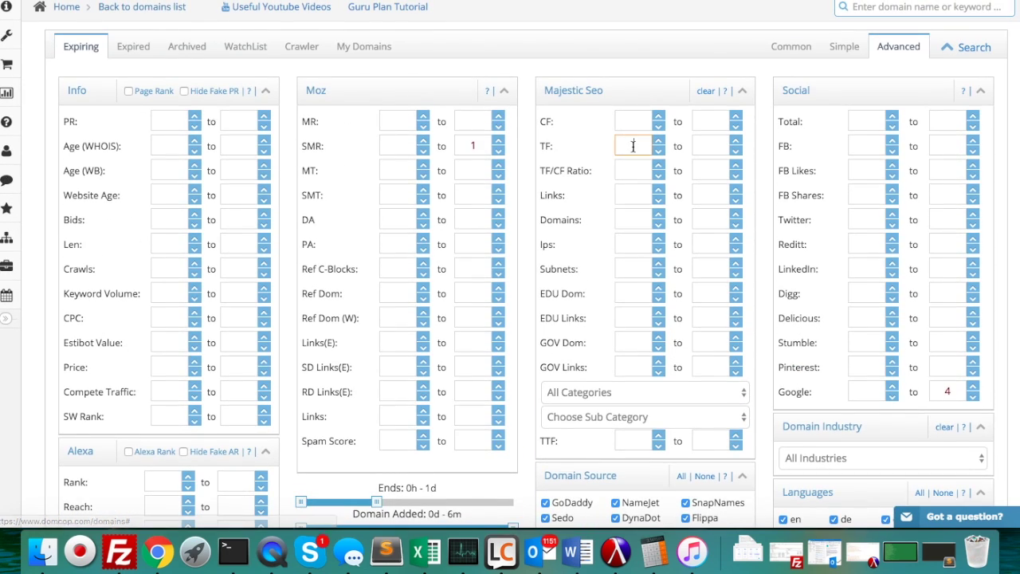
pyautogui.write('5')
pyautogui.click(634, 70)
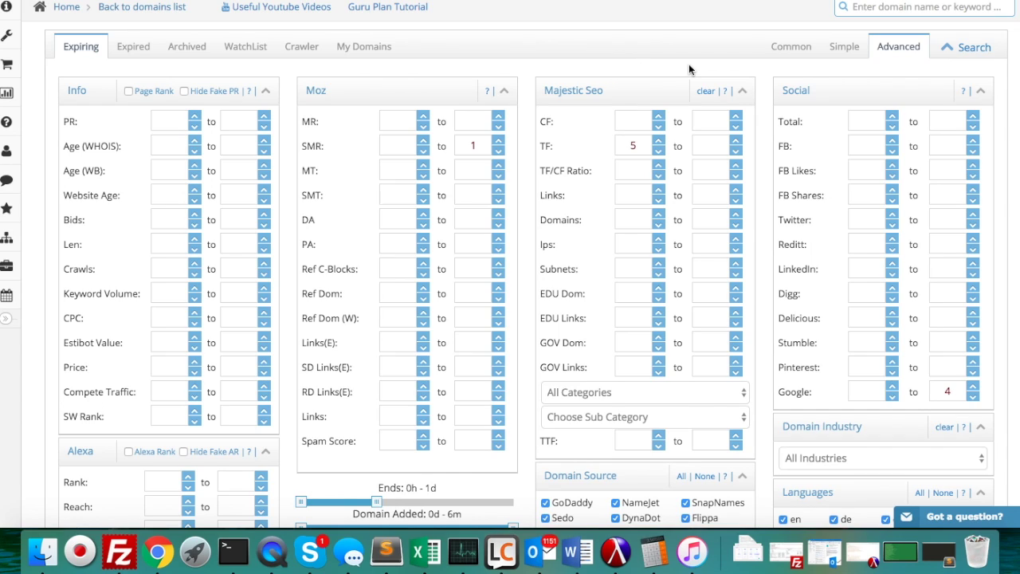
# Step: Set the minimum number of Majestic Domains to 30
pyautogui.scroll(-1, 689, 70)
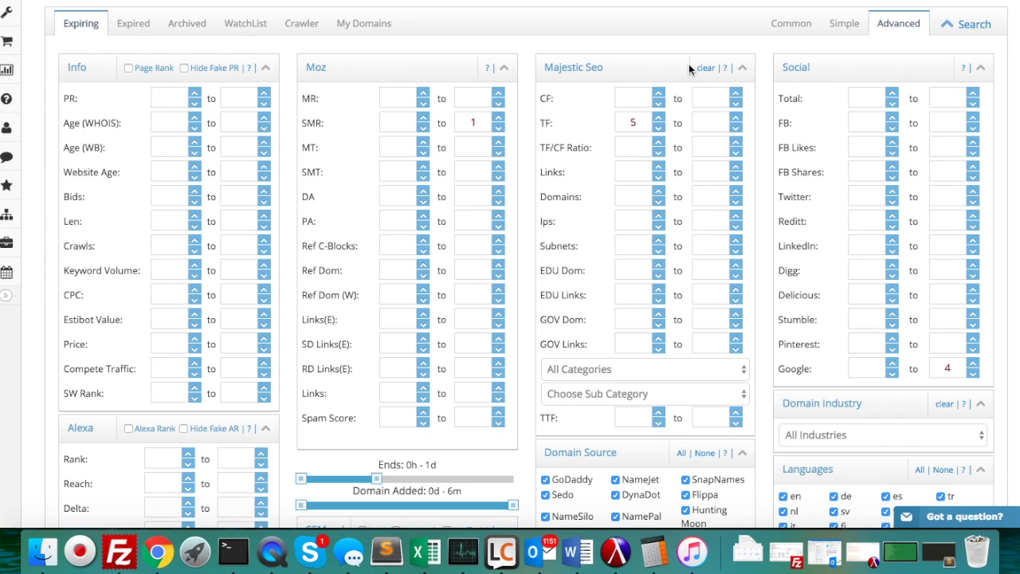
pyautogui.scroll(1, 689, 64)
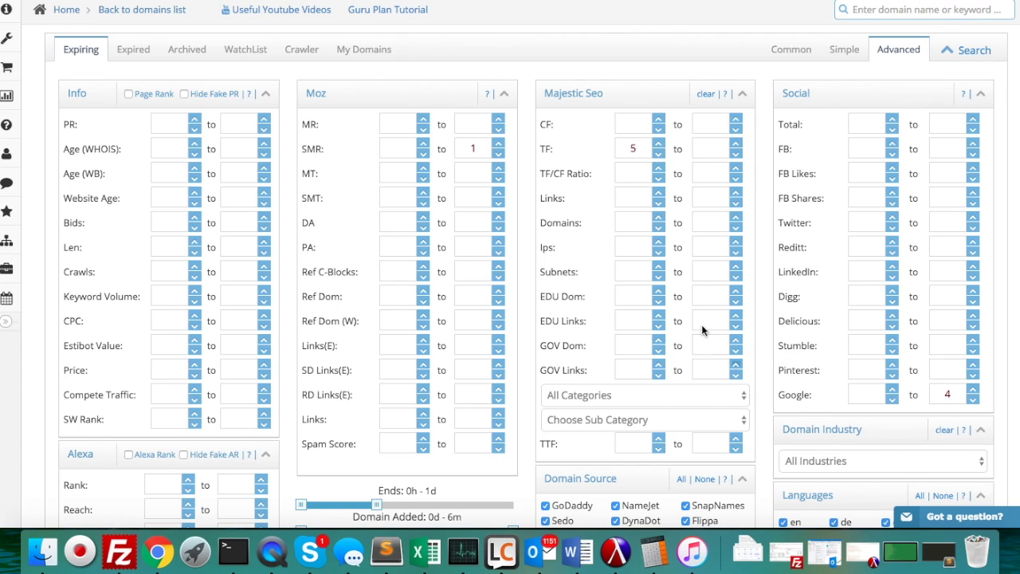
pyautogui.click(634, 223)
pyautogui.write('50')
pyautogui.press('BackSpace')
pyautogui.press('BackSpace')
pyautogui.write('30')
pyautogui.click(681, 71)
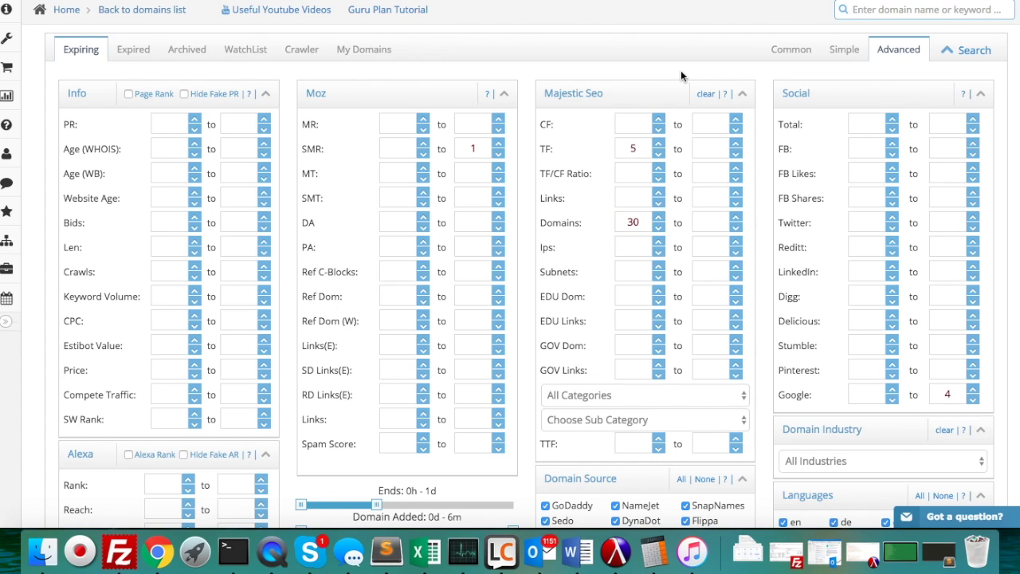
# Step: Change the minimum number of Majestic Domains to 50
pyautogui.click(636, 222)
pyautogui.press('BackSpace')
pyautogui.press('BackSpace')
pyautogui.write('50')
pyautogui.click(596, 75)
# Step: Clear the maximum SMR value from the Moz criteria
pyautogui.moveTo(583, 345)
pyautogui.moveTo(316, 151)
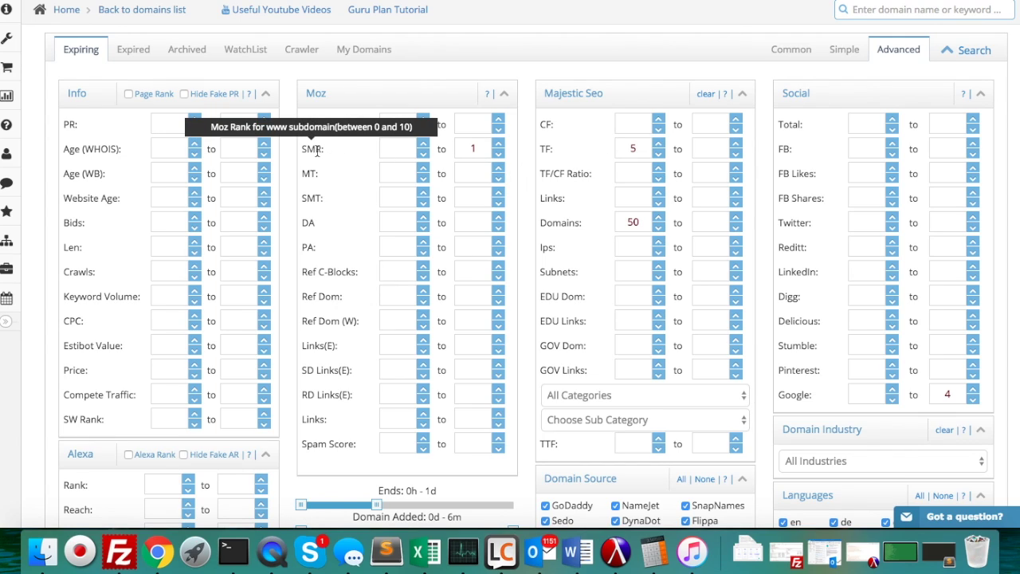
pyautogui.click(479, 148)
pyautogui.press('BackSpace')
pyautogui.click(427, 75)
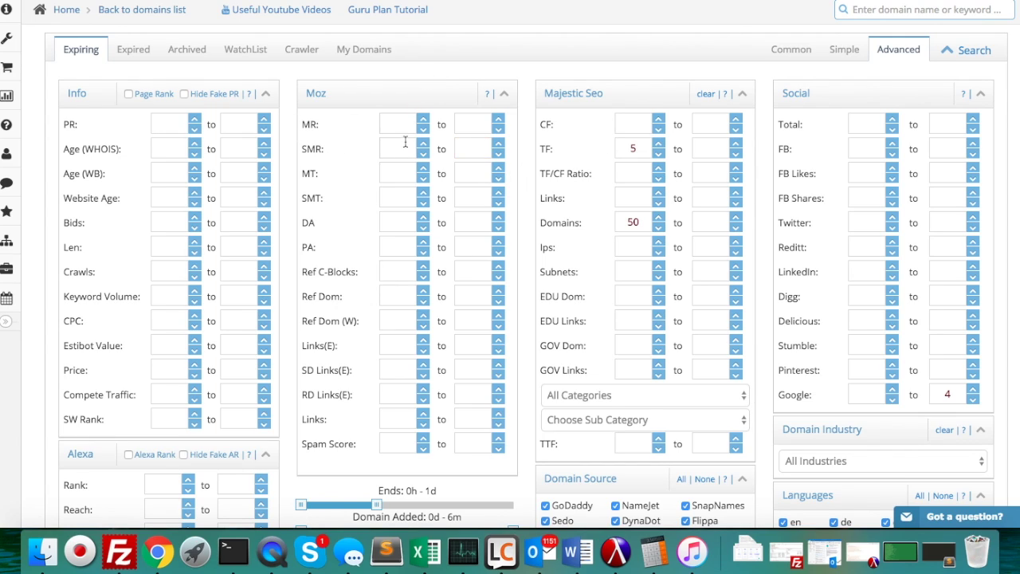
# Step: Set the minimum Moz Domain Authority (DA) to 20
pyautogui.moveTo(310, 221)
pyautogui.click(399, 223)
pyautogui.click(542, 251)
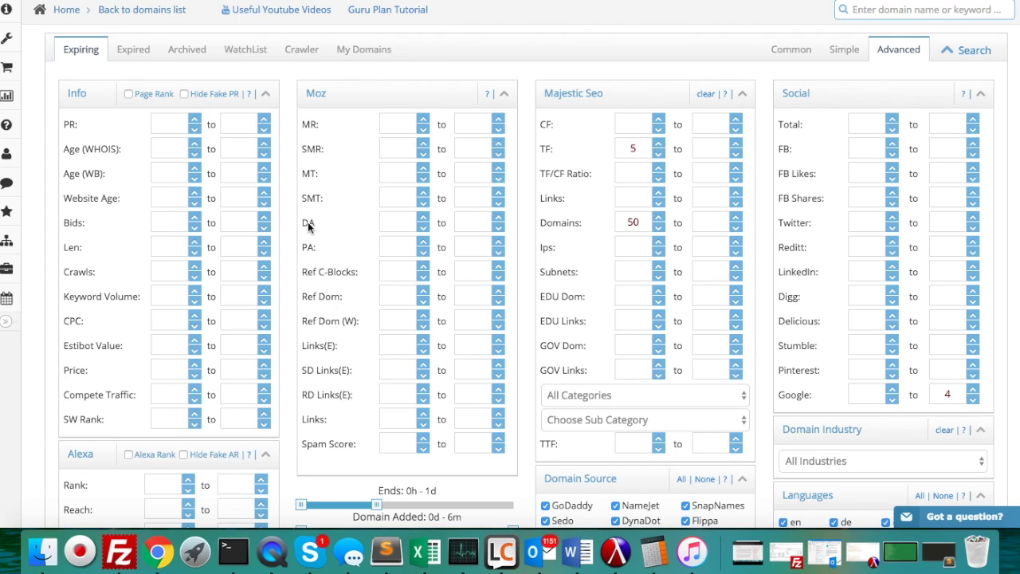
pyautogui.click(393, 221)
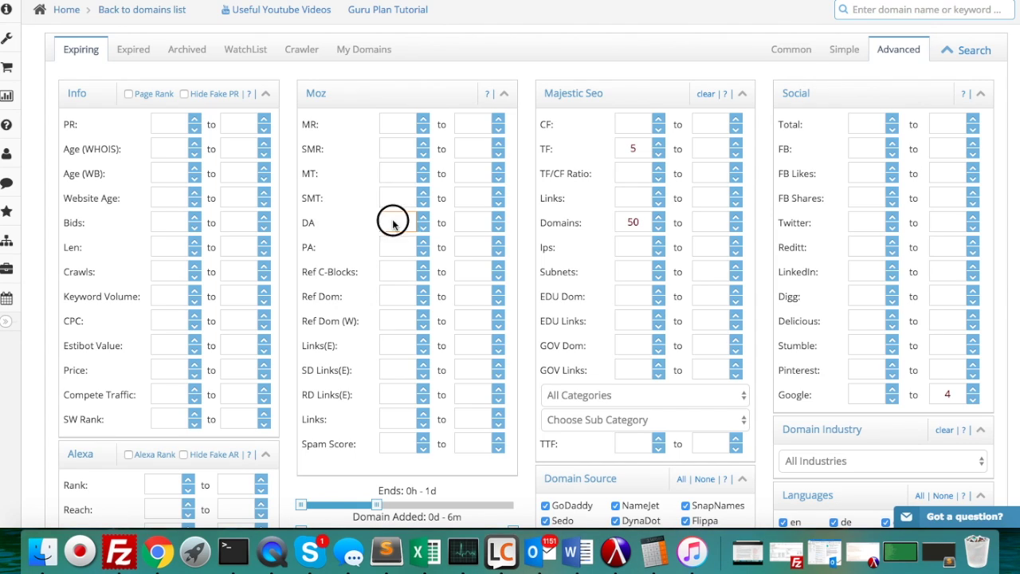
pyautogui.write('20')
pyautogui.click(368, 215)
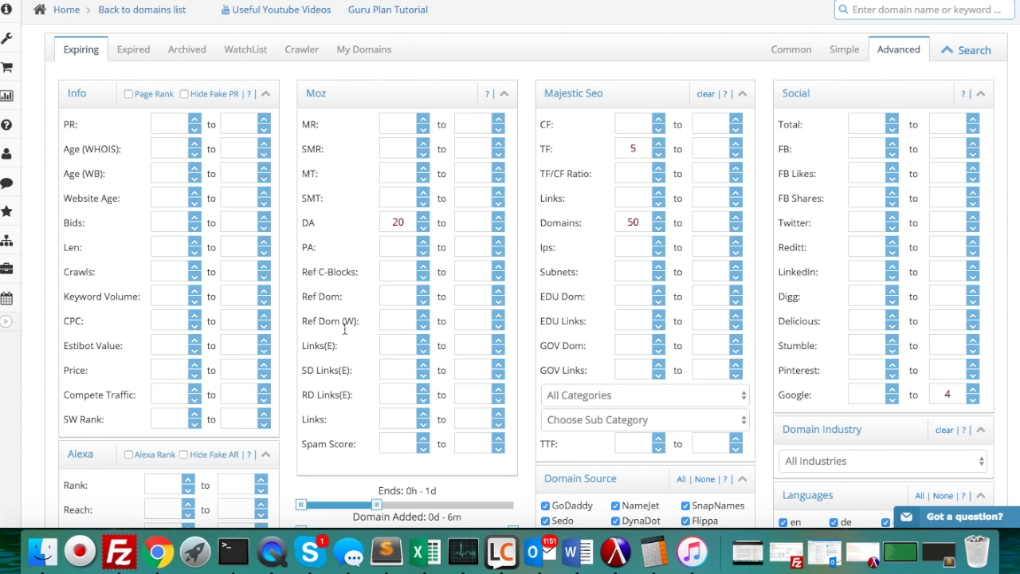
# Step: Set the minimum Moz Ref Dom value to 30
pyautogui.scroll(-1, 344, 328)
pyautogui.click(387, 268)
pyautogui.write('30')
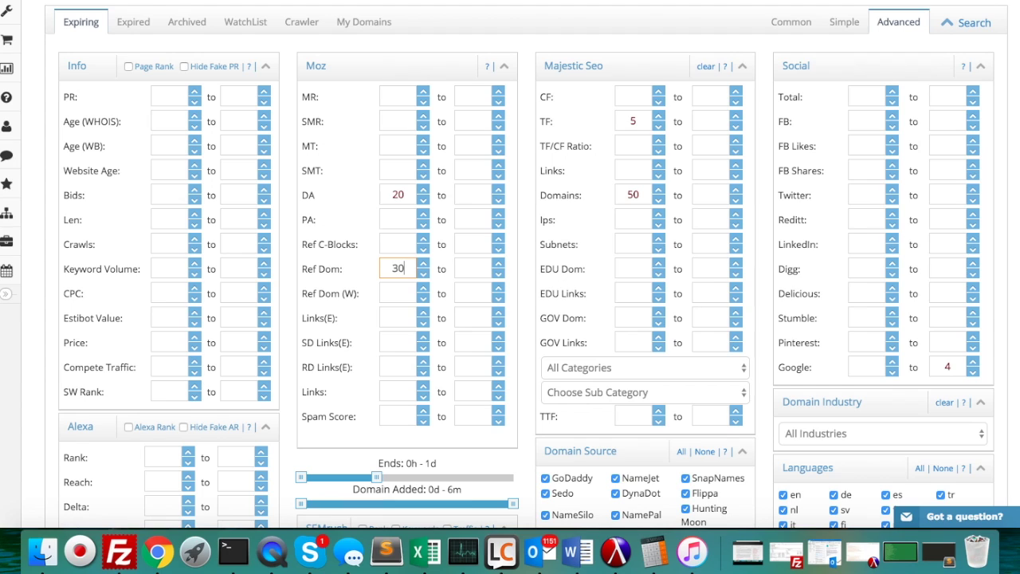
pyautogui.click(356, 266)
pyautogui.scroll(-1, 357, 269)
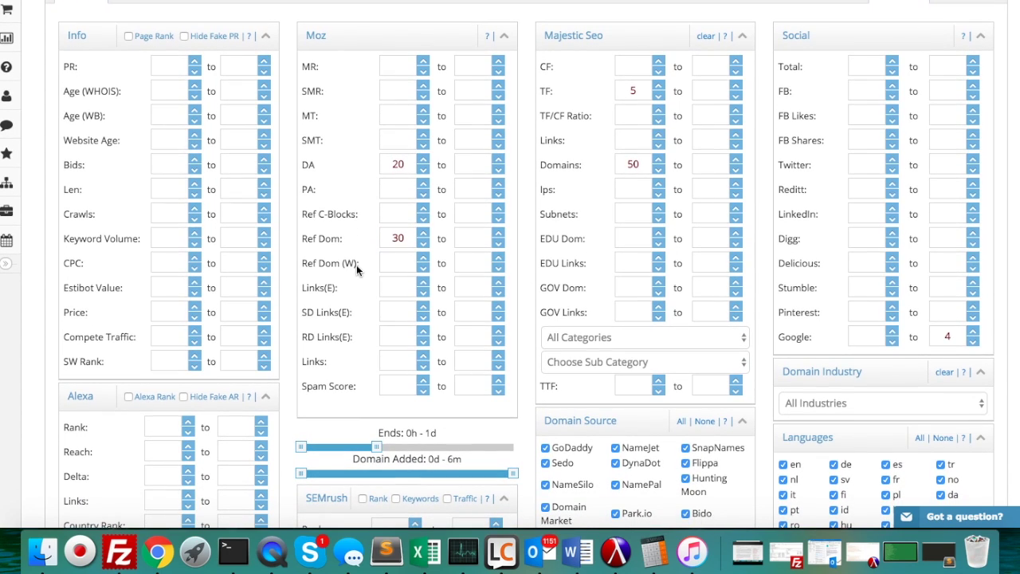
pyautogui.scroll(-1, 357, 269)
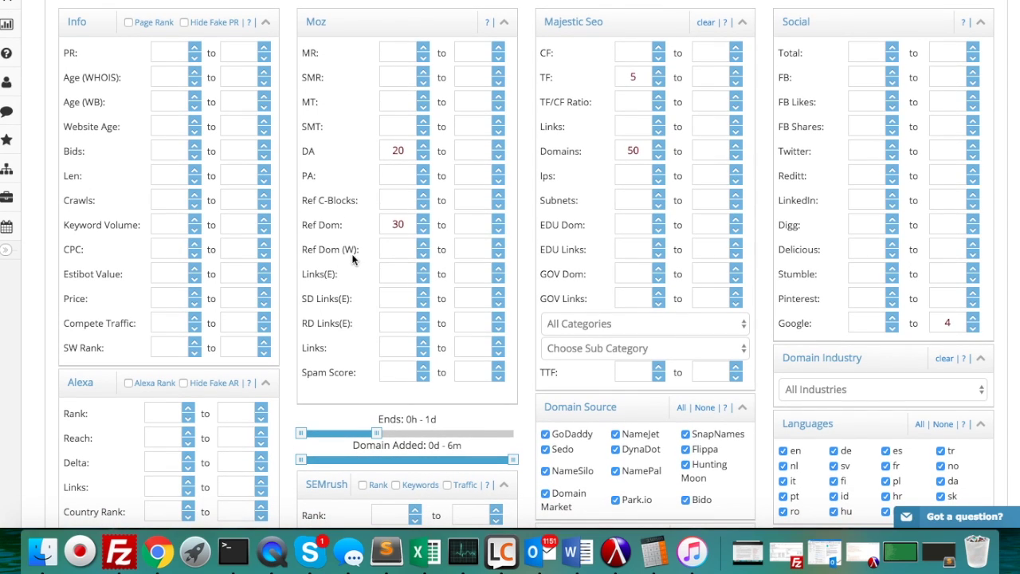
pyautogui.scroll(-10, 364, 259)
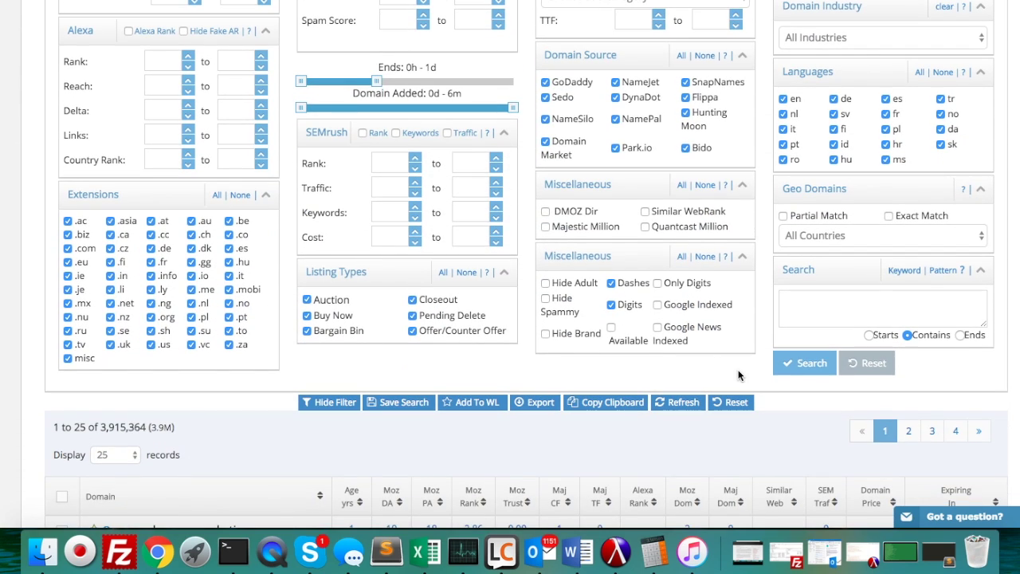
# Step: Restrict the domain extensions to .com, .net and .org and run the search
pyautogui.click(794, 365)
pyautogui.click(241, 196)
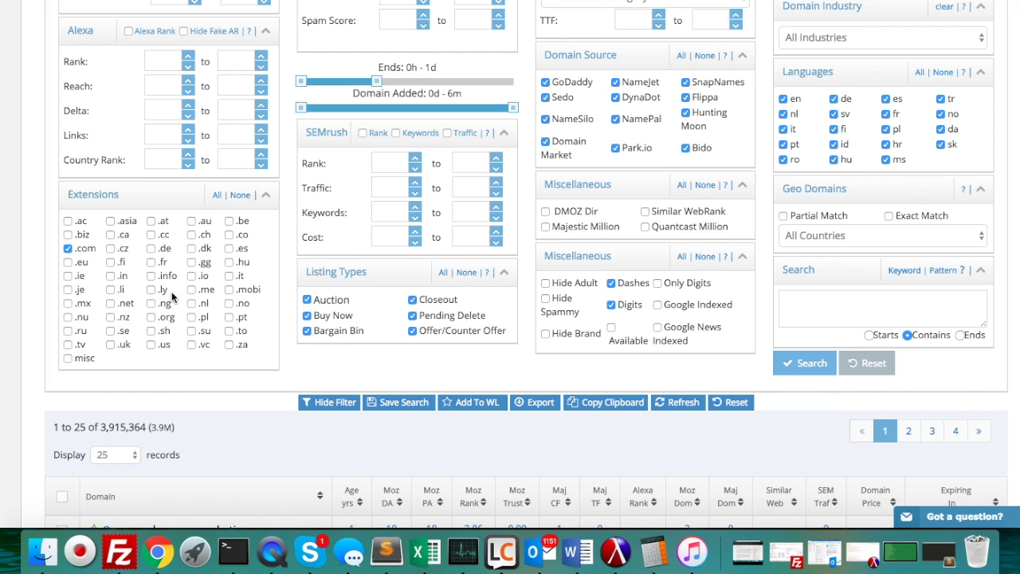
pyautogui.click(111, 303)
pyautogui.click(152, 319)
pyautogui.click(799, 368)
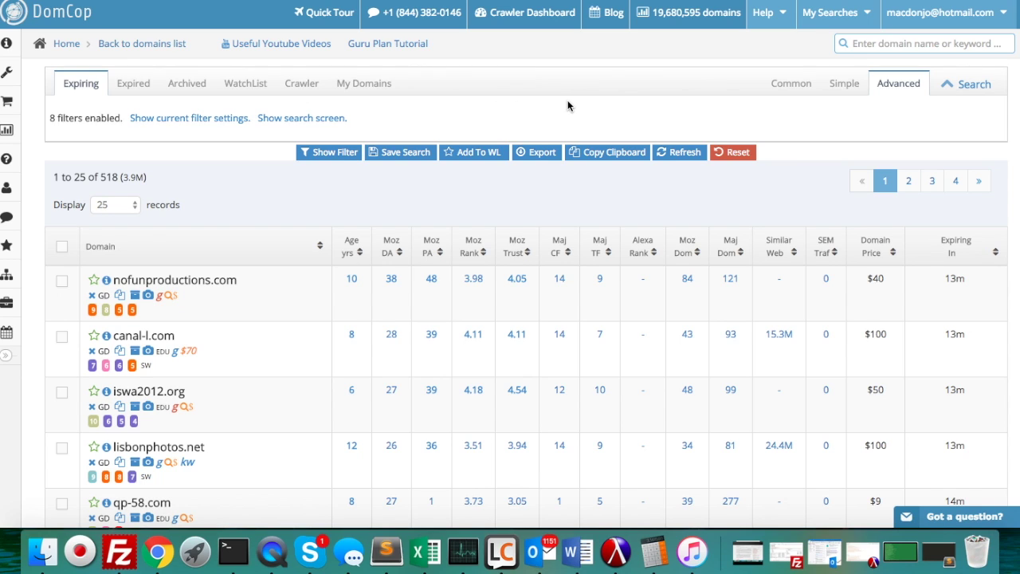
# Step: Set the Majestic TF/CF Ratio range from 0.7 to 1.3 and rerun the search
pyautogui.scroll(-2, 567, 106)
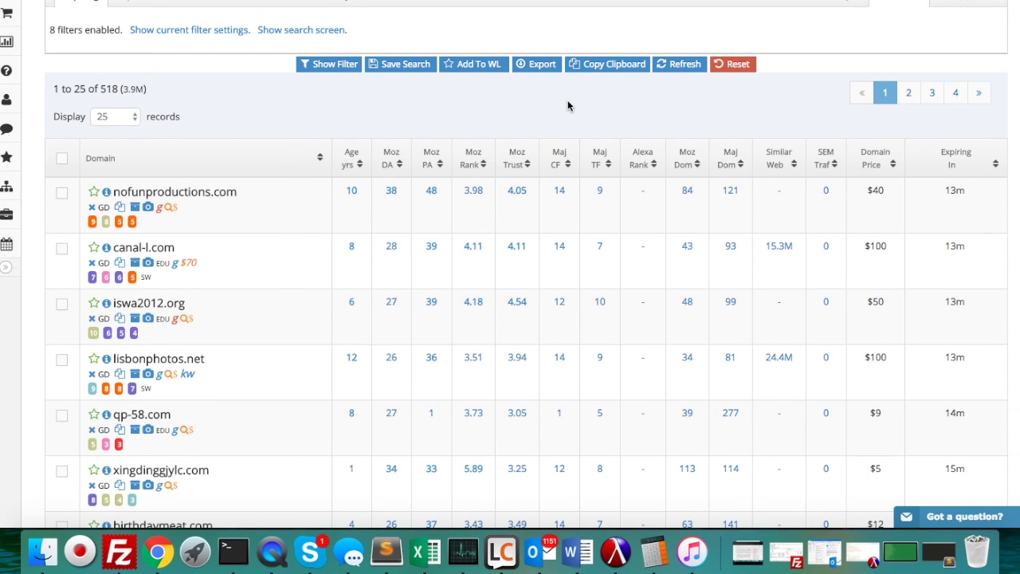
pyautogui.scroll(2, 568, 106)
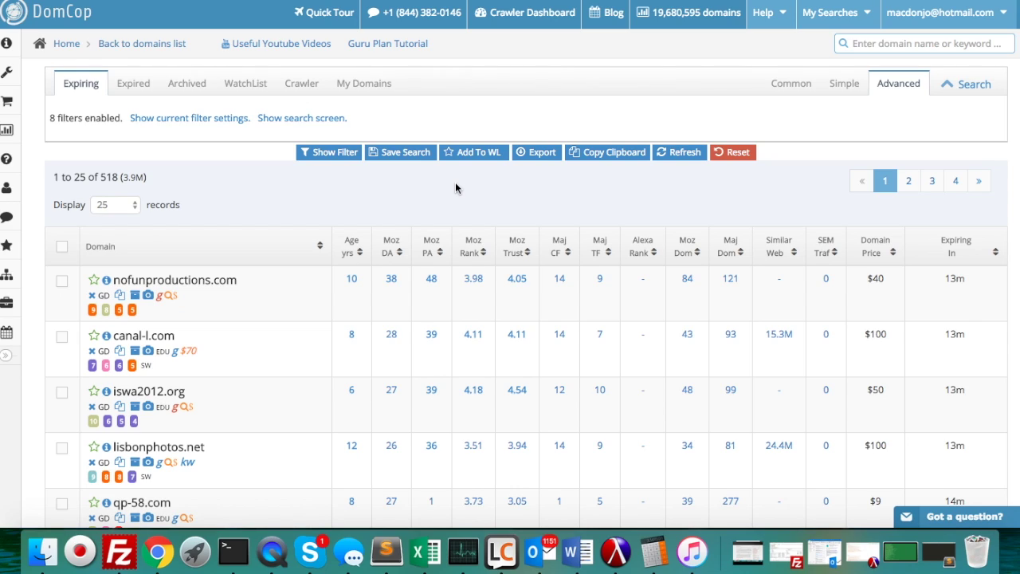
pyautogui.scroll(-1, 225, 424)
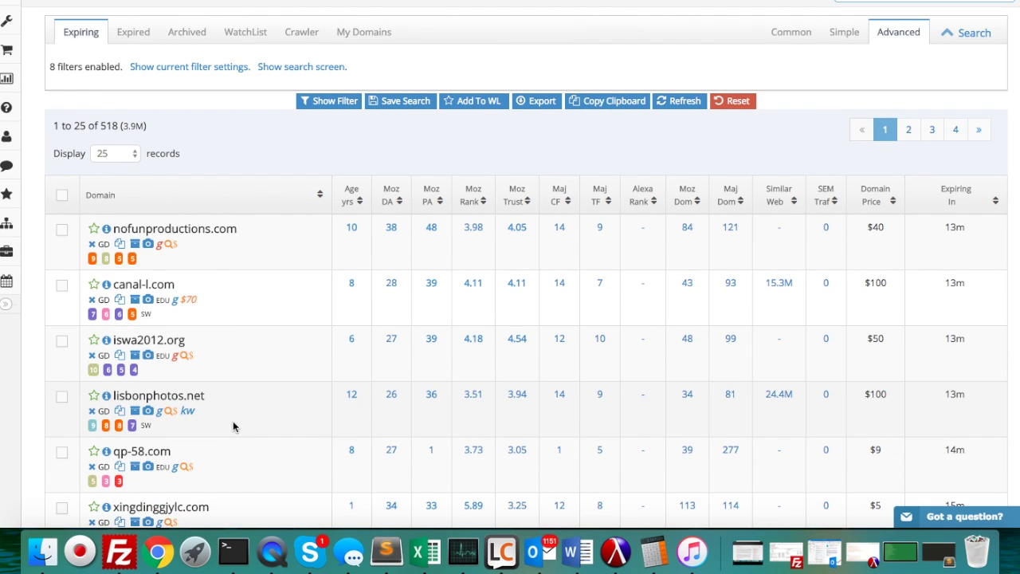
pyautogui.scroll(1, 465, 159)
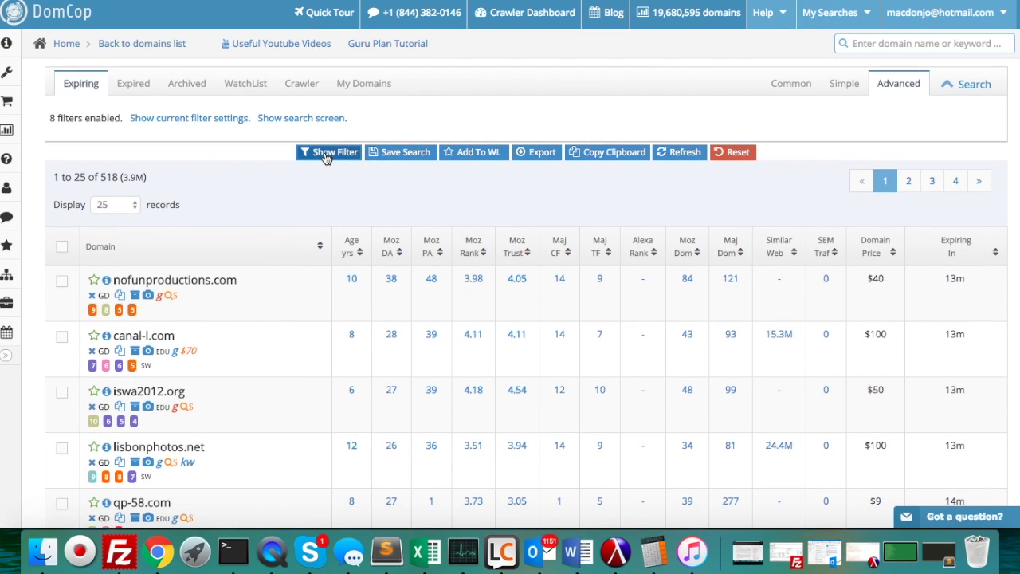
pyautogui.click(325, 155)
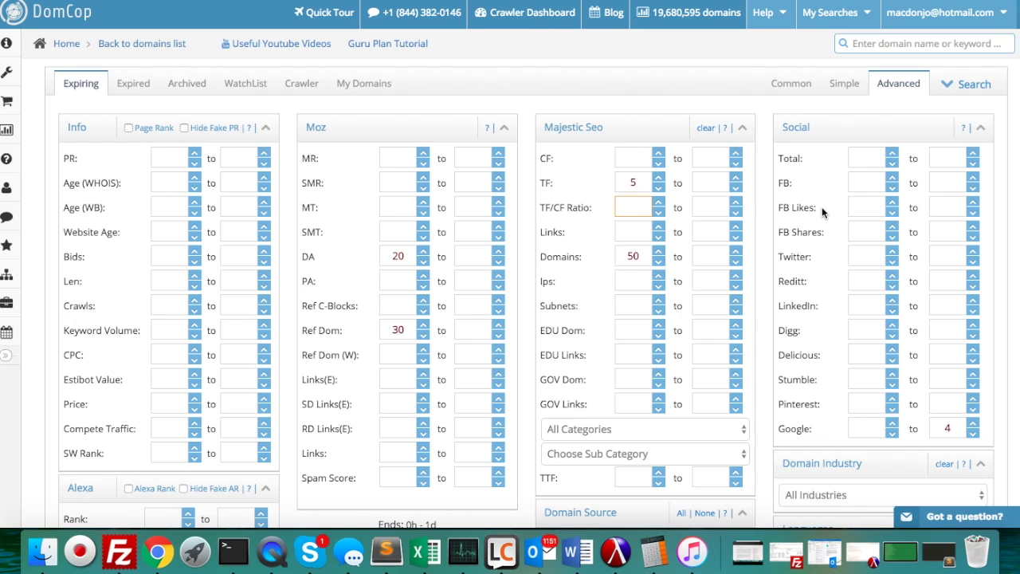
pyautogui.write('0.7')
pyautogui.click(713, 208)
pyautogui.write('1.3')
pyautogui.scroll(-3, 765, 177)
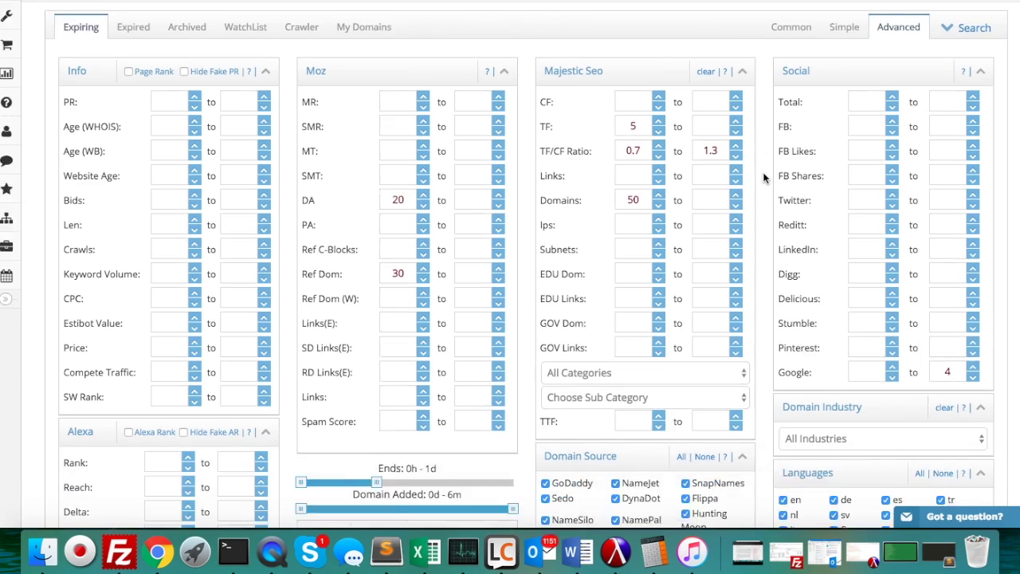
pyautogui.scroll(1, 764, 177)
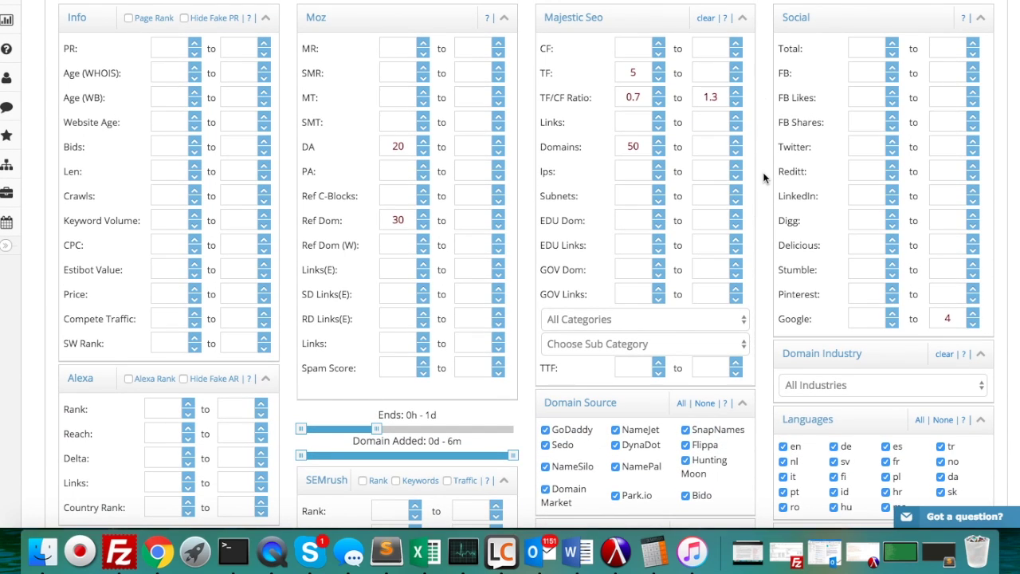
pyautogui.scroll(-6, 764, 177)
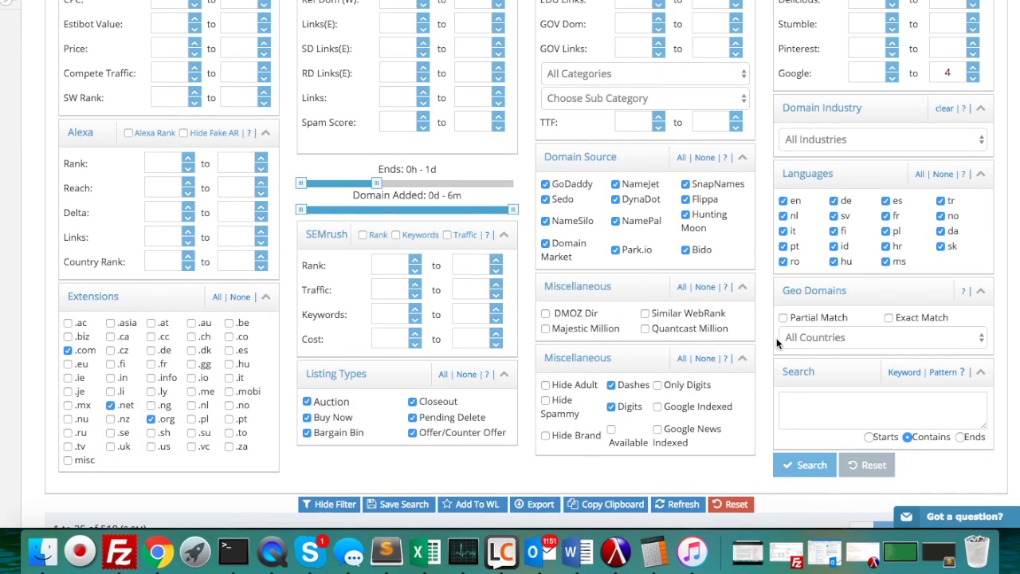
pyautogui.click(815, 468)
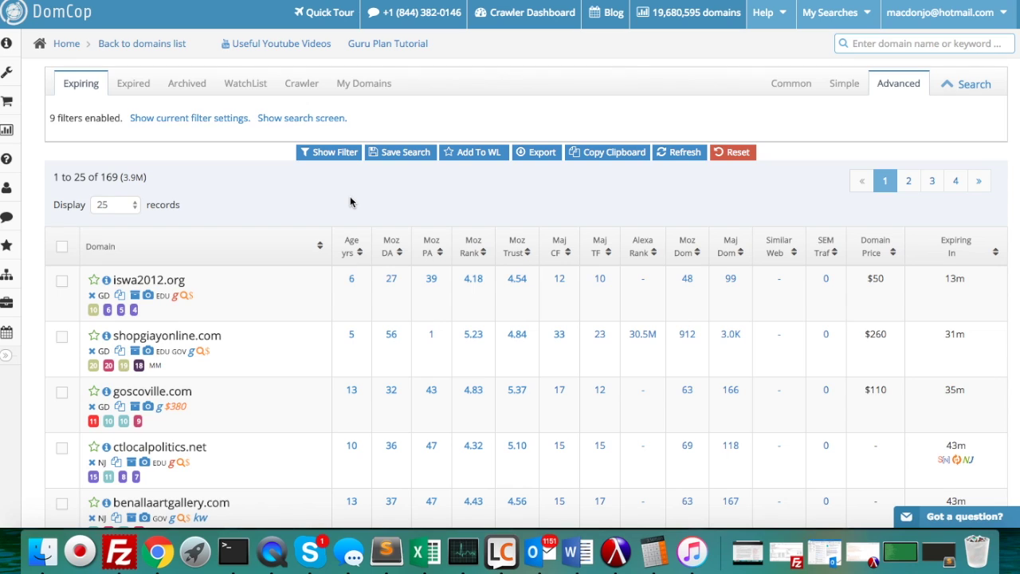
# Step: Look through the filtered expiring domains and compare their Moz and Majestic metrics
pyautogui.scroll(-1, 350, 198)
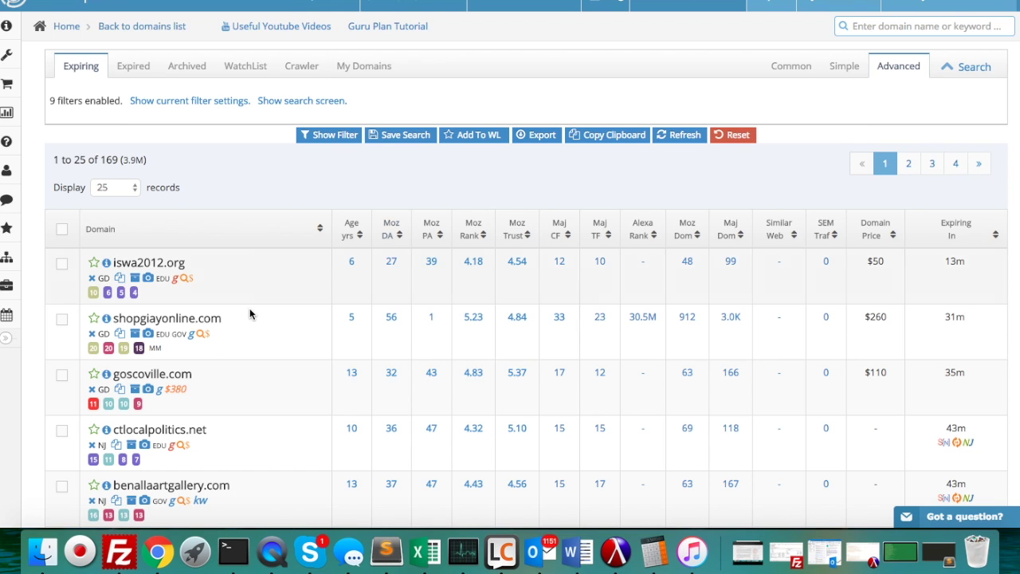
pyautogui.scroll(-5, 241, 320)
pyautogui.scroll(2, 240, 320)
pyautogui.scroll(-1, 241, 319)
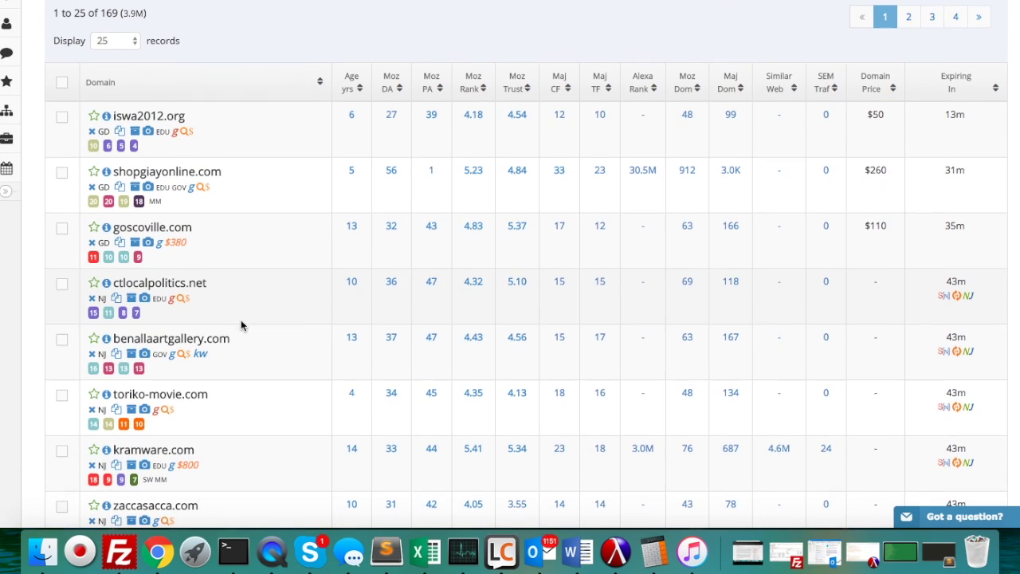
pyautogui.scroll(-7, 948, 248)
pyautogui.scroll(10, 948, 247)
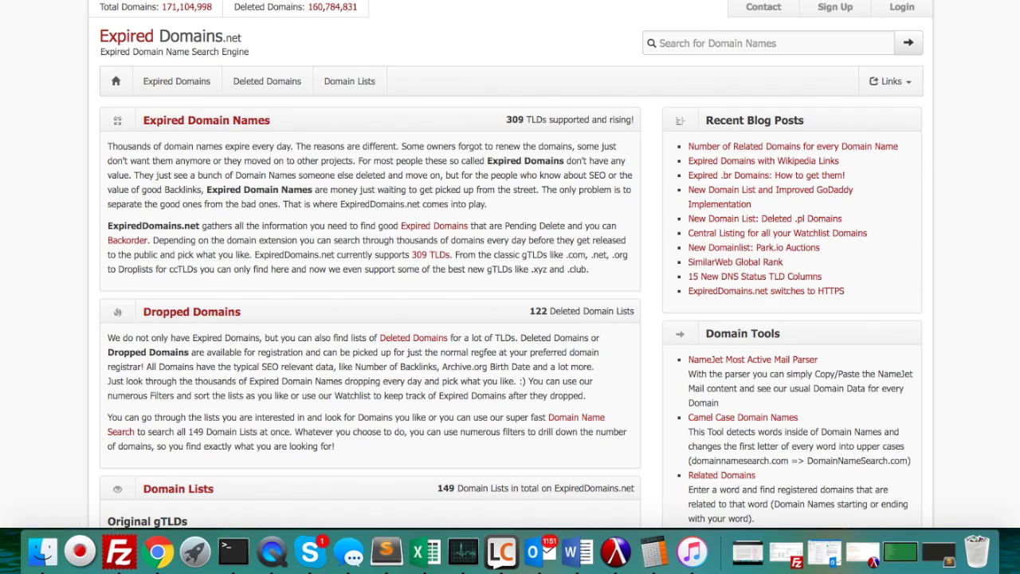
# Step: Switch to ExpiredDomains.net, log in and open the Pending Delete list of the marketplace domains
pyautogui.click(877, 16)
pyautogui.click(428, 256)
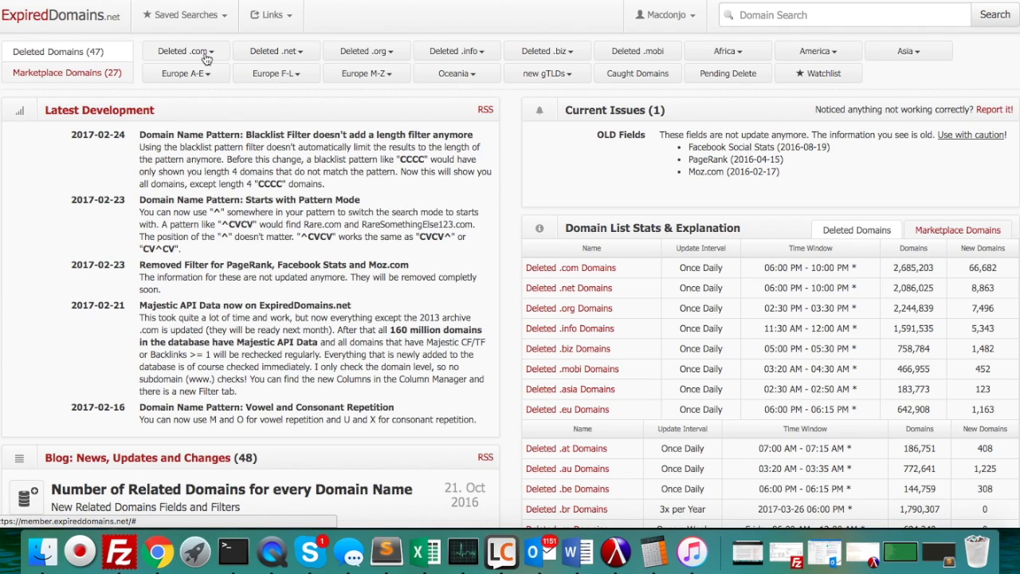
pyautogui.click(86, 73)
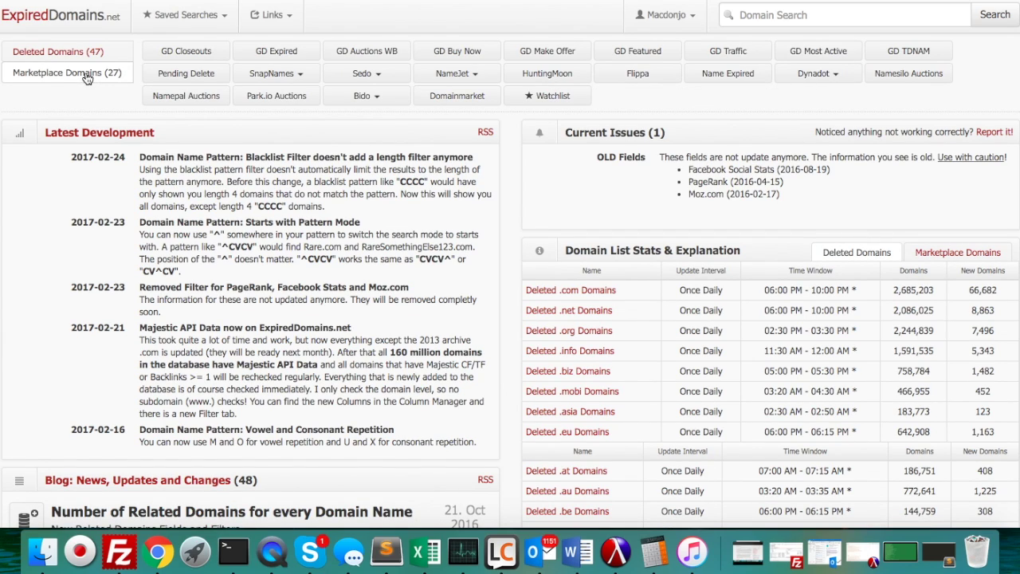
pyautogui.click(161, 74)
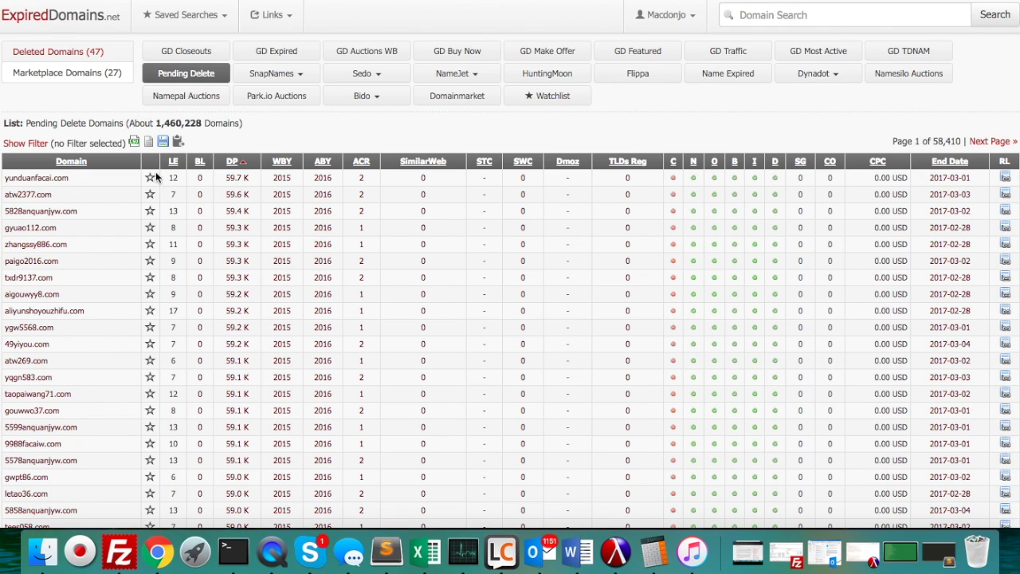
# Step: Filter the Pending Delete list to domains ending in at most 1 day
pyautogui.click(24, 143)
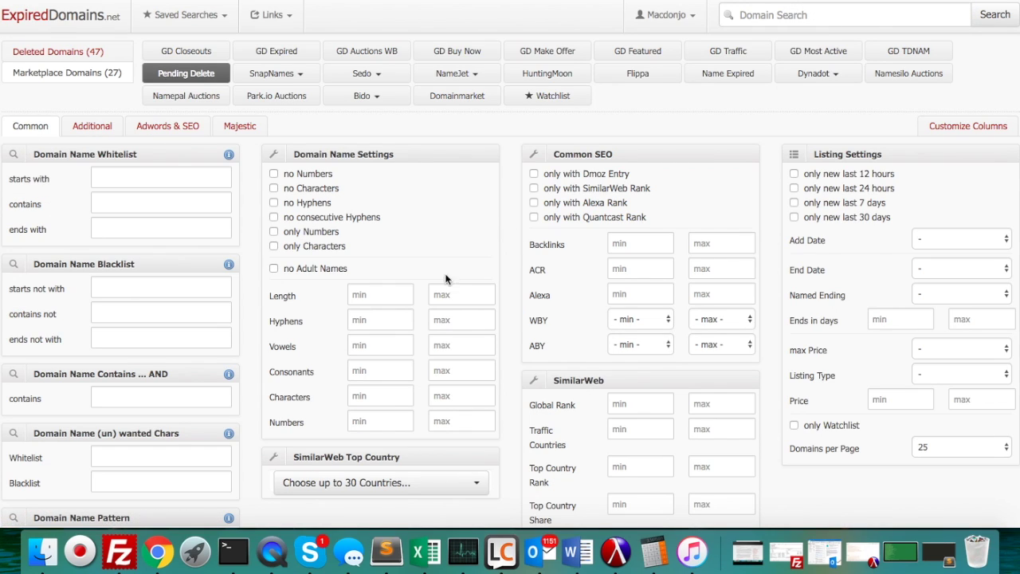
pyautogui.scroll(-1, 282, 384)
pyautogui.scroll(-3, 278, 398)
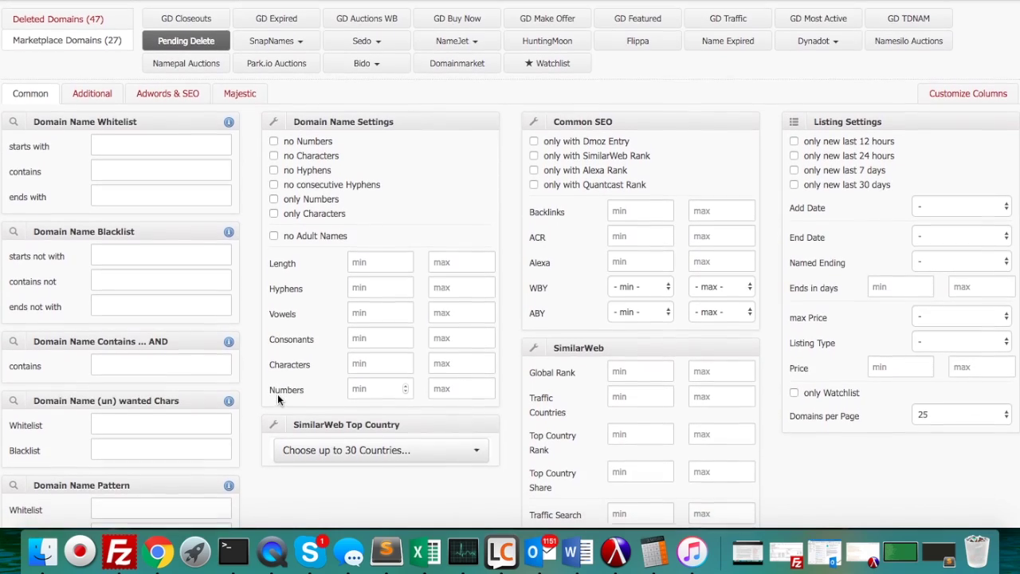
pyautogui.scroll(-3, 277, 399)
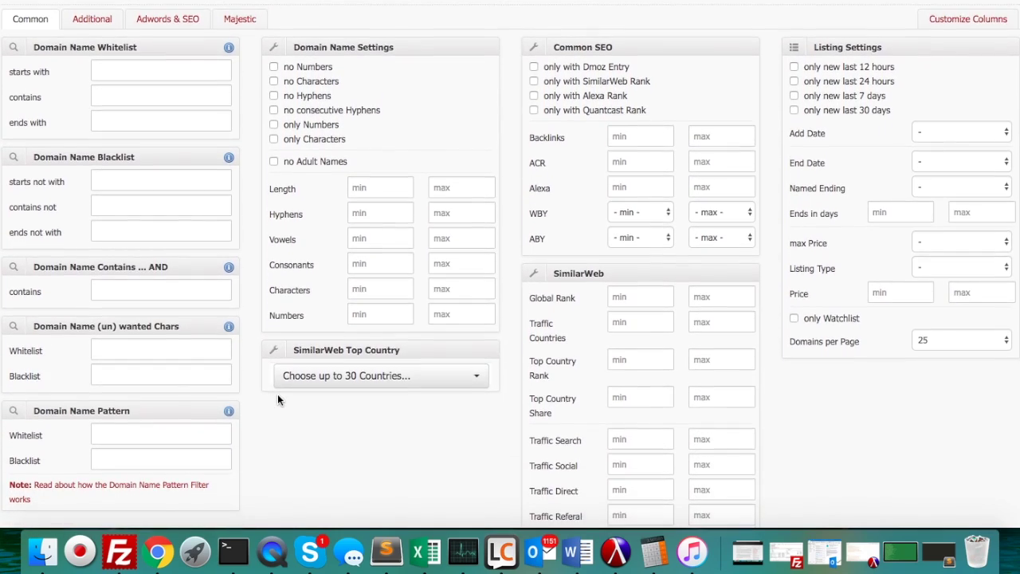
pyautogui.scroll(5, 278, 396)
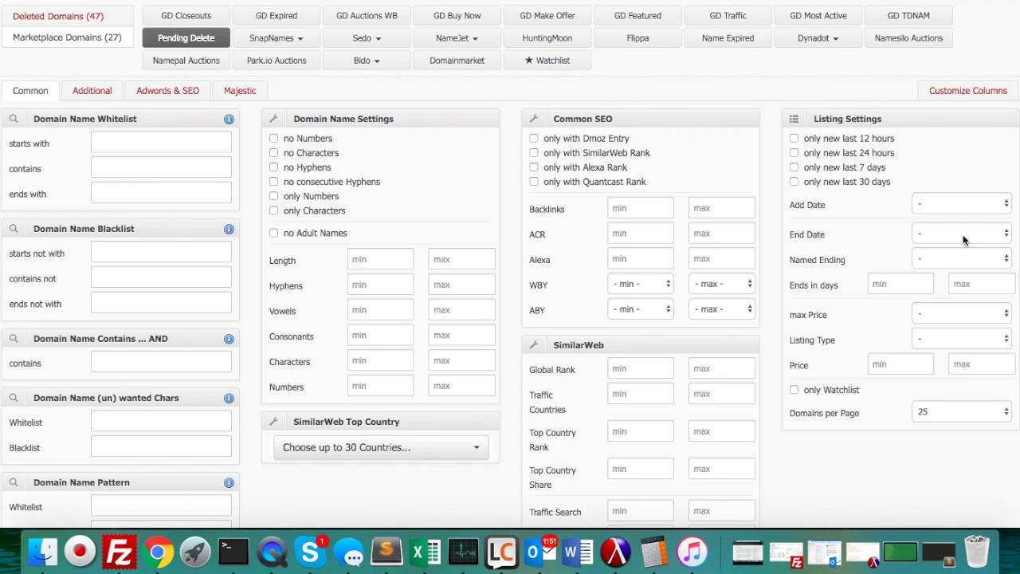
pyautogui.click(962, 285)
pyautogui.write('1')
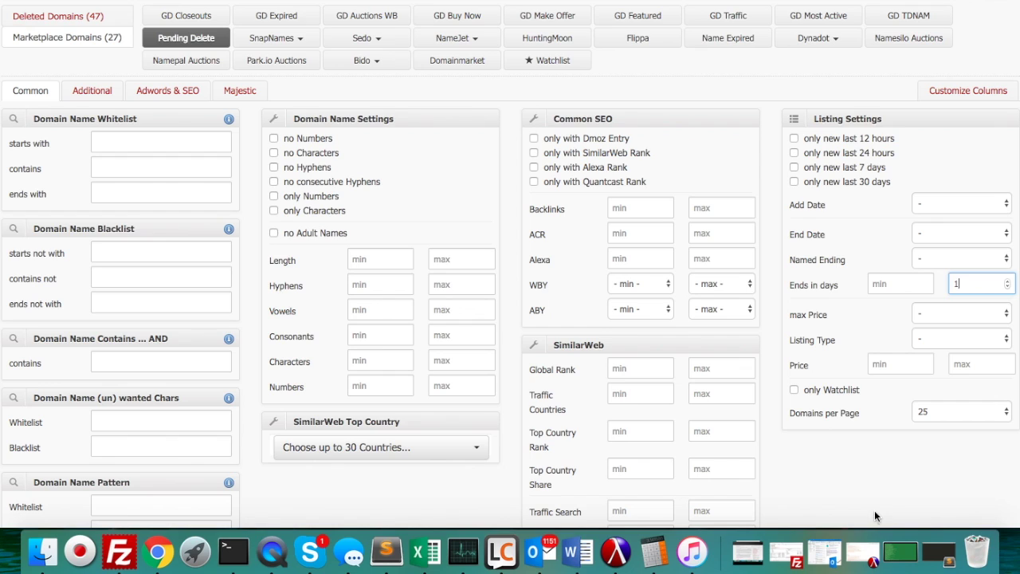
pyautogui.scroll(-5, 874, 510)
pyautogui.click(51, 395)
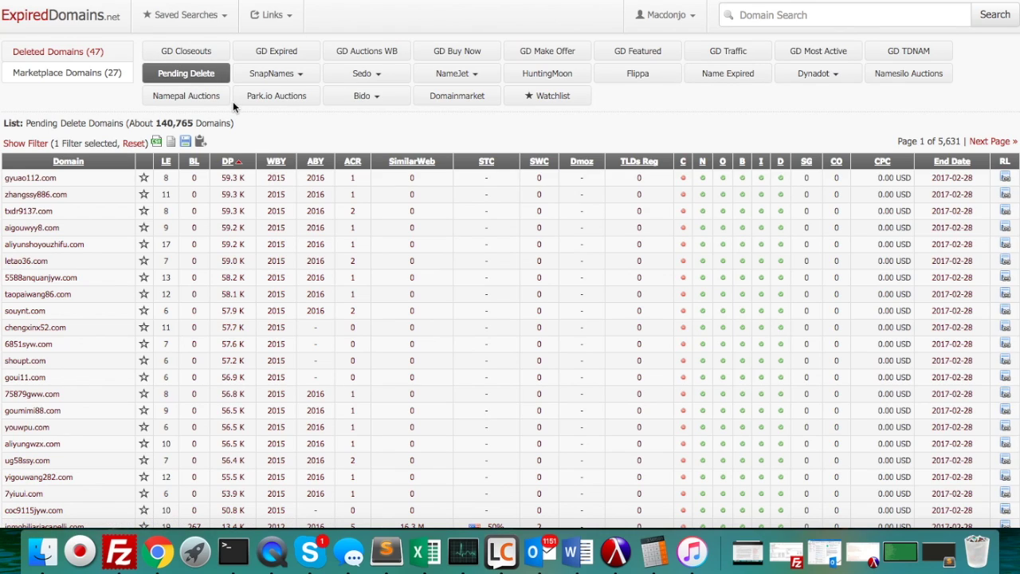
# Step: Reopen the filter settings of the Pending Delete list and review the Common criteria
pyautogui.click(17, 142)
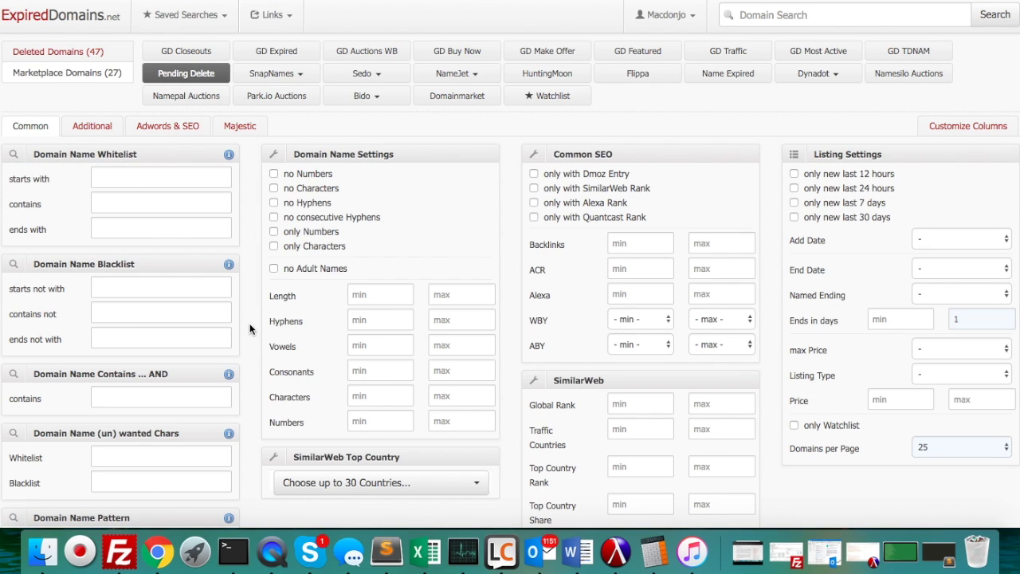
pyautogui.scroll(-5, 250, 329)
pyautogui.scroll(-2, 250, 330)
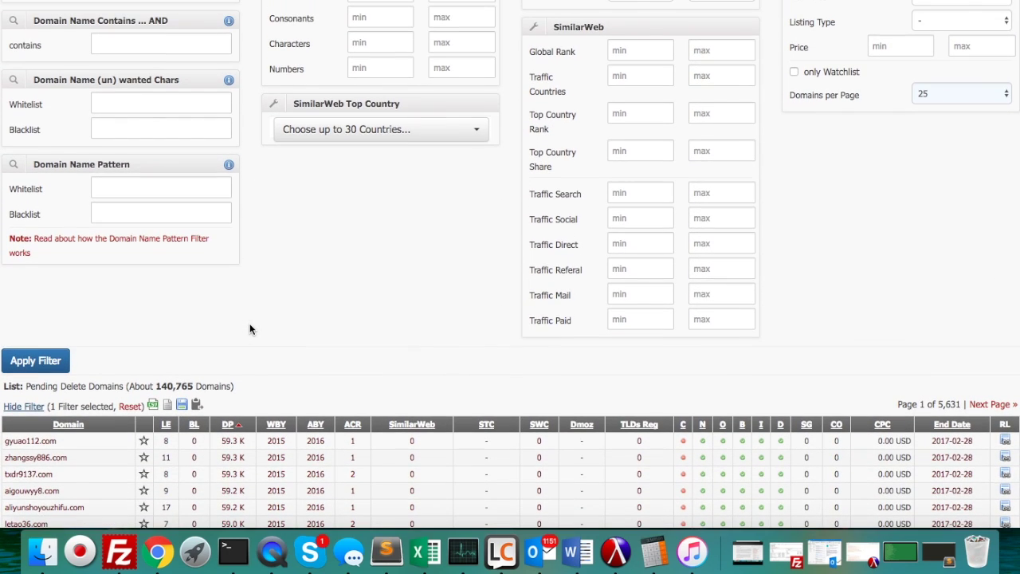
pyautogui.scroll(2, 250, 329)
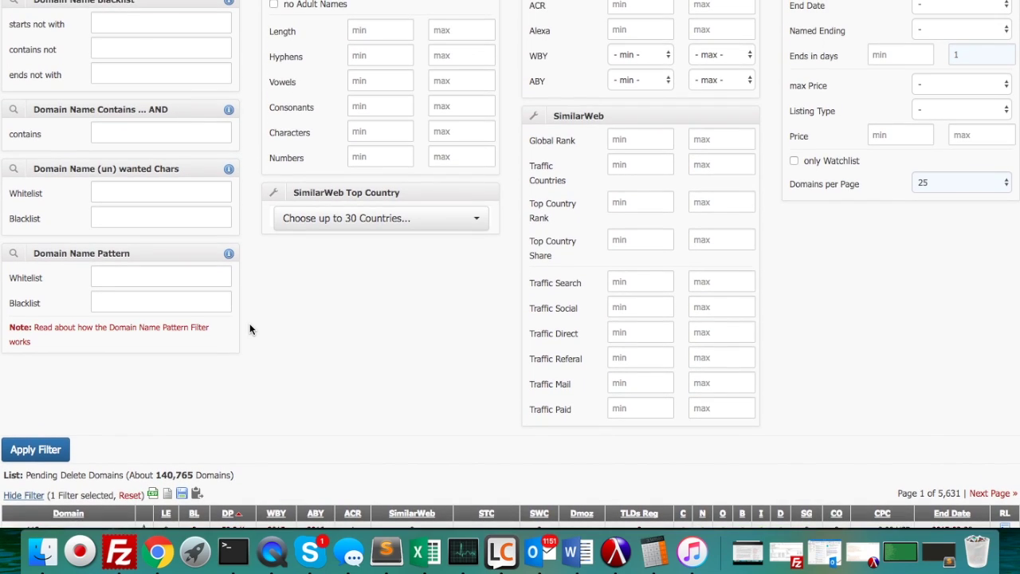
pyautogui.scroll(3, 249, 329)
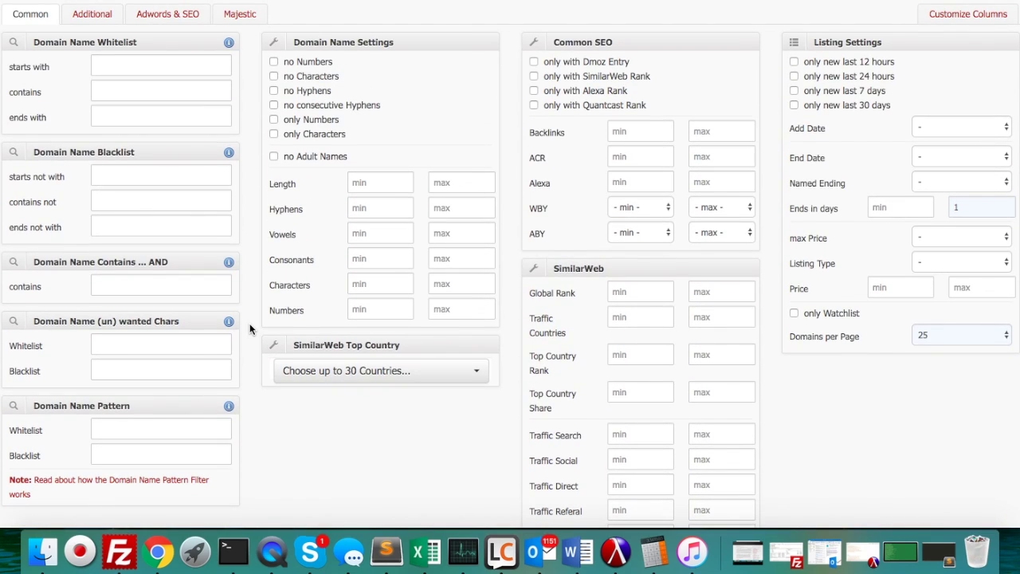
pyautogui.scroll(1, 250, 329)
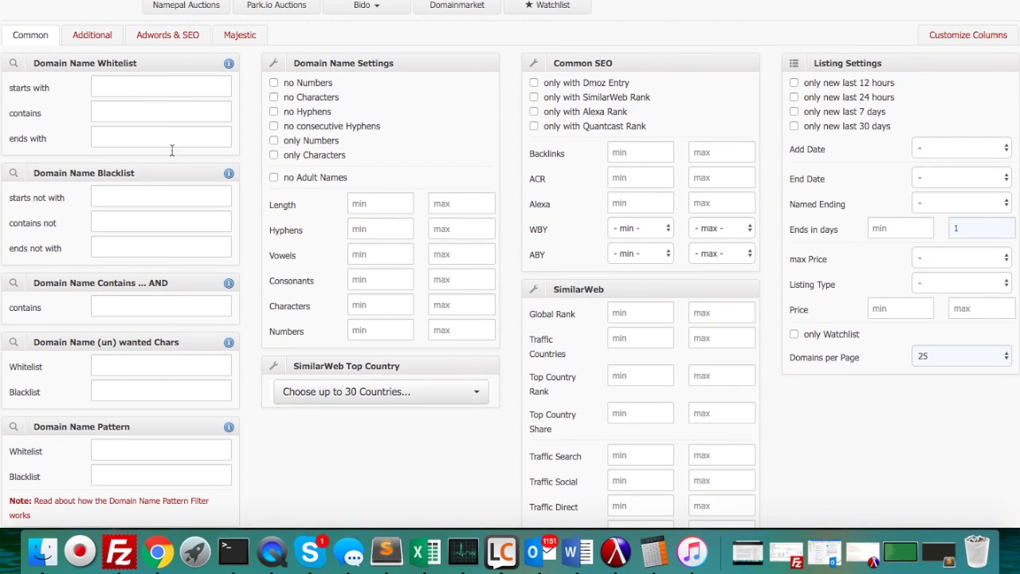
# Step: Set the minimum Wikipedia Links to 3 in the Adwords & SEO criteria and apply the filter
pyautogui.click(149, 44)
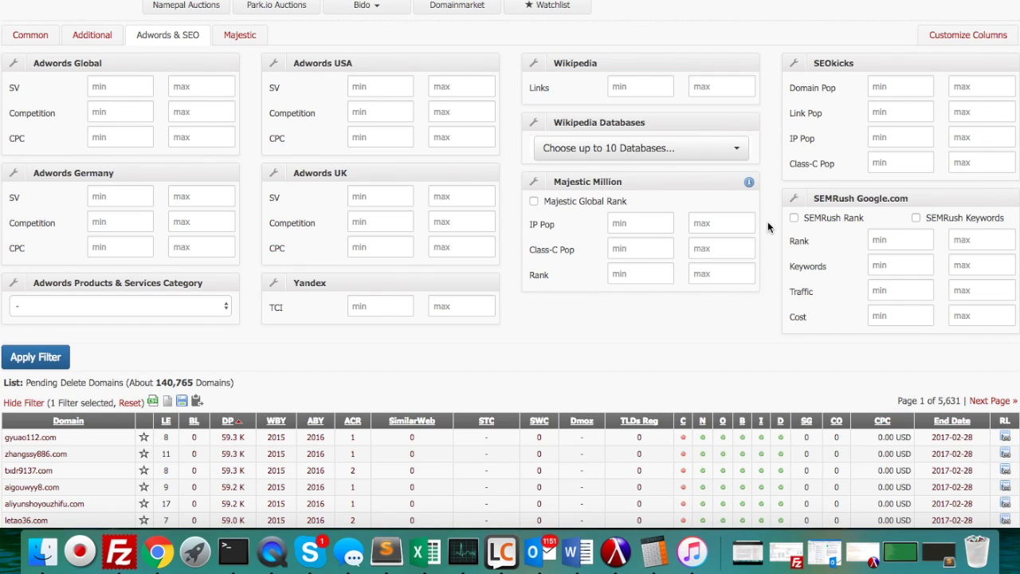
pyautogui.scroll(-1, 767, 271)
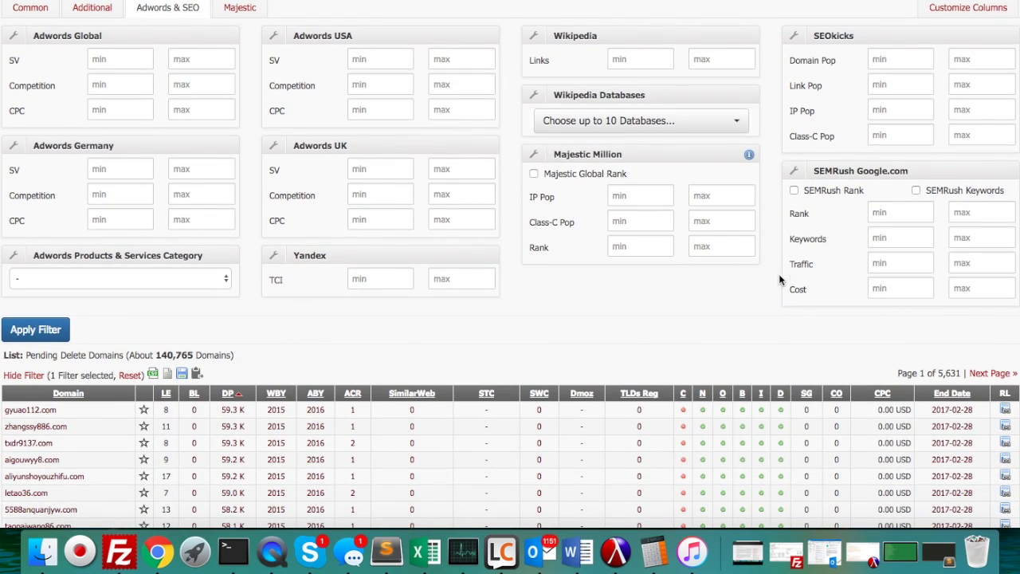
pyautogui.moveTo(829, 257)
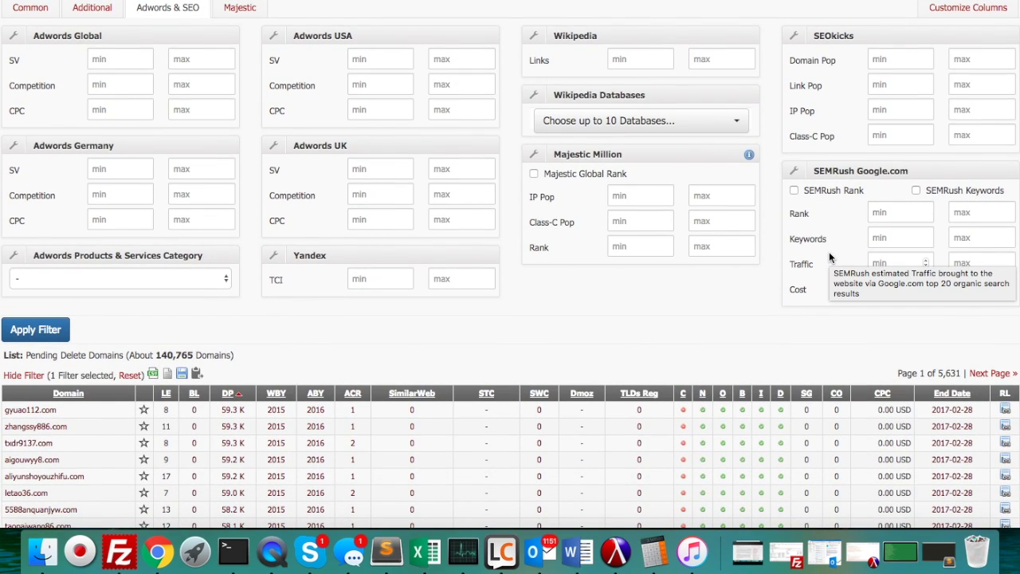
pyautogui.scroll(1, 763, 201)
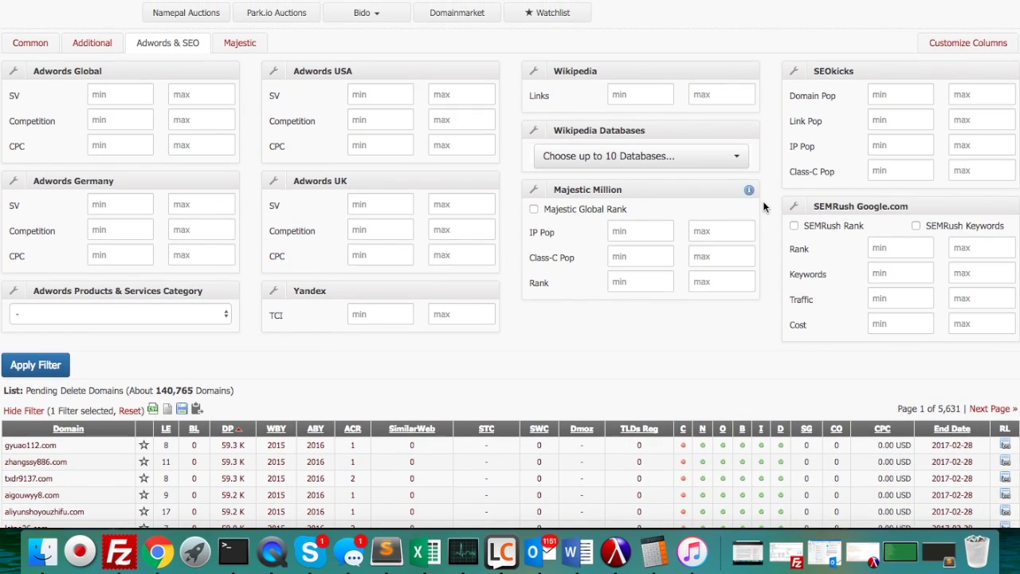
pyautogui.scroll(1, 763, 201)
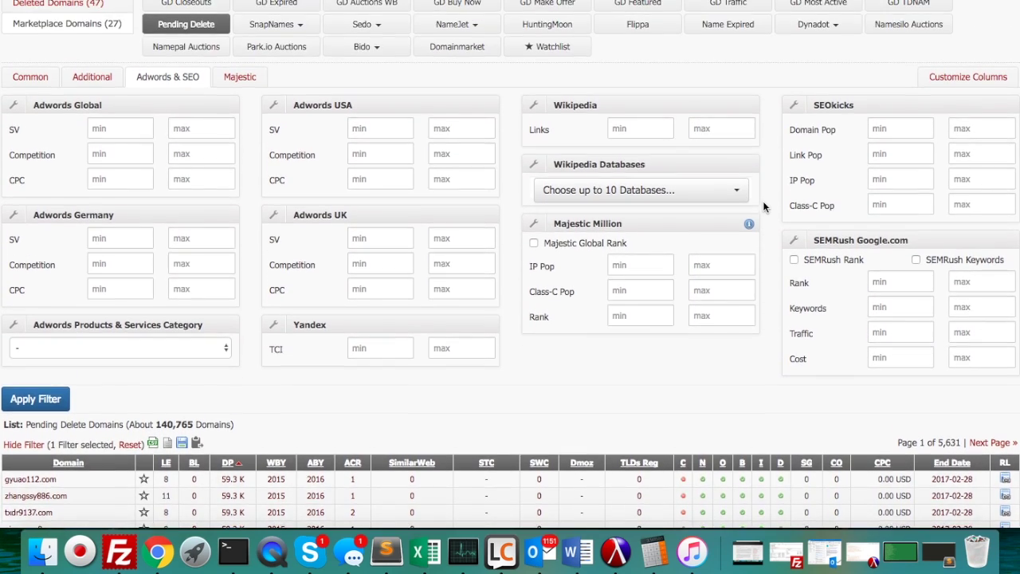
pyautogui.click(637, 130)
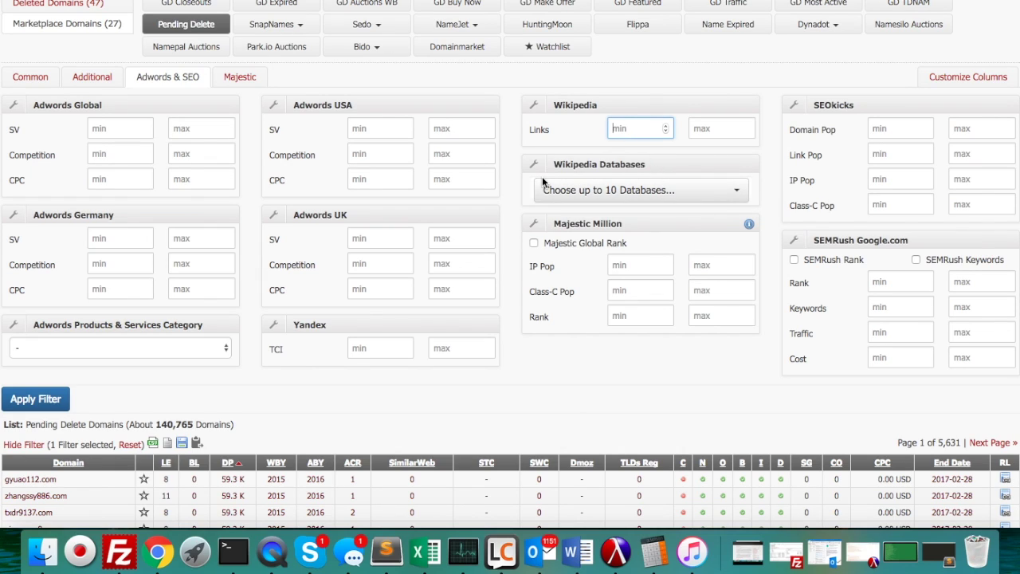
pyautogui.write('3')
pyautogui.click(17, 398)
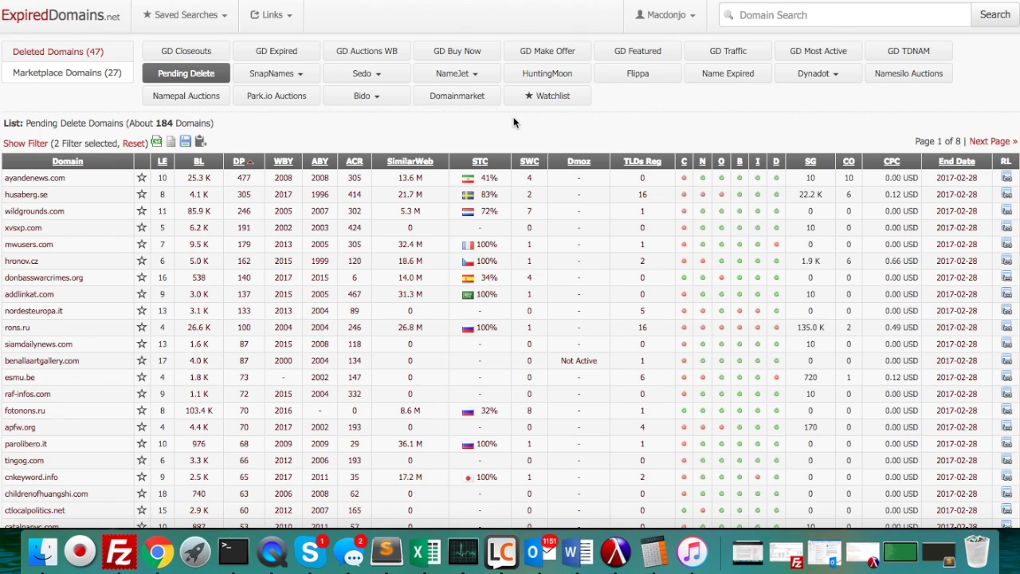
# Step: Reopen the Pending Delete filter settings and review the Adwords & SEO and Common criteria against the filtered list
pyautogui.click(25, 143)
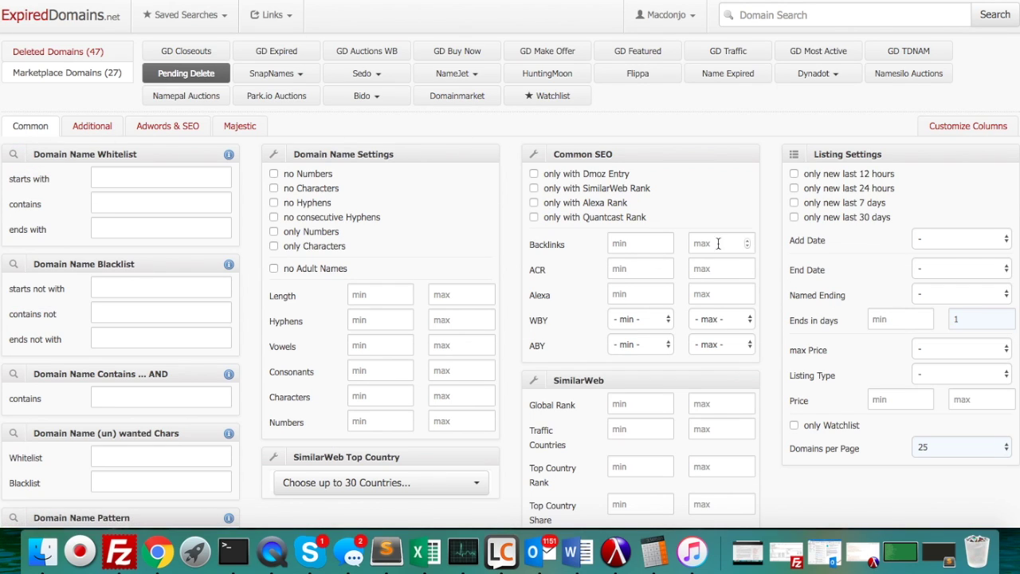
pyautogui.click(177, 131)
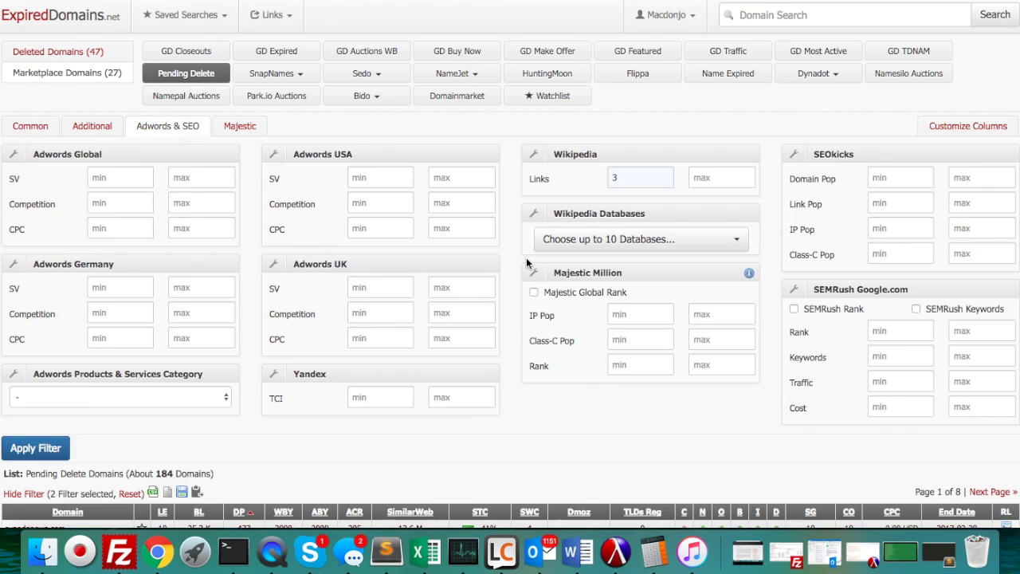
pyautogui.scroll(-6, 214, 346)
pyautogui.scroll(-3, 242, 338)
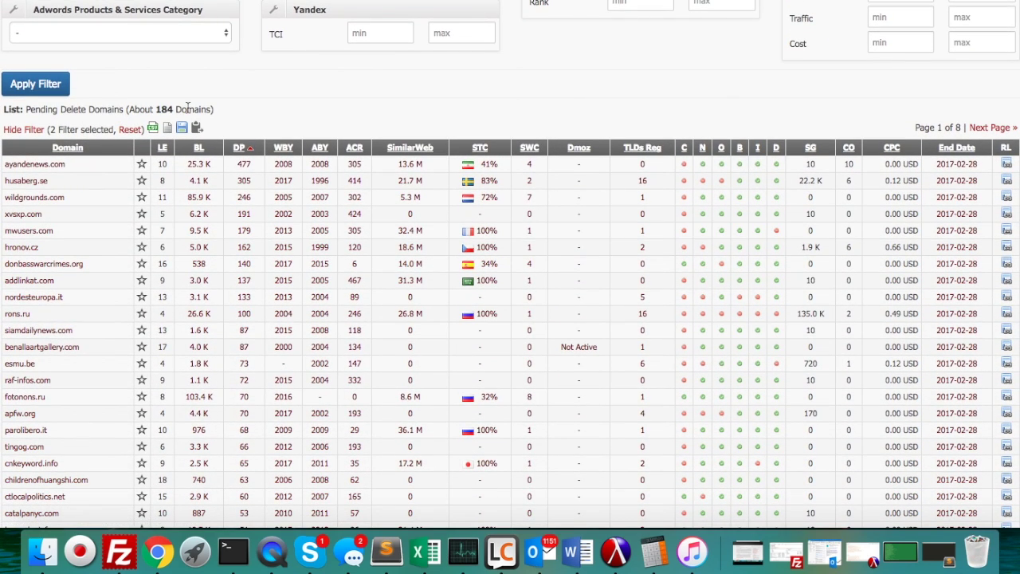
pyautogui.scroll(9, 187, 108)
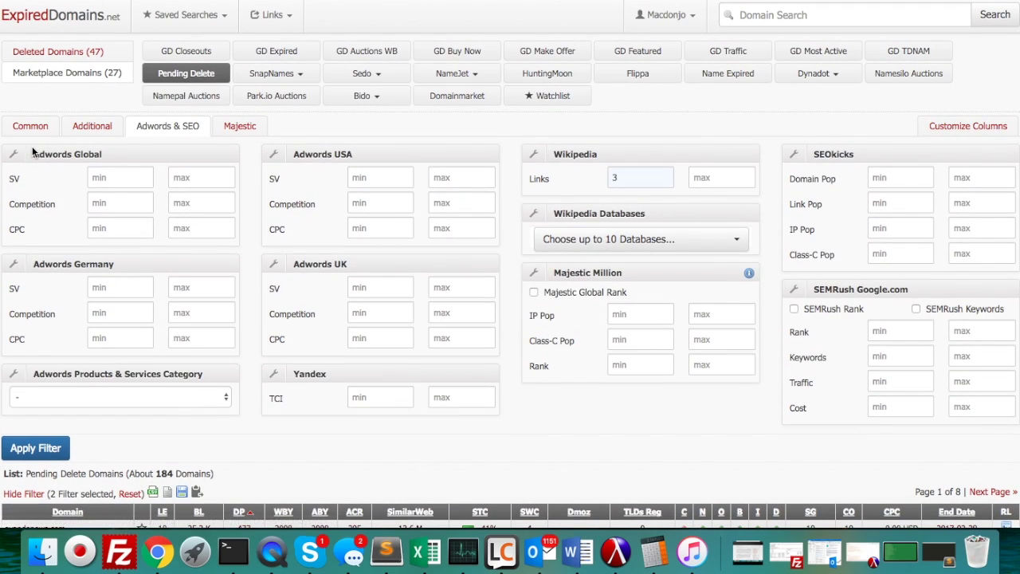
pyautogui.click(29, 126)
pyautogui.scroll(-5, 250, 251)
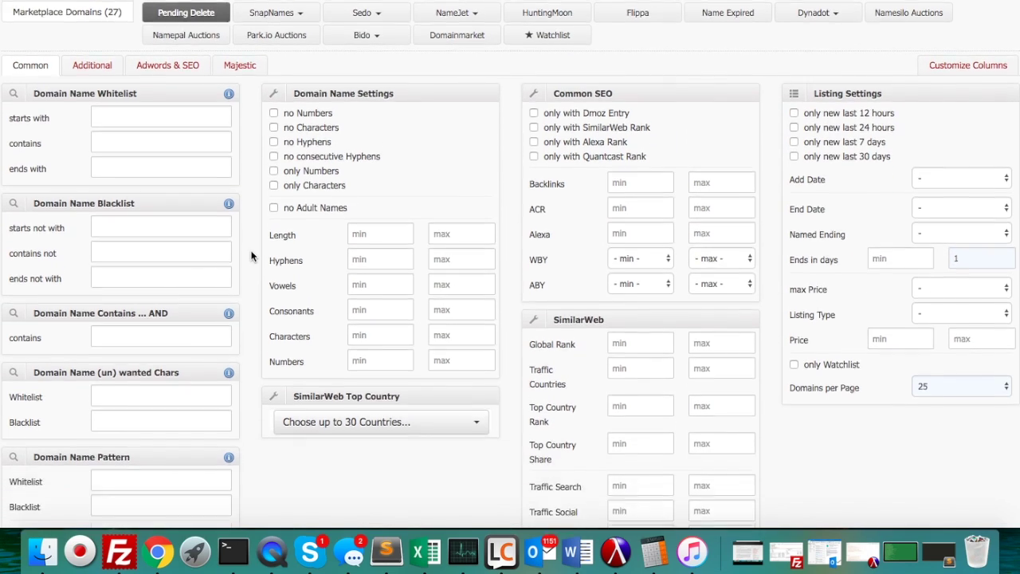
pyautogui.scroll(5, 250, 252)
# Step: Restrict the Pending Delete list to com, net and org domains in the Additional criteria and apply the filter
pyautogui.click(91, 128)
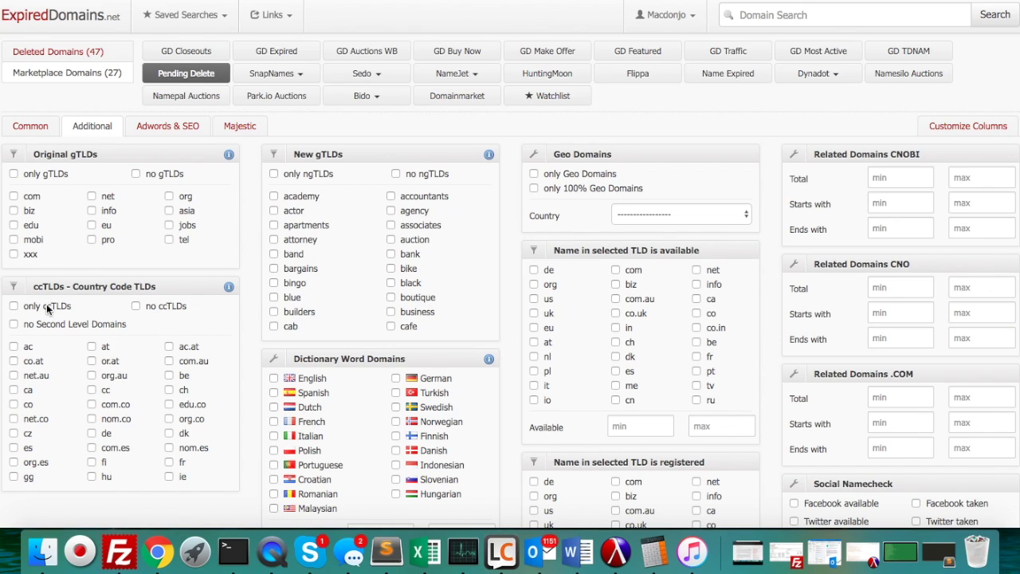
pyautogui.click(14, 196)
pyautogui.click(170, 196)
pyautogui.scroll(-10, 169, 197)
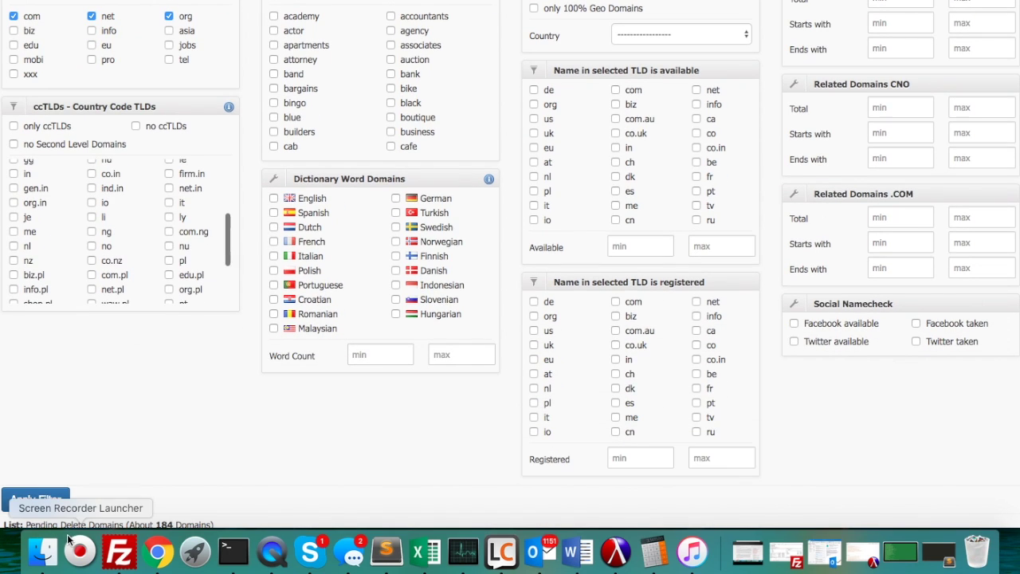
pyautogui.click(35, 499)
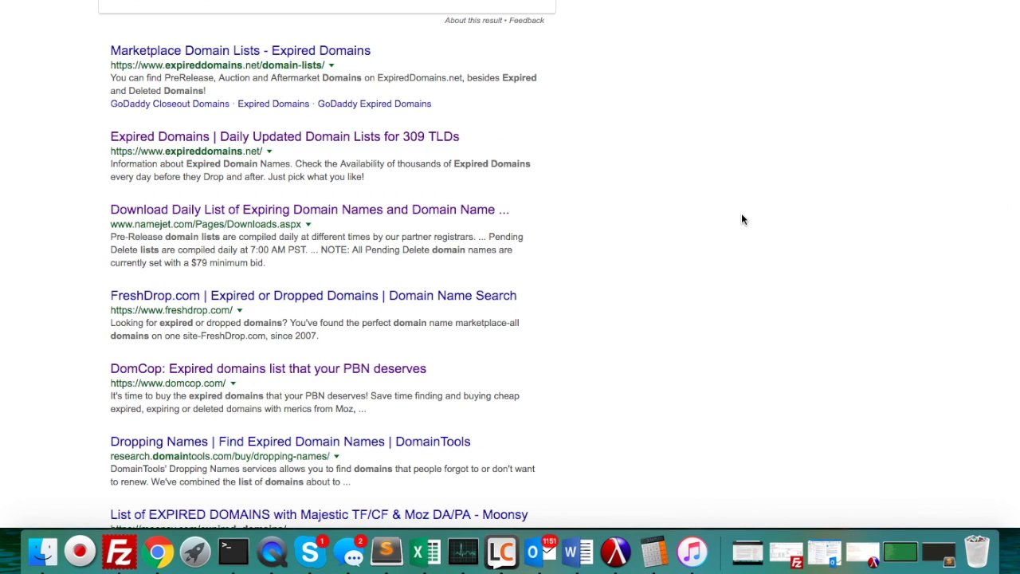
# Step: Review the Google results for "list of expiring domains" for other sources of expired domain lists
pyautogui.scroll(3, 741, 219)
pyautogui.scroll(-4, 741, 220)
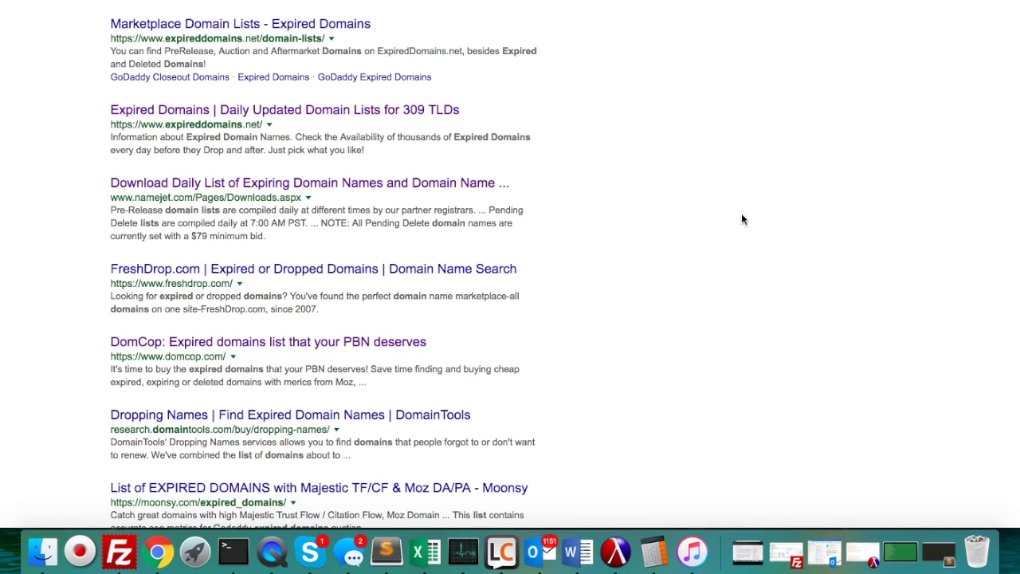
pyautogui.scroll(1, 741, 219)
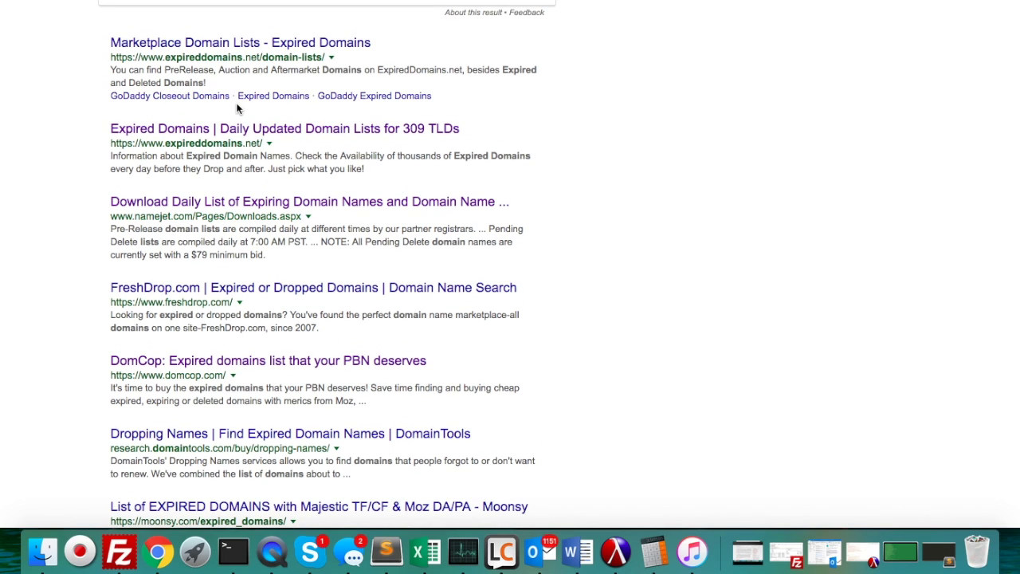
pyautogui.scroll(-5, 181, 461)
pyautogui.scroll(-3, 182, 459)
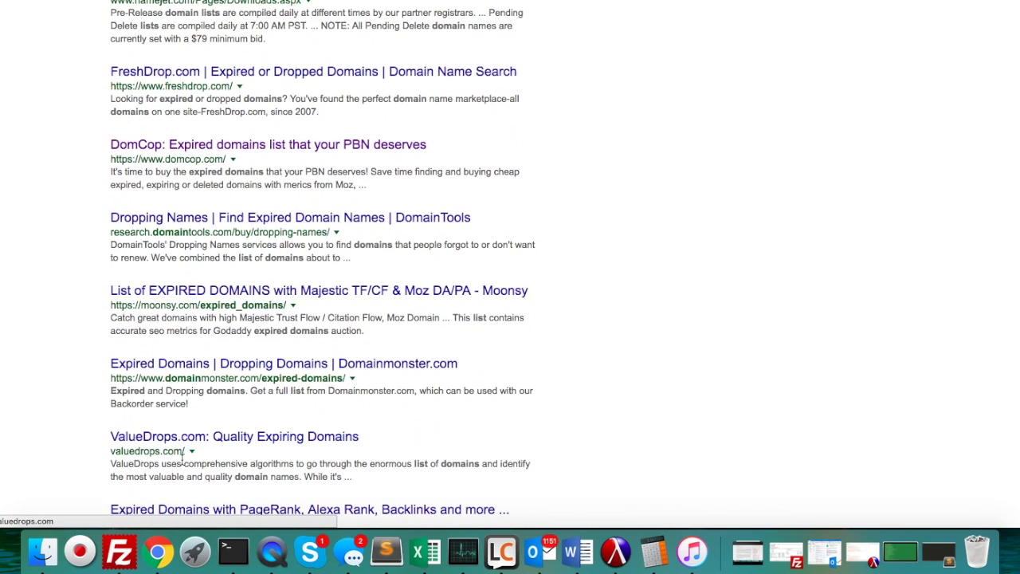
pyautogui.scroll(10, 207, 175)
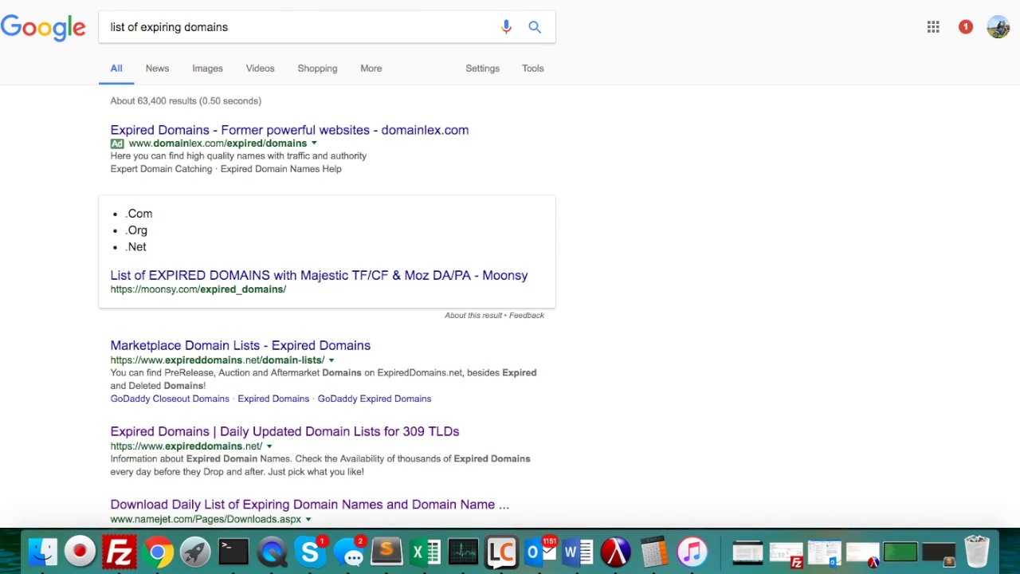
# Step: Go from the Google results to the Majestic website
pyautogui.press('super+l')
pyautogui.write('maj')
pyautogui.press('Return')
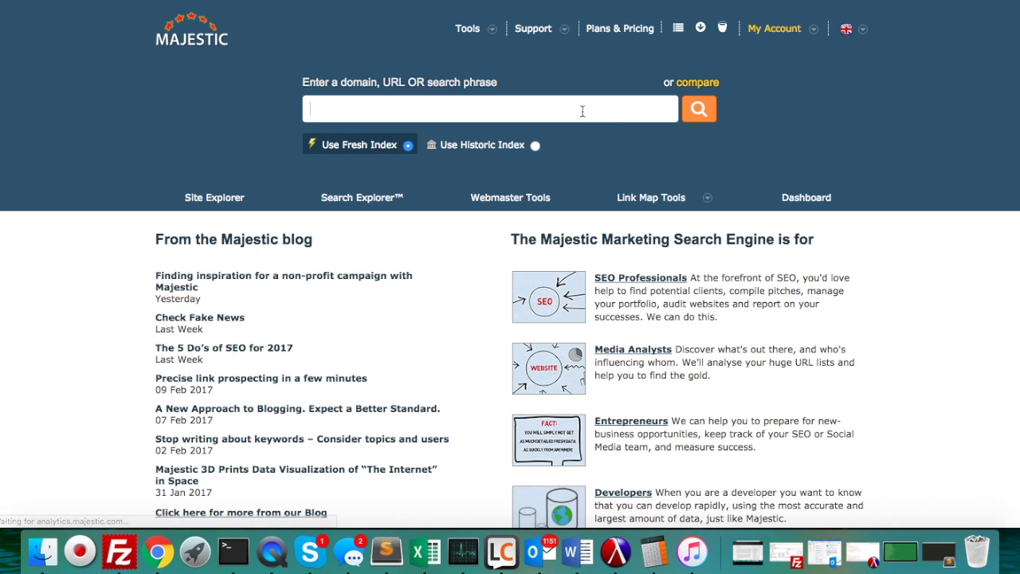
pyautogui.write('Josh')
pyautogui.press('Down')
pyautogui.press('Return')
pyautogui.click(699, 108)
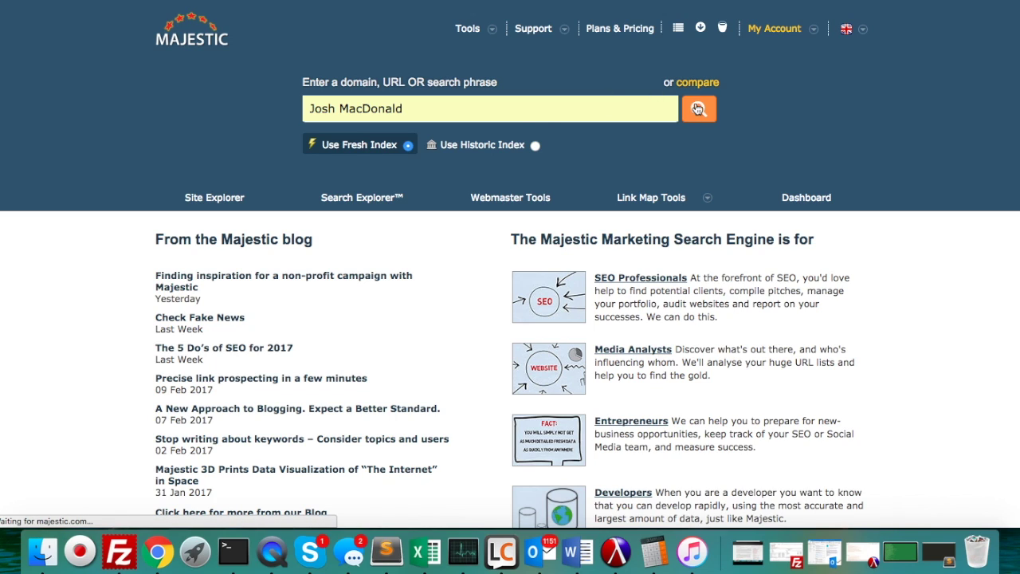
pyautogui.tripleClick(426, 112)
pyautogui.write('joshmacdonald.net')
pyautogui.press('Return')
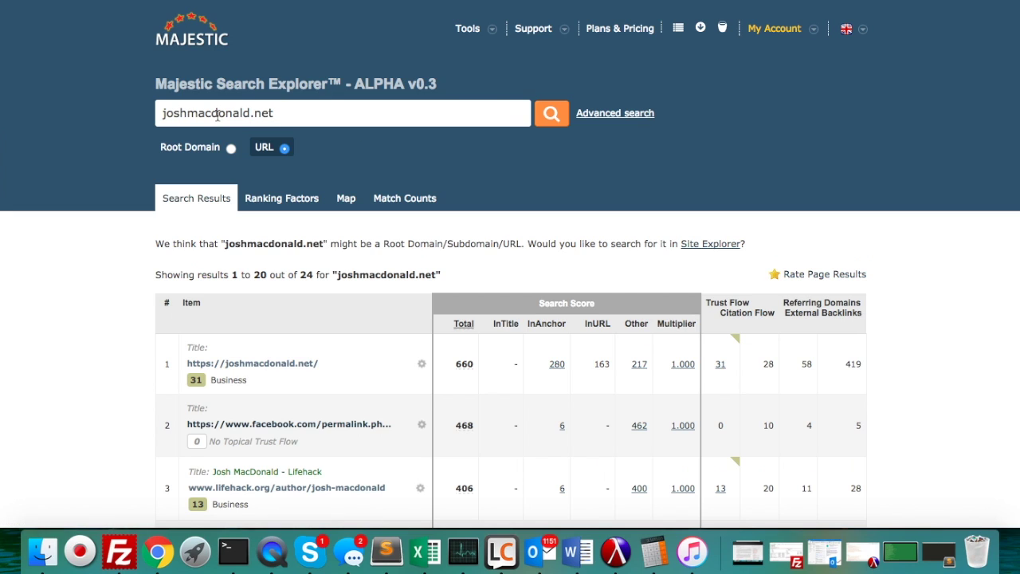
pyautogui.click(198, 36)
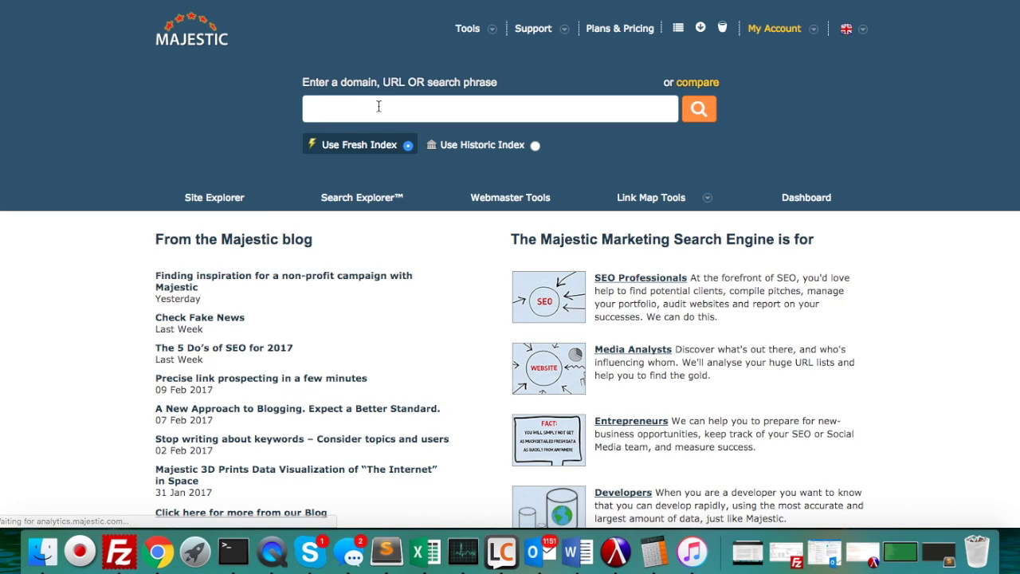
# Step: Look up the personal website's domain in Majestic Site Explorer and examine its trust flow, citation flow and backlink summary
pyautogui.write('joshmac')
pyautogui.press('Down')
pyautogui.press('Return')
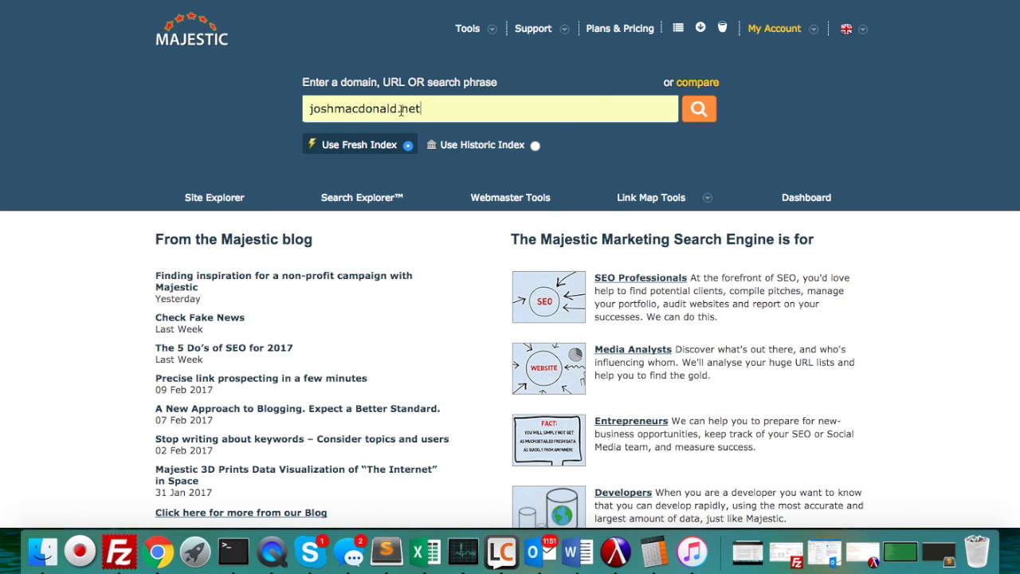
pyautogui.click(700, 110)
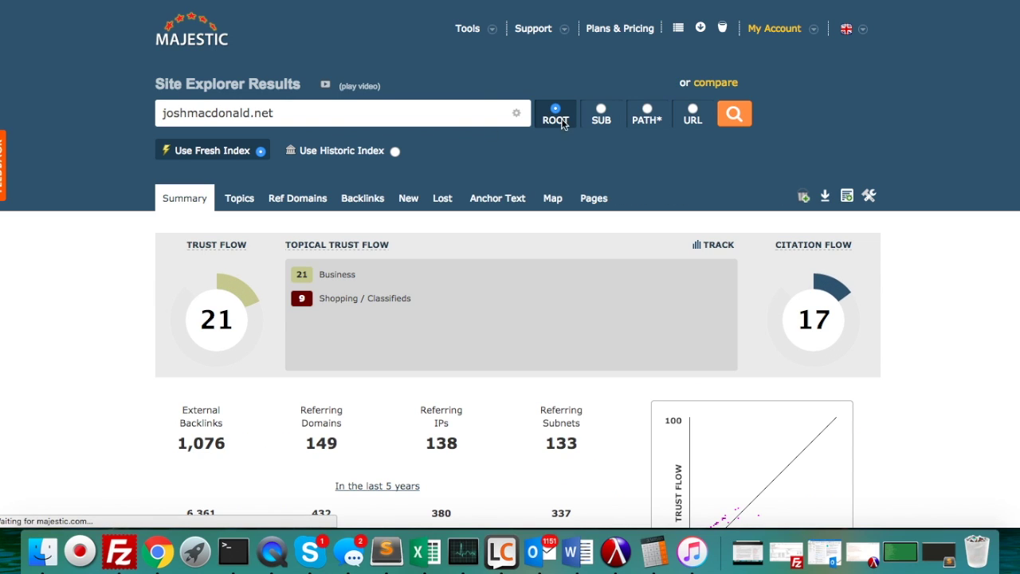
pyautogui.scroll(-5, 306, 488)
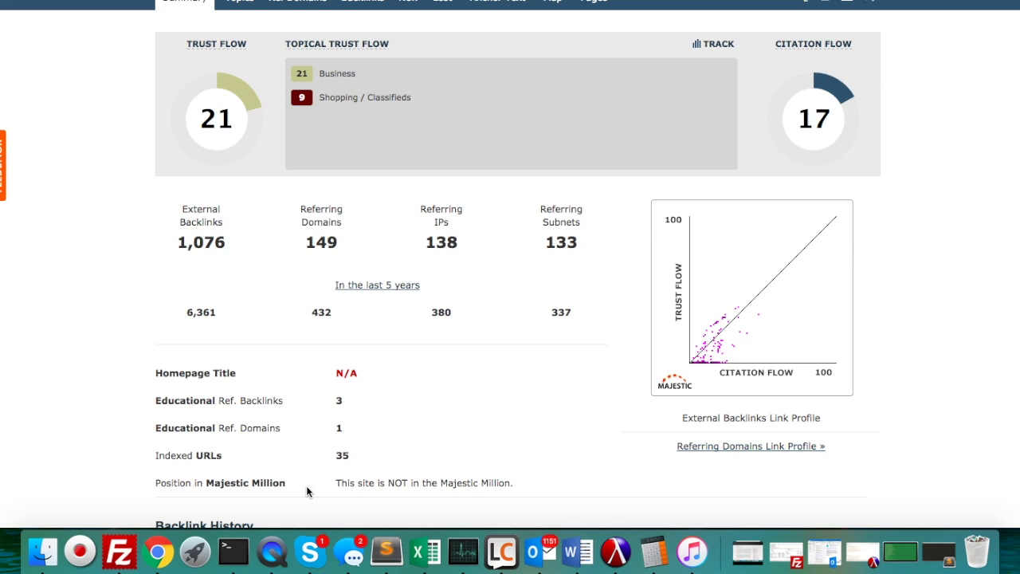
pyautogui.scroll(5, 306, 485)
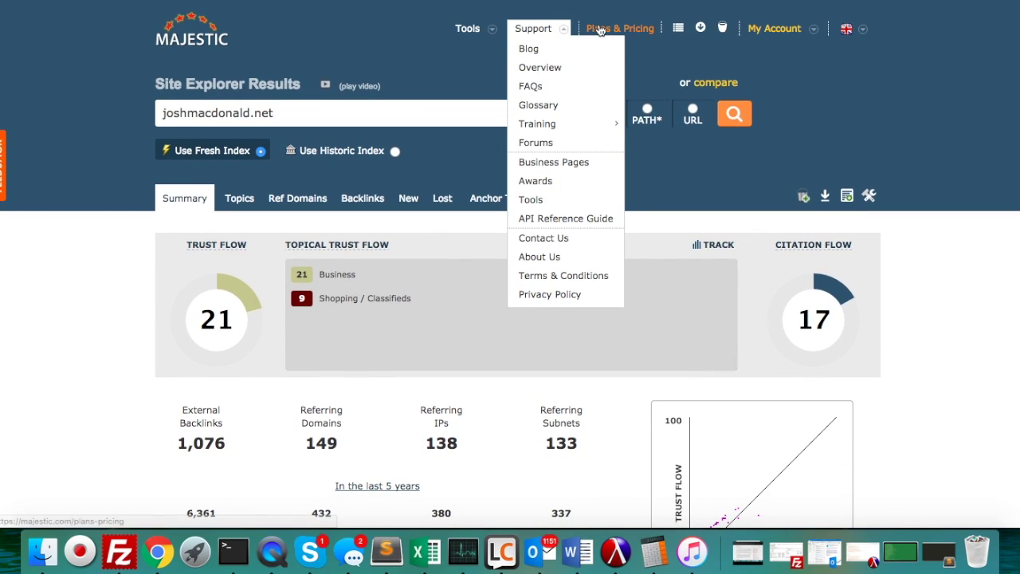
# Step: Open Majestic's Bulk Backlinks checker and read the notice about the Paste URLs option
pyautogui.moveTo(490, 29)
pyautogui.moveTo(503, 150)
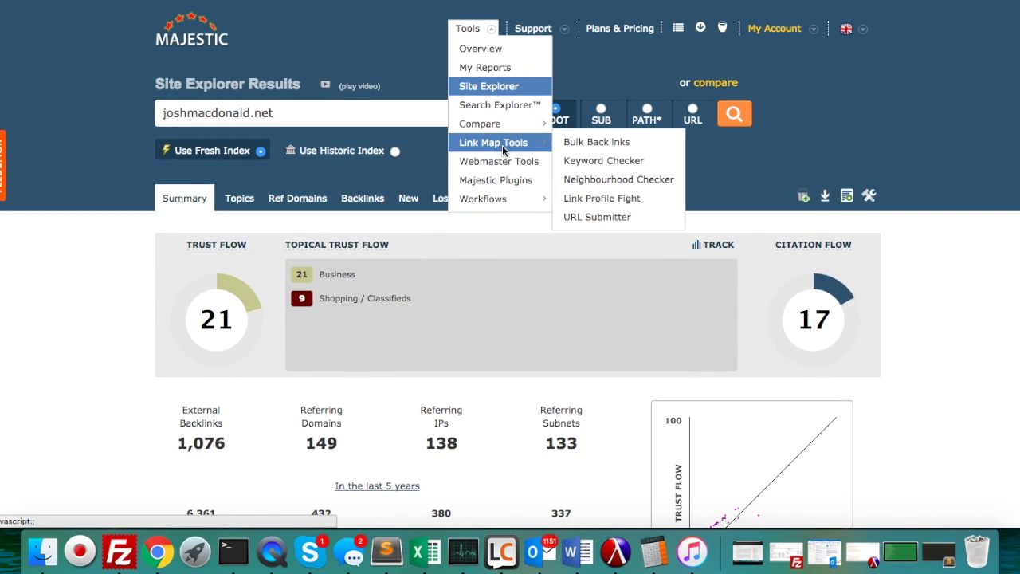
pyautogui.click(601, 142)
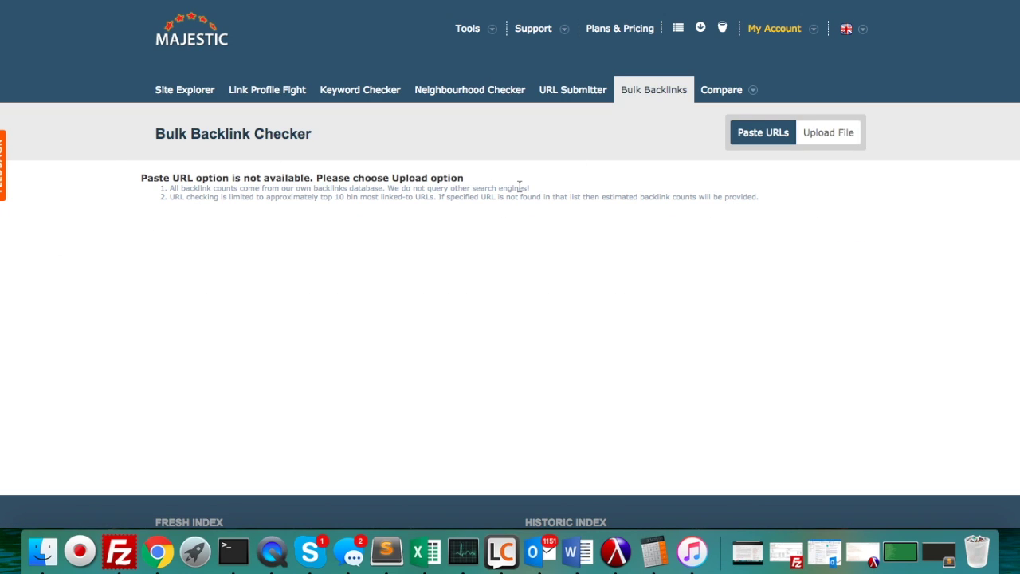
pyautogui.moveTo(142, 175); pyautogui.dragTo(462, 177)
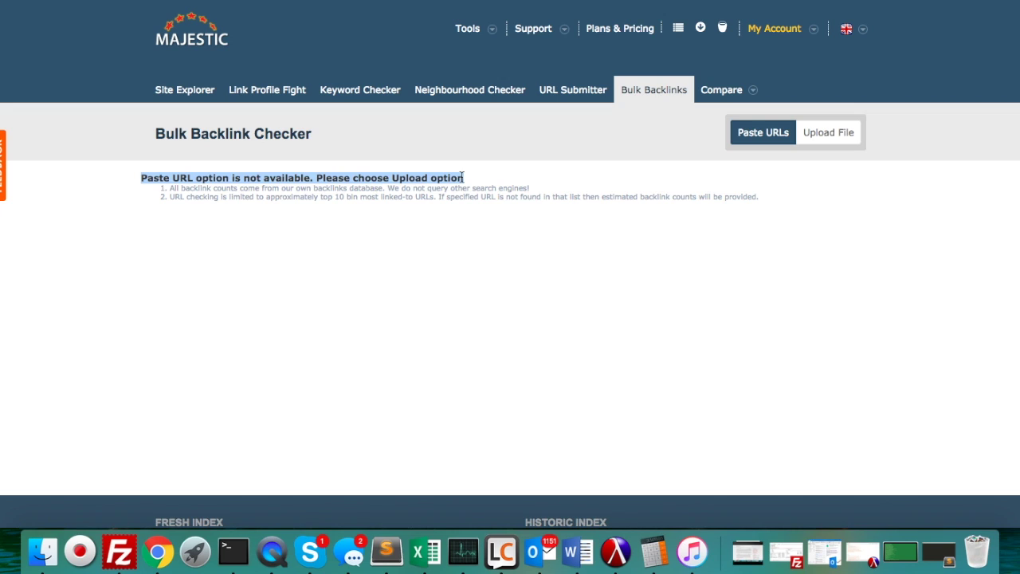
# Step: Open Majestic Site Explorer, copy iswa2012.org from the DomCop list and look it up there
pyautogui.click(185, 91)
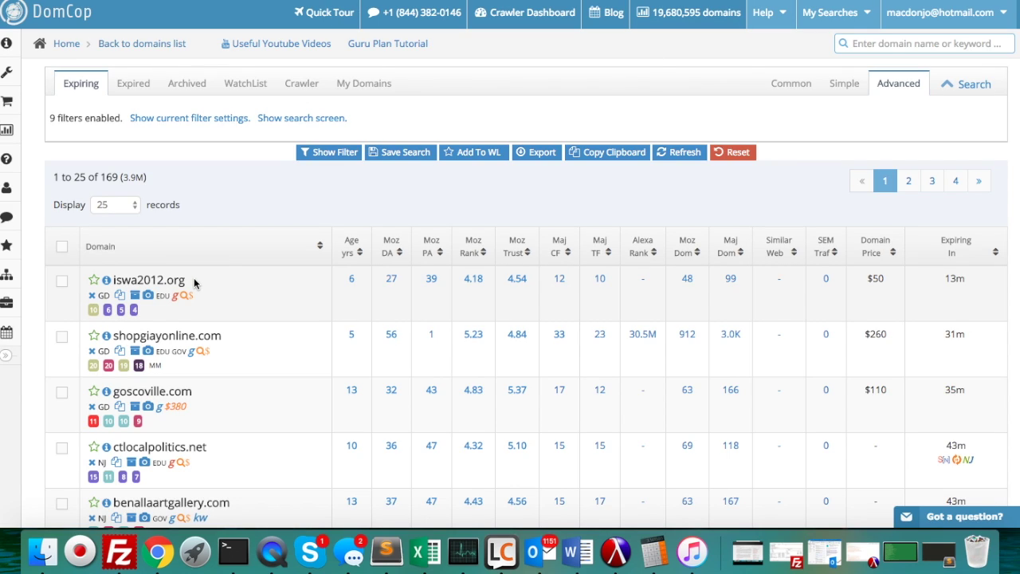
pyautogui.moveTo(194, 283); pyautogui.dragTo(113, 279)
pyautogui.press('super+c')
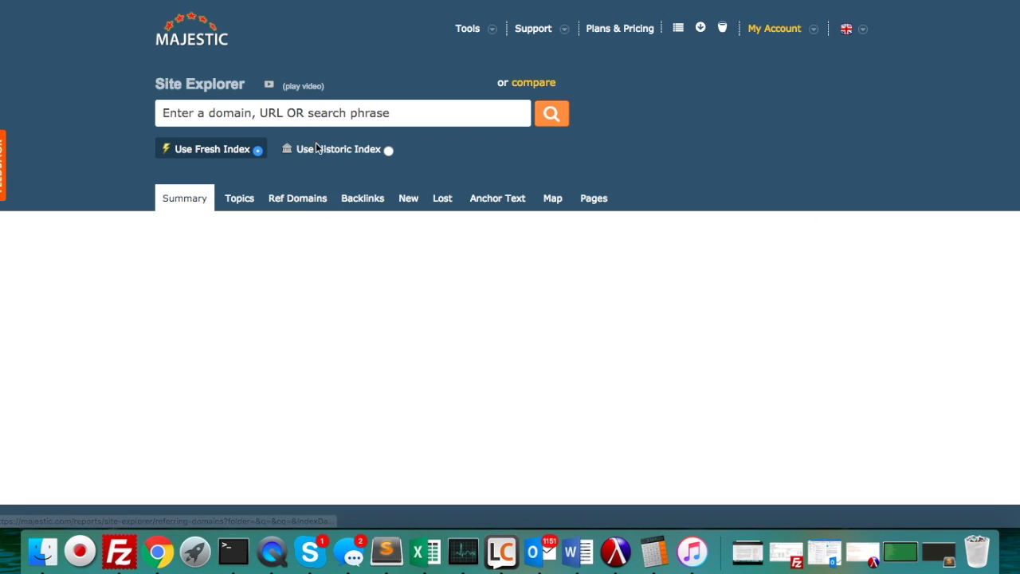
pyautogui.click(307, 117)
pyautogui.press('super+v')
pyautogui.click(549, 118)
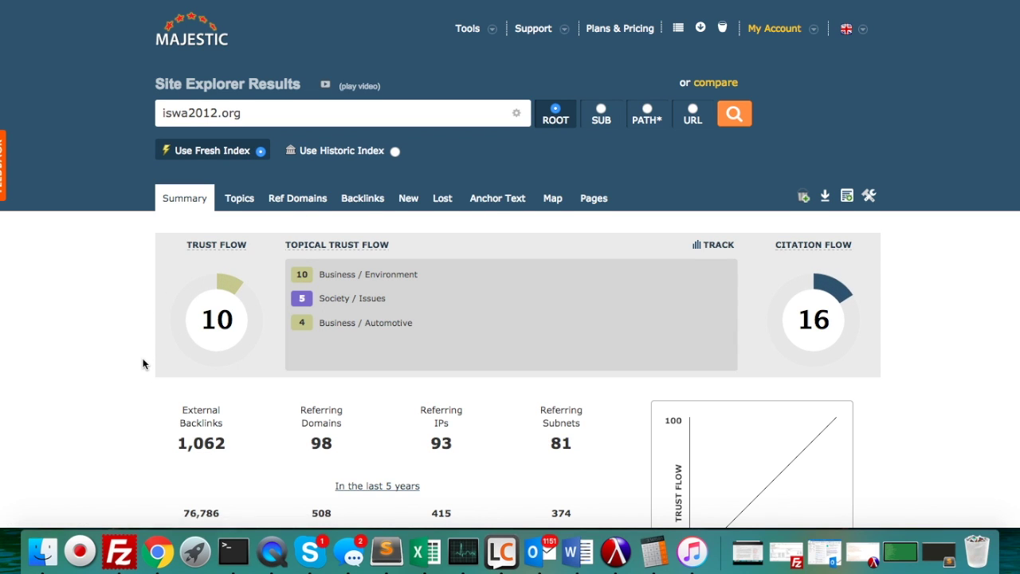
# Step: Examine the backlink breakdown and anchor text charts of iswa2012.org, including its nofollow share
pyautogui.scroll(-5, 143, 359)
pyautogui.scroll(-12, 143, 364)
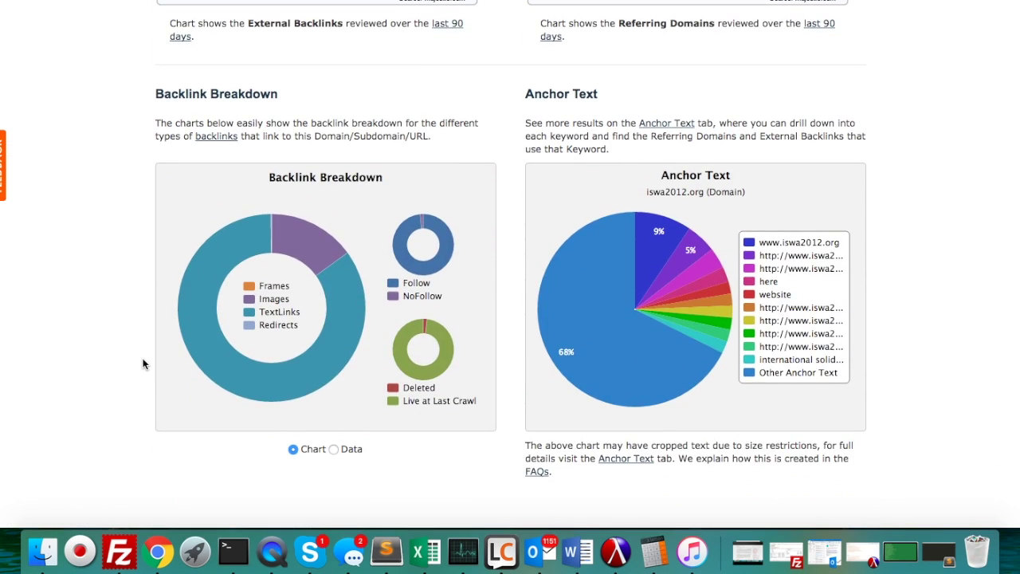
pyautogui.moveTo(421, 222)
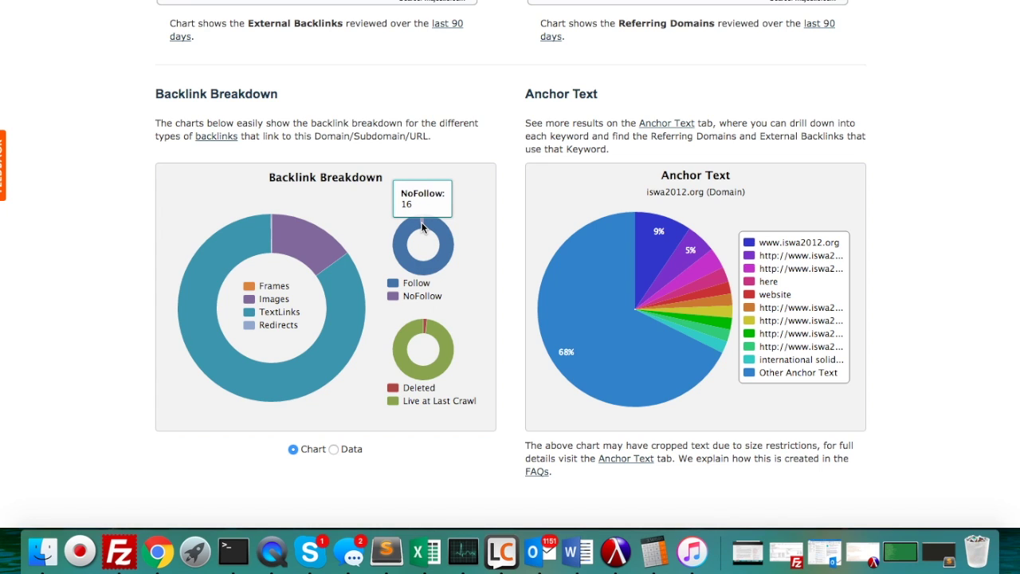
pyautogui.scroll(-4, 422, 224)
pyautogui.scroll(20, 422, 227)
pyautogui.moveTo(285, 319); pyautogui.dragTo(201, 333)
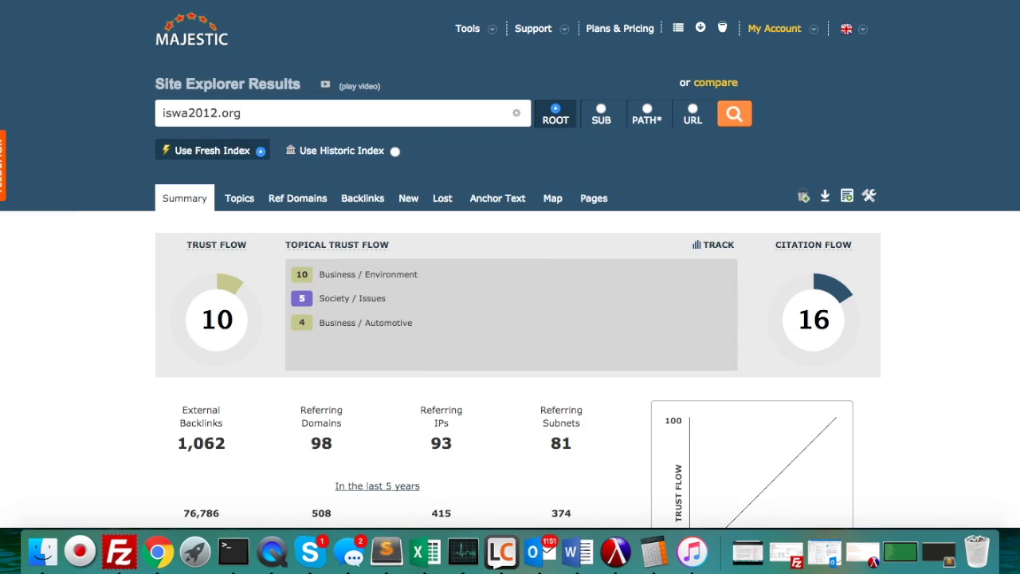
# Step: Copy goscoville.com from the DomCop list and look it up in Majestic Site Explorer
pyautogui.hotkey('ctrl', 'Tab')
pyautogui.moveTo(224, 336); pyautogui.dragTo(151, 337)
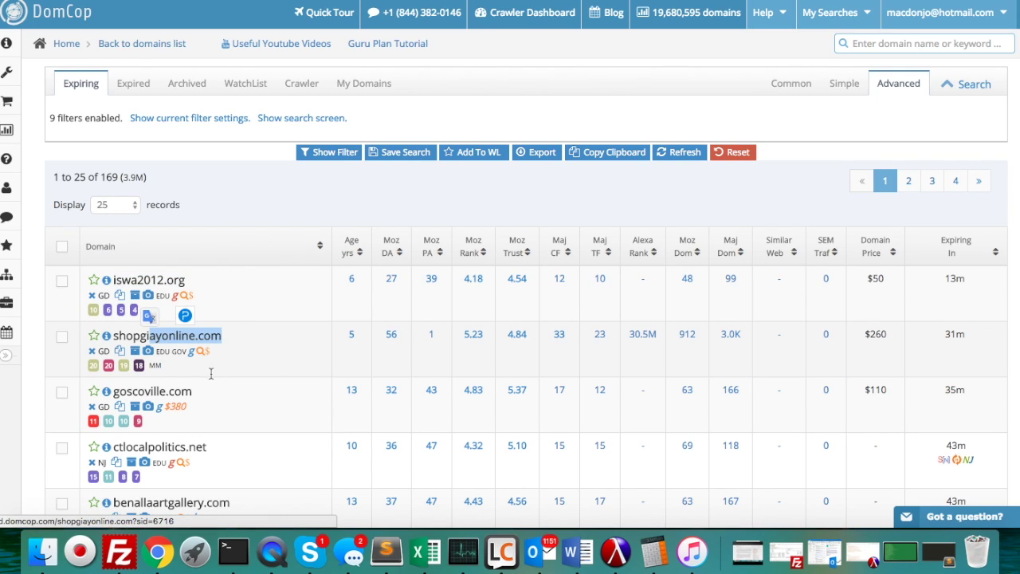
pyautogui.moveTo(194, 394); pyautogui.dragTo(114, 391)
pyautogui.press('super+c')
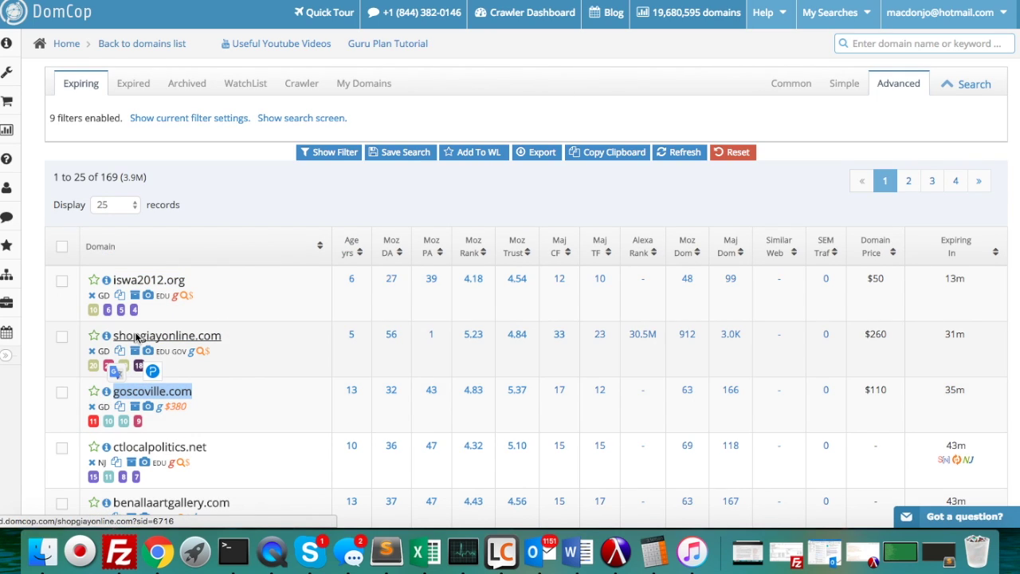
pyautogui.hotkey('ctrl', 'Tab')
pyautogui.click(372, 119)
pyautogui.press('super+a')
pyautogui.press('super+v')
pyautogui.press('Return')
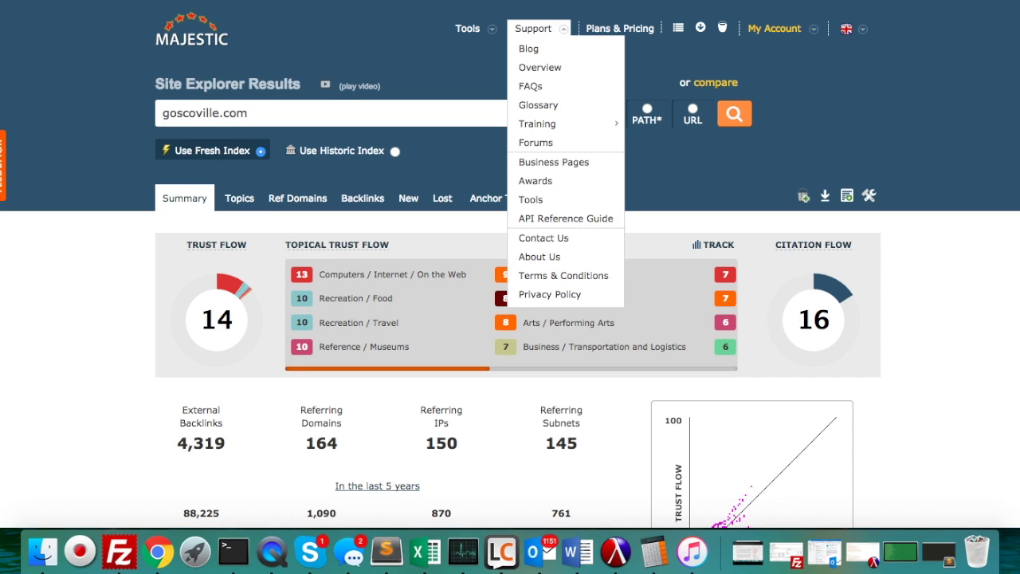
# Step: Copy wildgrounds.com from the ExpiredDomains.net pending delete list and look it up in Majestic Site Explorer
pyautogui.hotkey('ctrl', 'Tab')
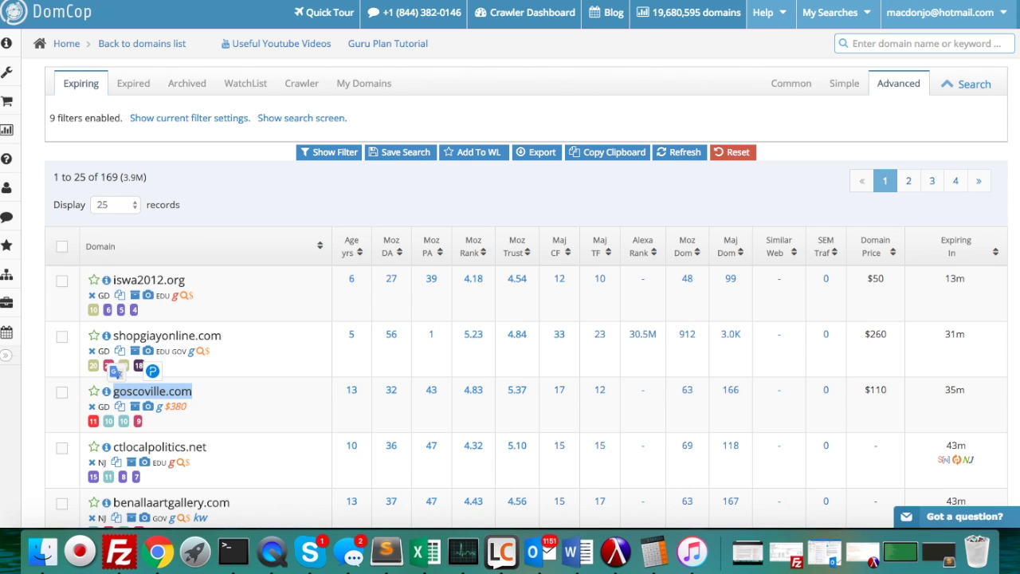
pyautogui.hotkey('ctrl', 'Tab')
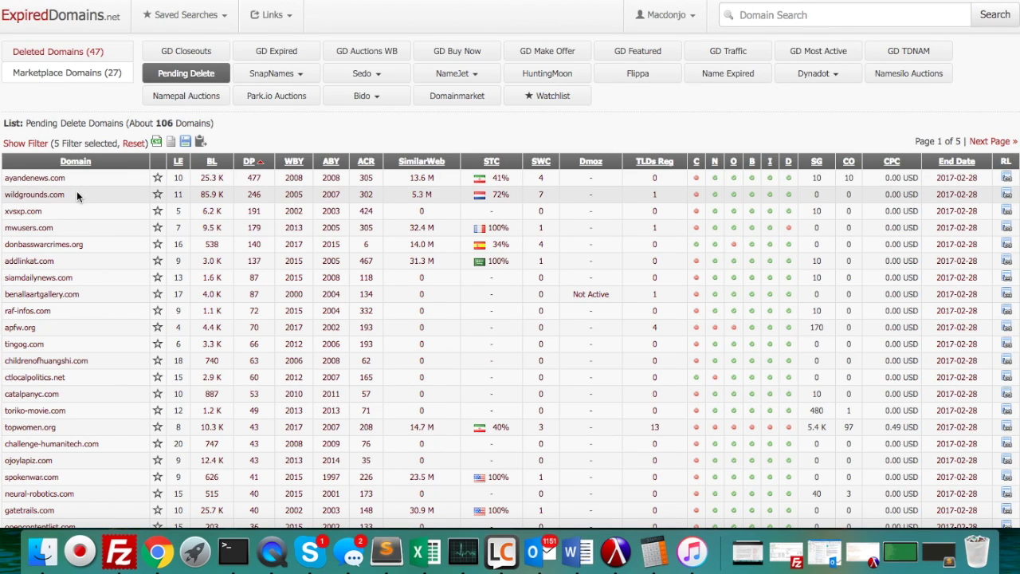
pyautogui.moveTo(65, 195); pyautogui.dragTo(5, 198)
pyautogui.hotkey('ctrl', 'c')
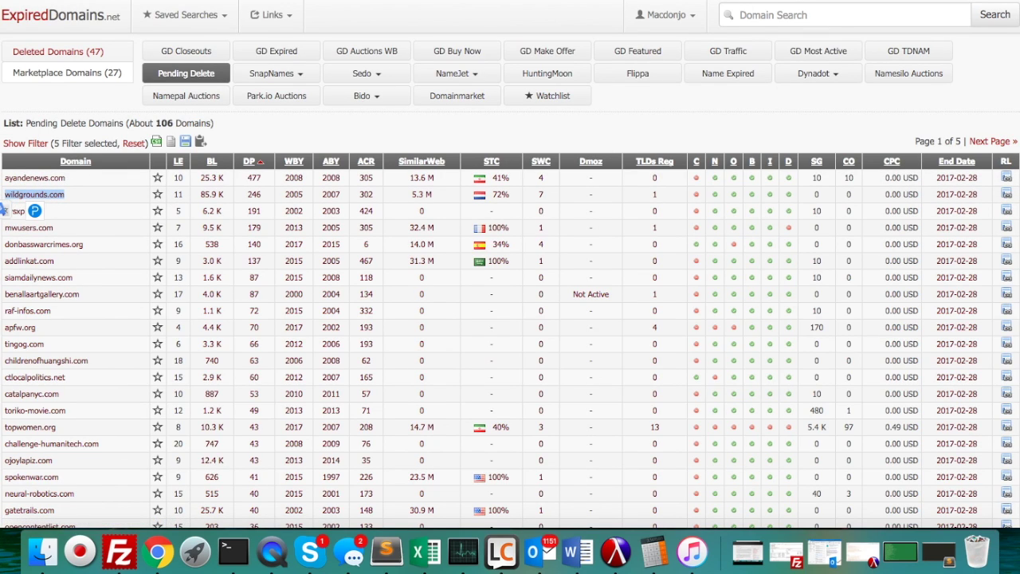
pyautogui.hotkey('ctrl', 'Tab')
pyautogui.tripleClick(323, 120)
pyautogui.hotkey('ctrl', 'v')
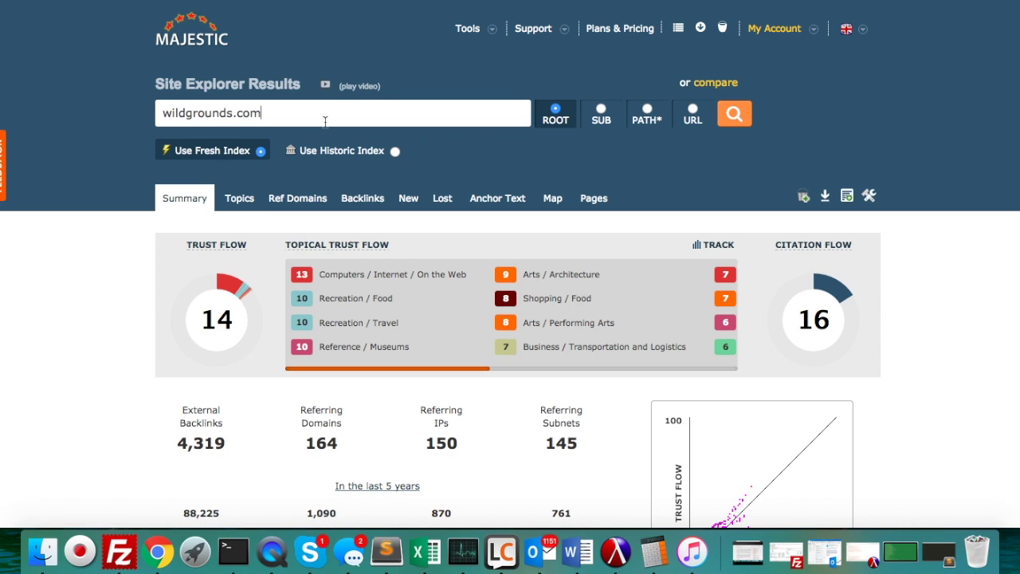
pyautogui.press('Return')
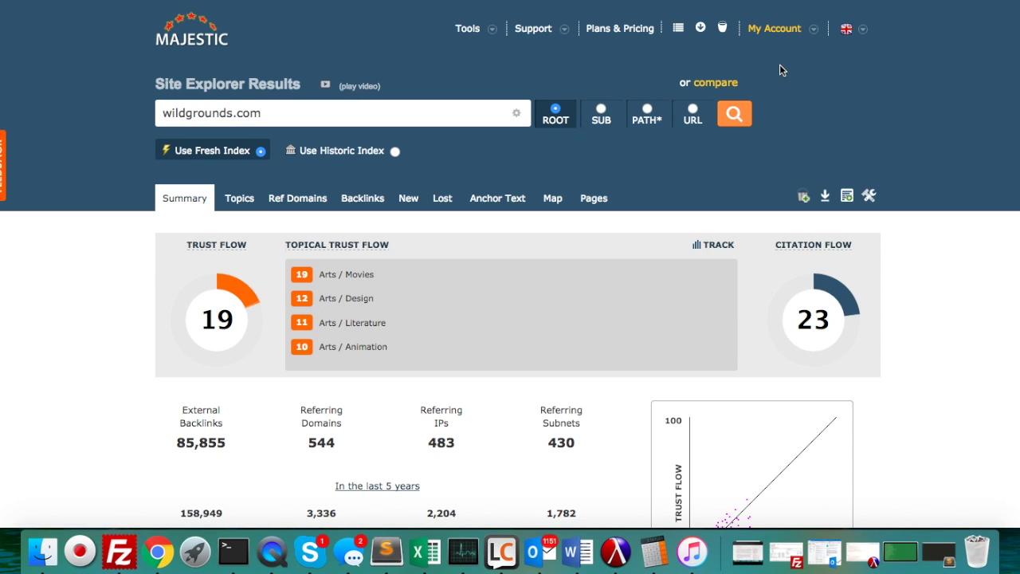
# Step: Examine the backlink breakdown and anchor text charts of wildgrounds.com, including its follow and nofollow split
pyautogui.scroll(-5, 958, 193)
pyautogui.scroll(5, 958, 193)
pyautogui.scroll(-10, 323, 444)
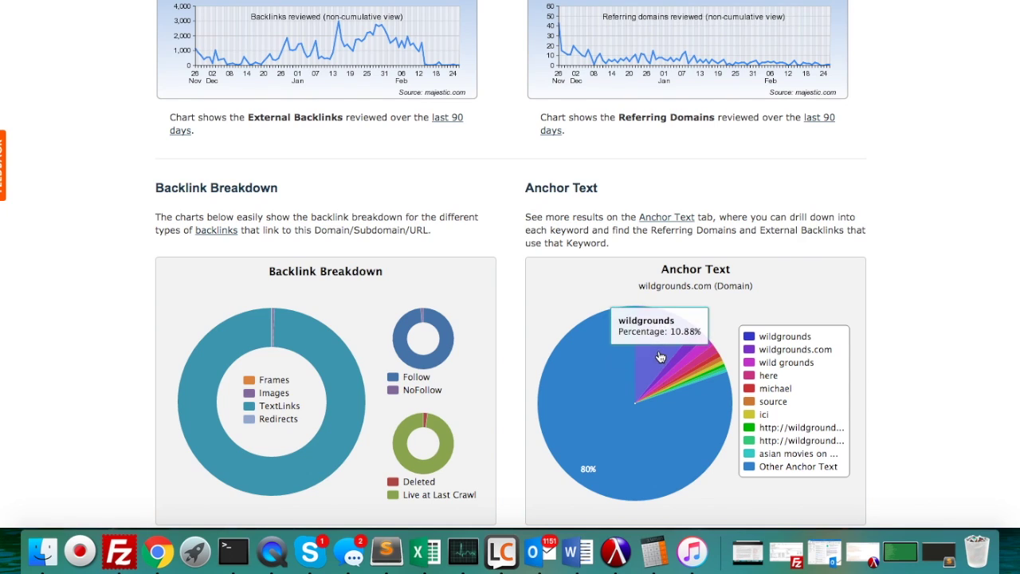
pyautogui.moveTo(695, 387)
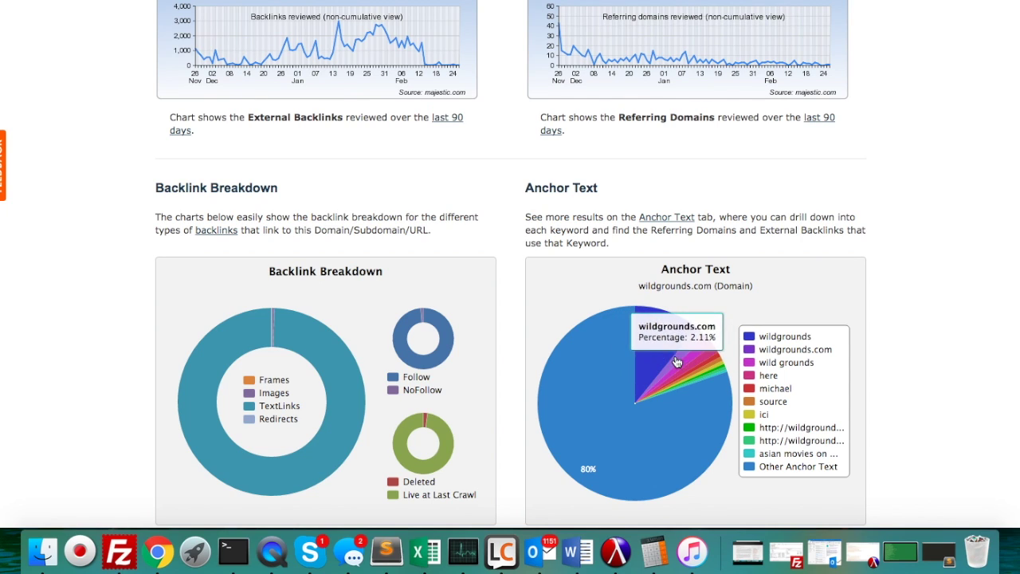
pyautogui.moveTo(442, 348)
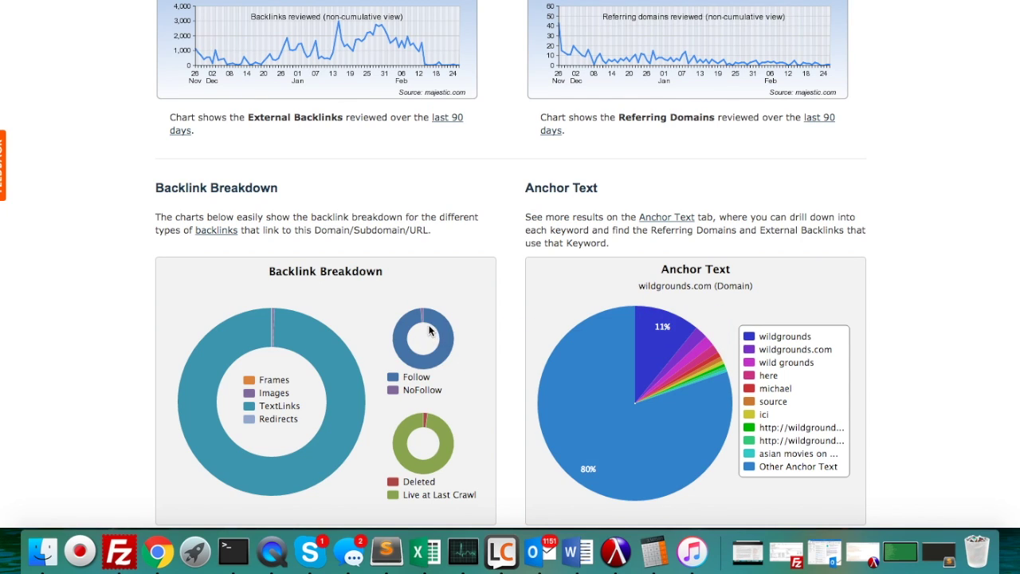
pyautogui.scroll(-4, 426, 321)
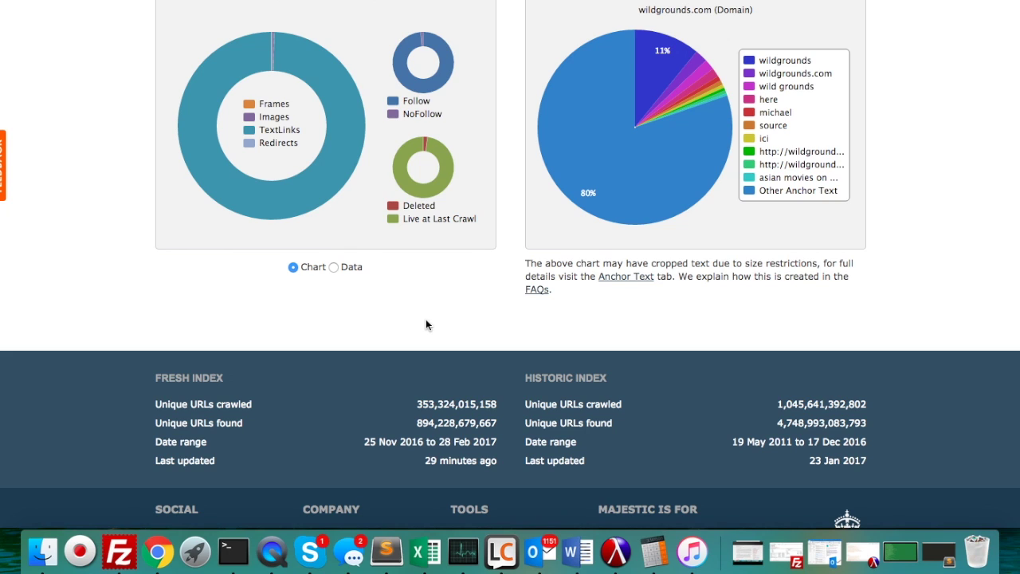
pyautogui.scroll(15, 425, 323)
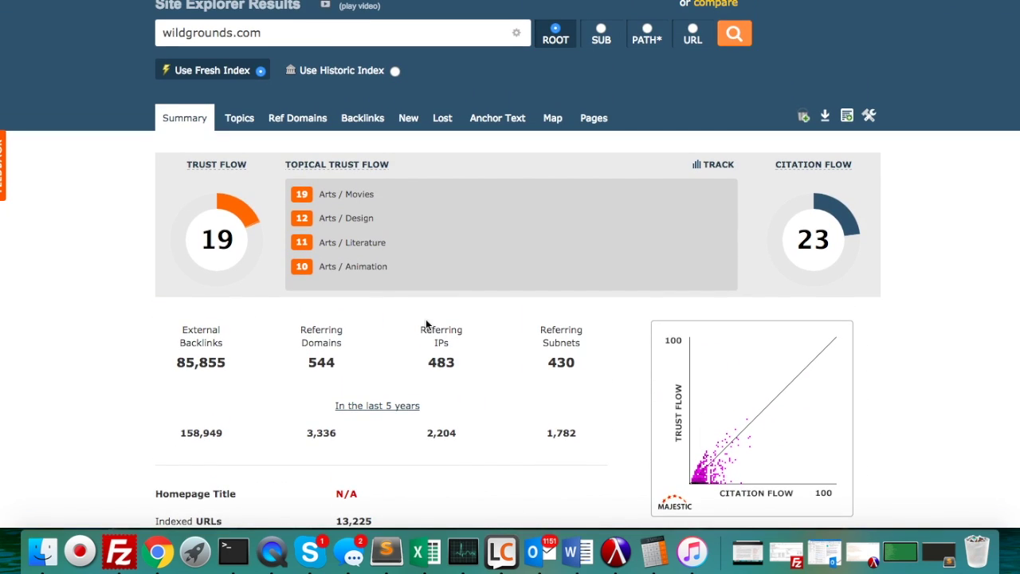
pyautogui.scroll(-1, 359, 120)
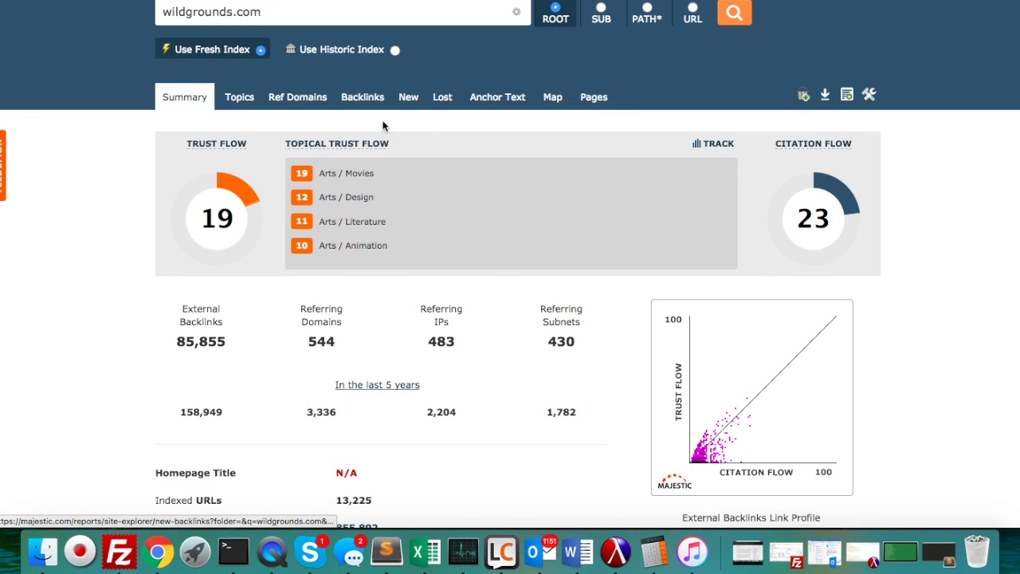
# Step: Review the referring domains of wildgrounds.com with their topics and Trust Flow, and return to the summary
pyautogui.click(318, 100)
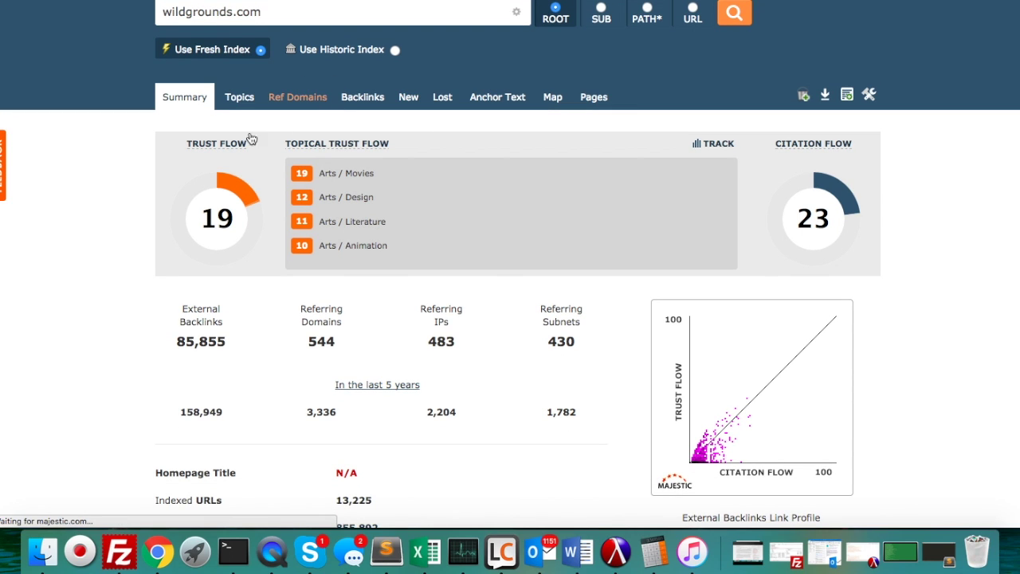
pyautogui.scroll(-5, 86, 287)
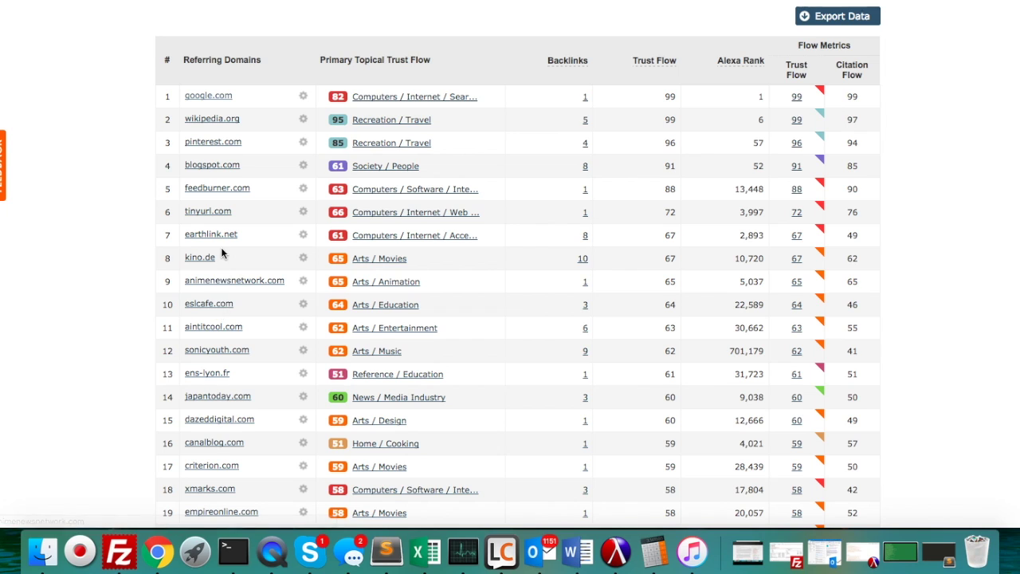
pyautogui.scroll(-3, 199, 253)
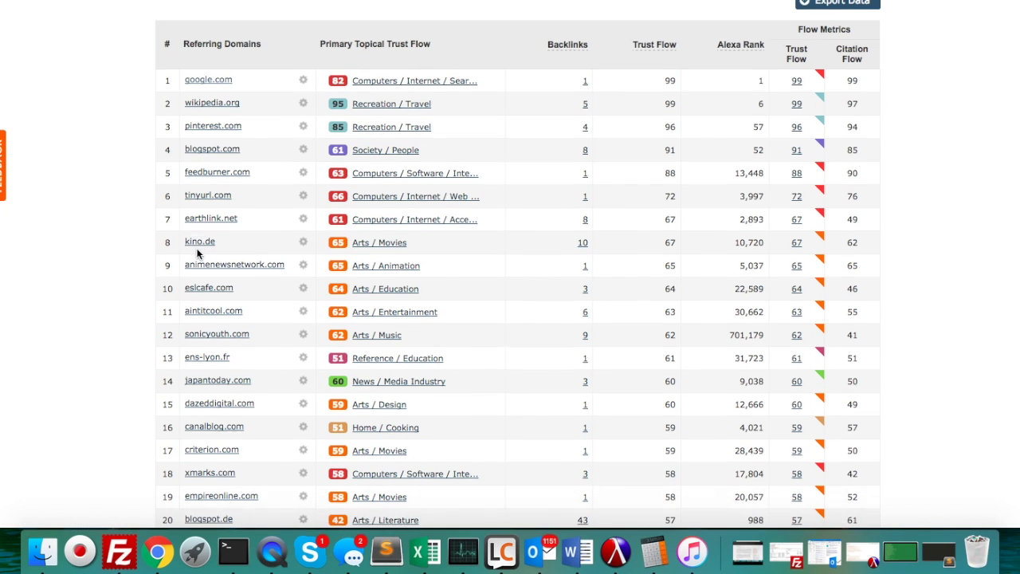
pyautogui.scroll(-3, 198, 254)
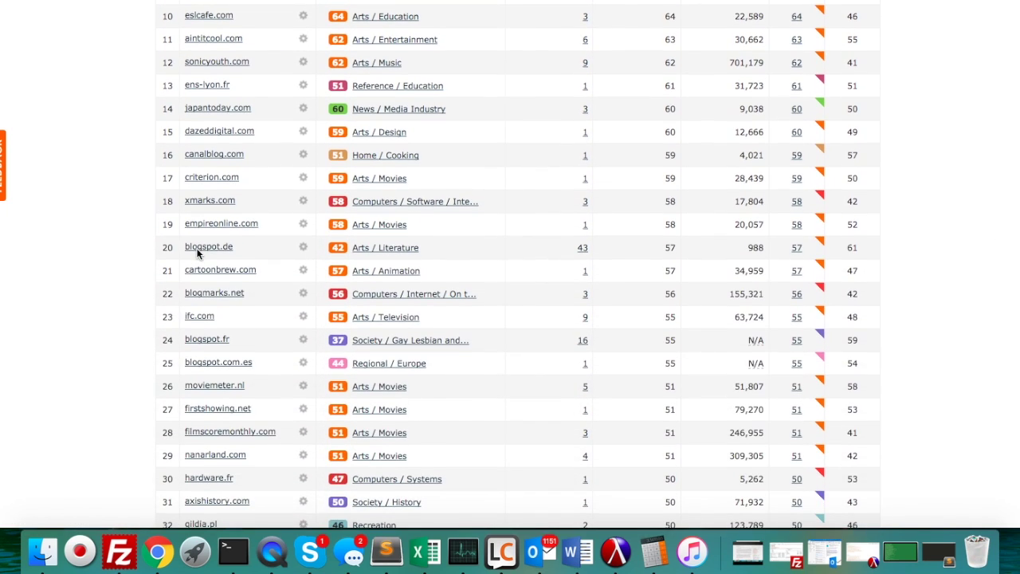
pyautogui.scroll(-1, 268, 354)
pyautogui.scroll(-6, 267, 354)
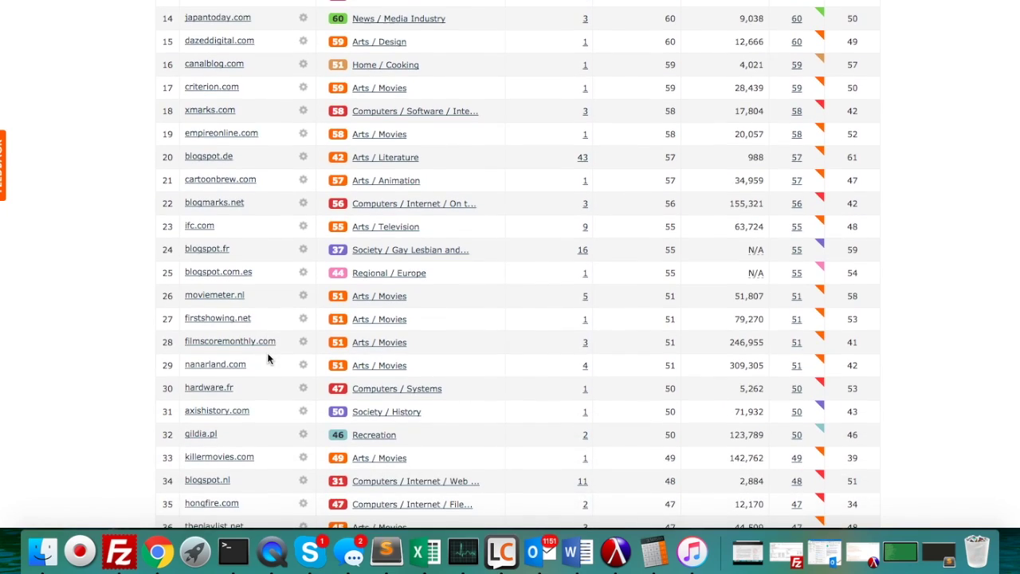
pyautogui.scroll(-4, 268, 358)
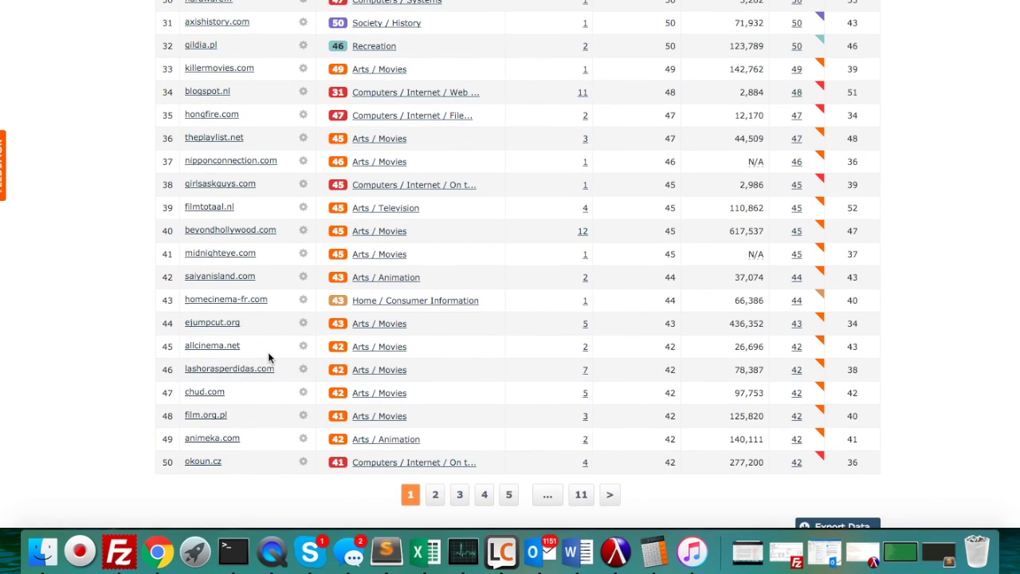
pyautogui.scroll(15, 269, 357)
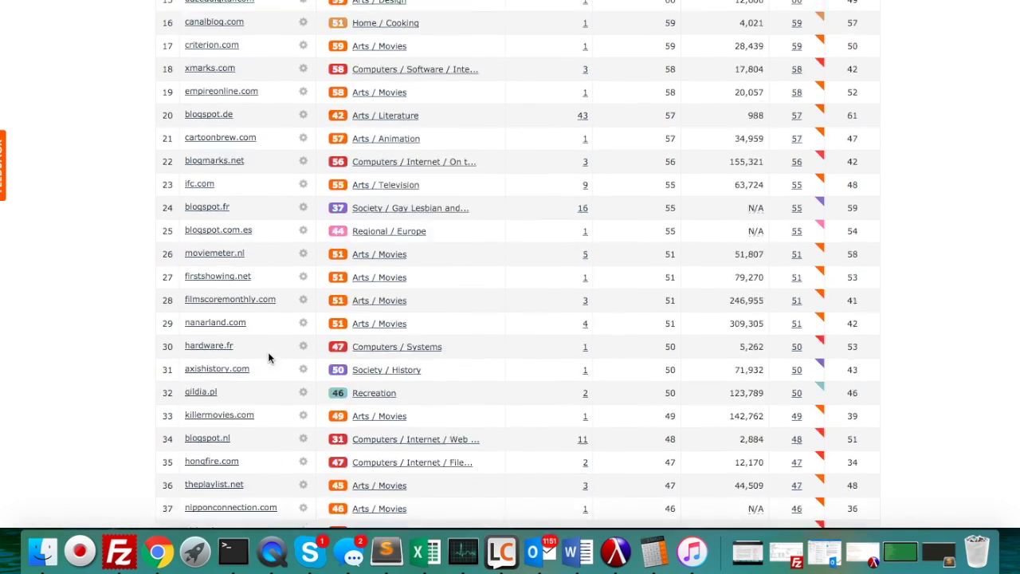
pyautogui.scroll(1, 268, 357)
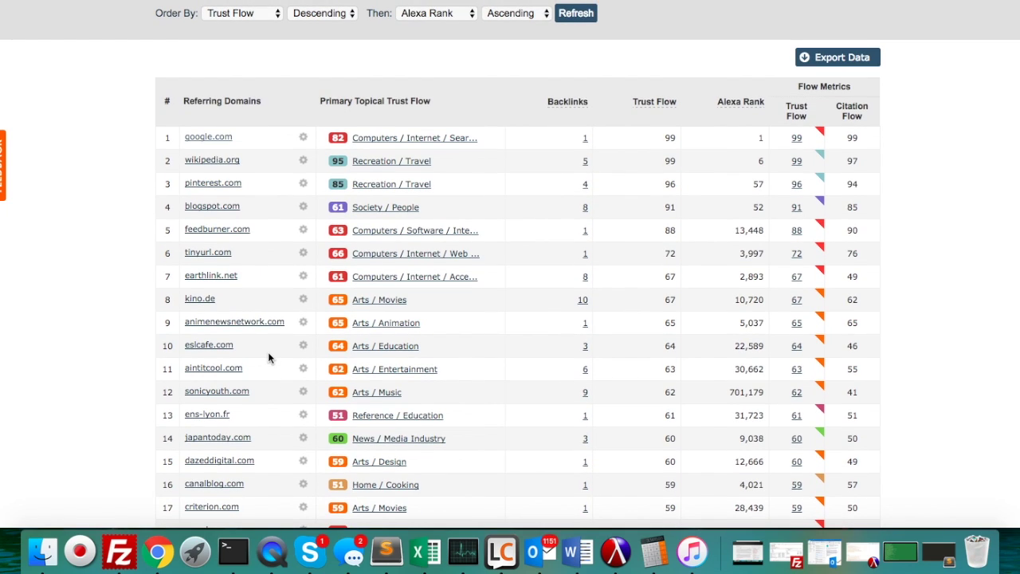
pyautogui.scroll(-2, 254, 352)
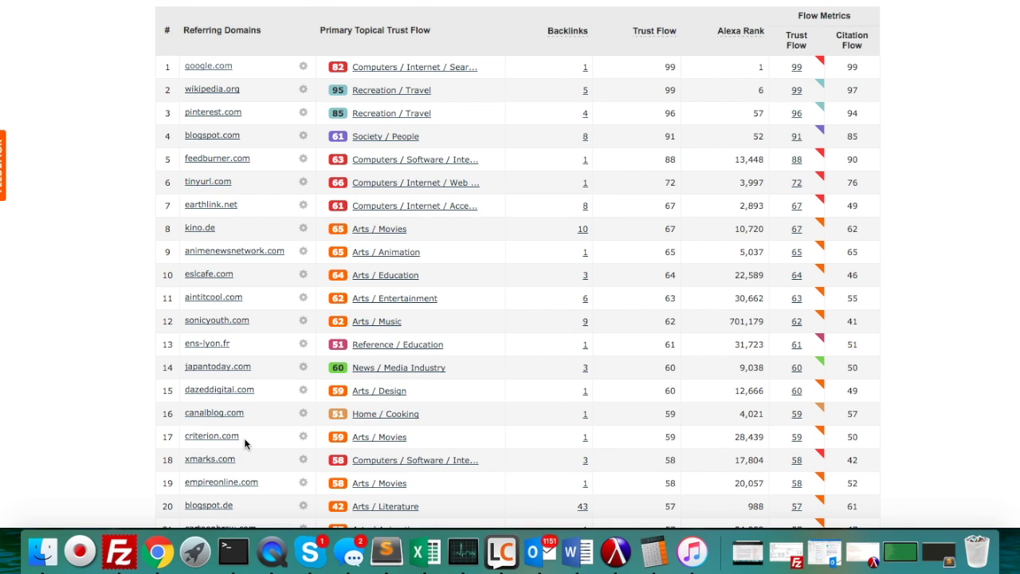
pyautogui.scroll(8, 244, 437)
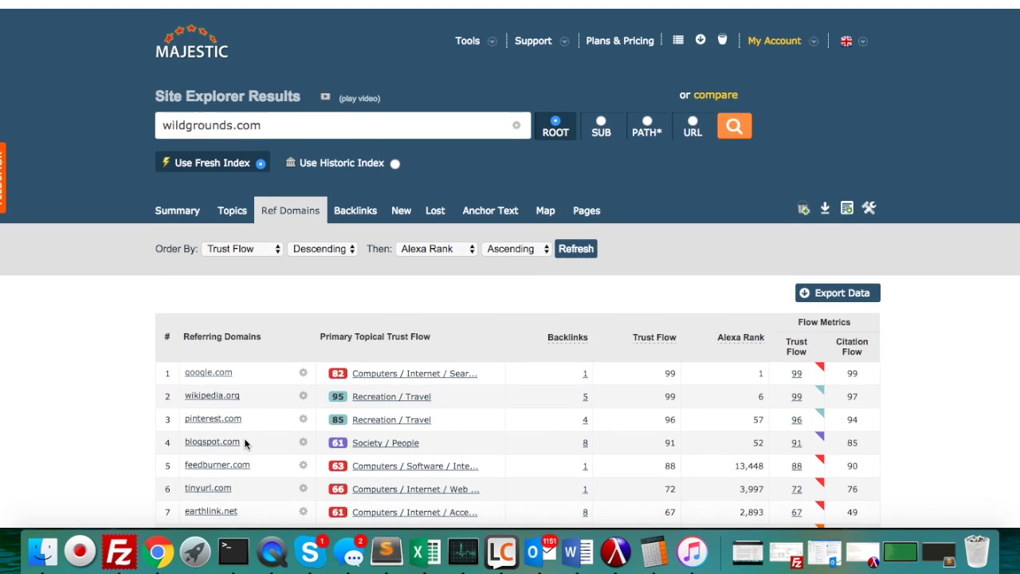
pyautogui.click(152, 207)
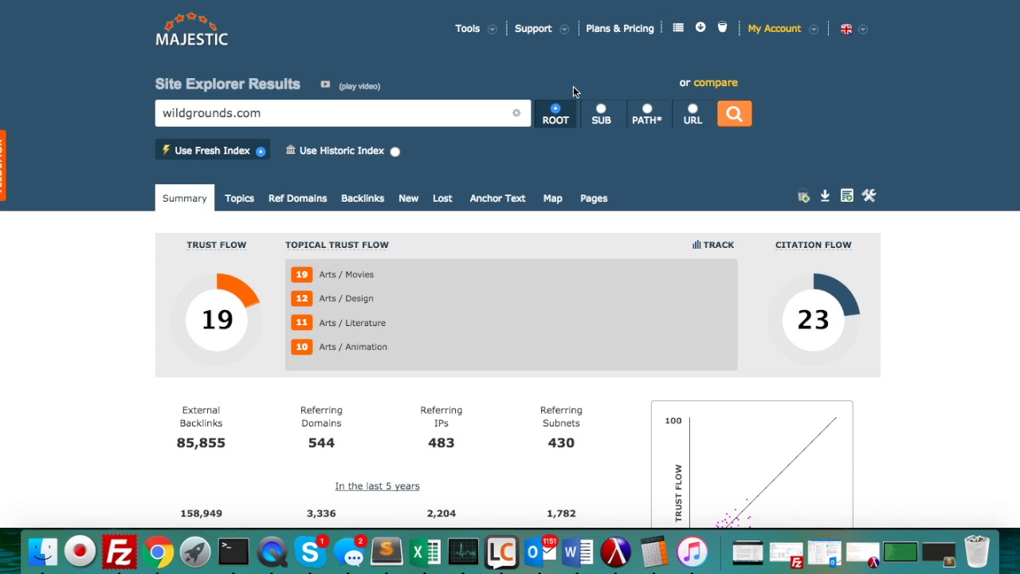
# Step: Open SnapNames in a new browser tab and search for wildgrounds.com to check its minimum bid and order deadline
pyautogui.press('super+t')
pyautogui.write('sna')
pyautogui.press('Return')
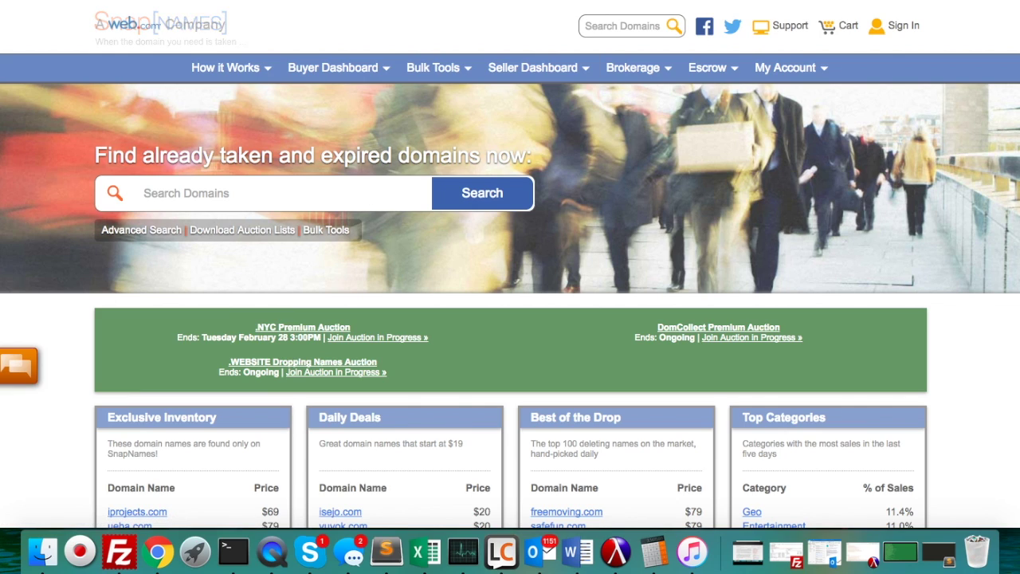
pyautogui.press('super+w')
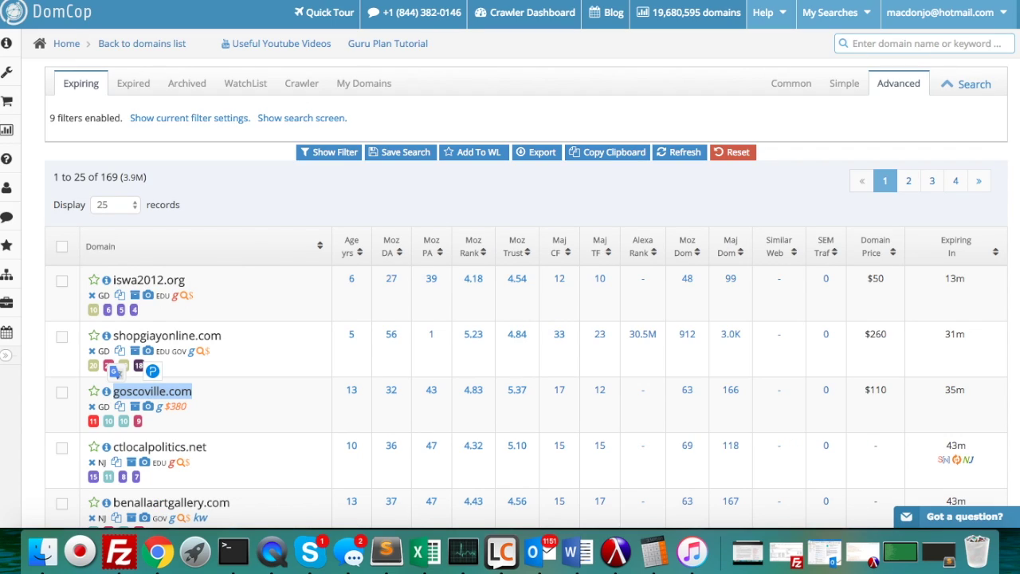
pyautogui.press('super+w')
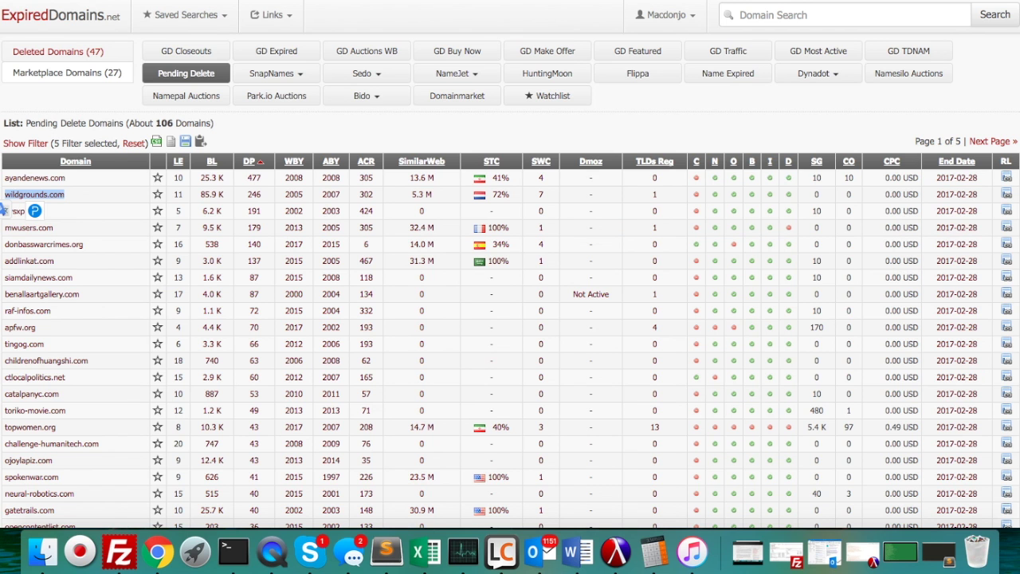
pyautogui.press('super+w')
pyautogui.click(315, 198)
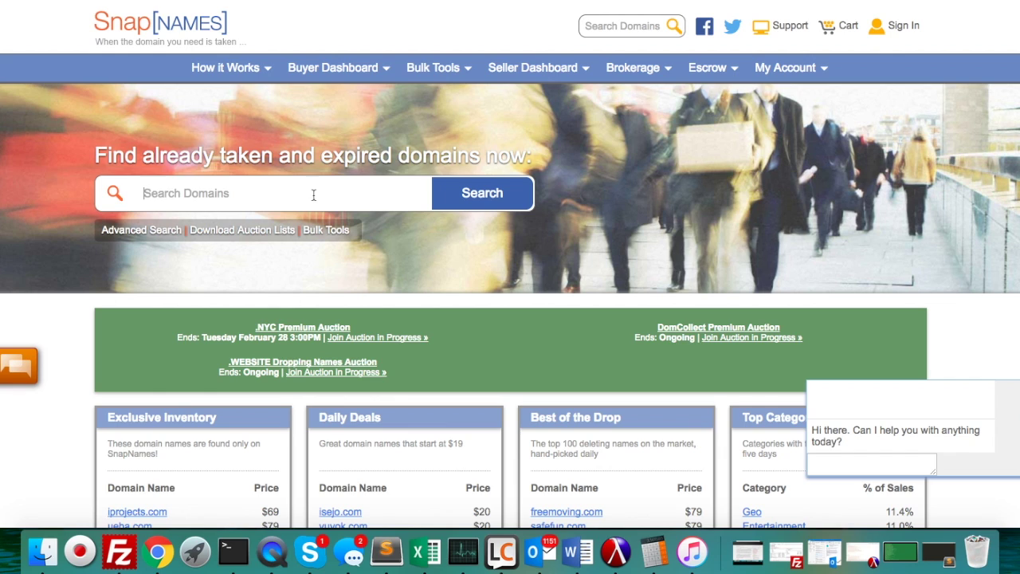
pyautogui.write('wildgrounds.com')
pyautogui.click(477, 197)
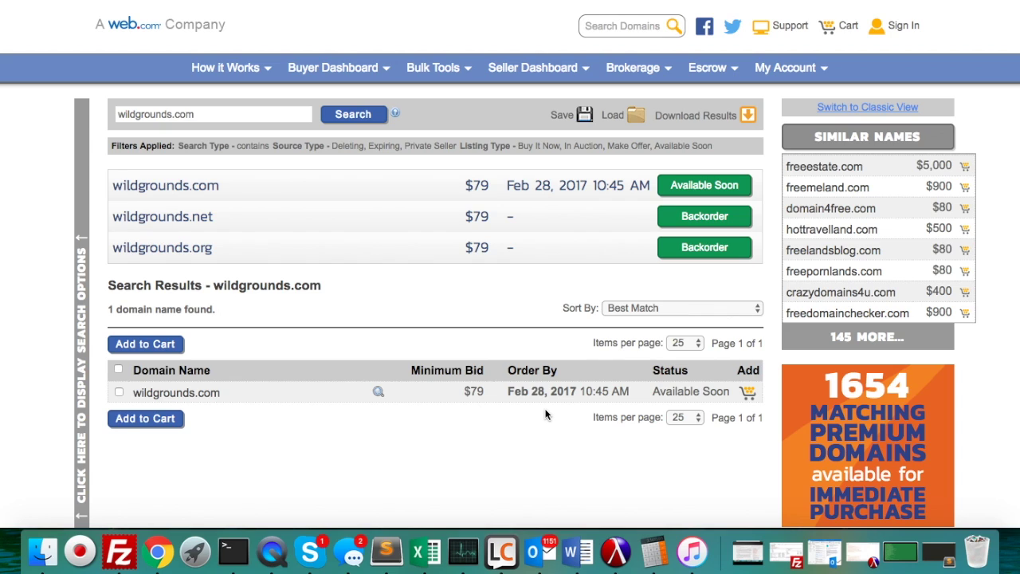
pyautogui.scroll(-1, 546, 413)
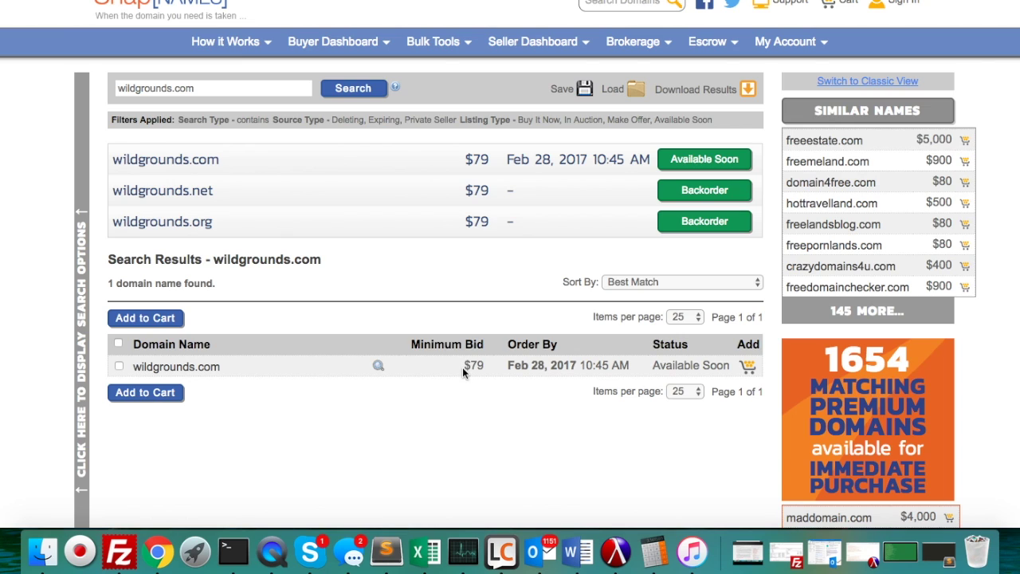
# Step: Open the Wayback Machine and Screenshots.com in new browser tabs, and enter wildgrounds.com in the Wayback Machine's history search
pyautogui.press('super+t')
pyautogui.write('web')
pyautogui.press('Escape')
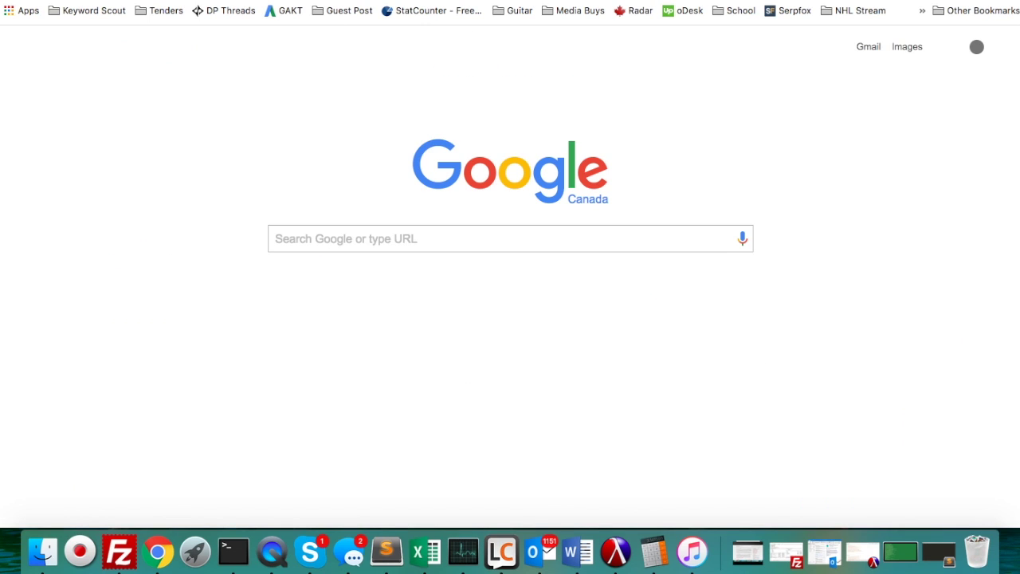
pyautogui.write('scre')
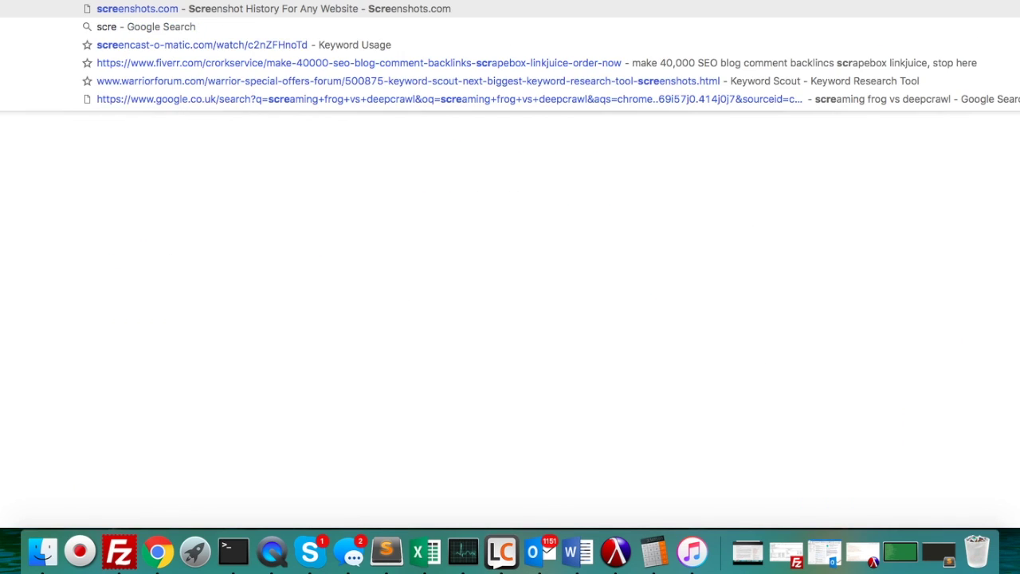
pyautogui.press('Return')
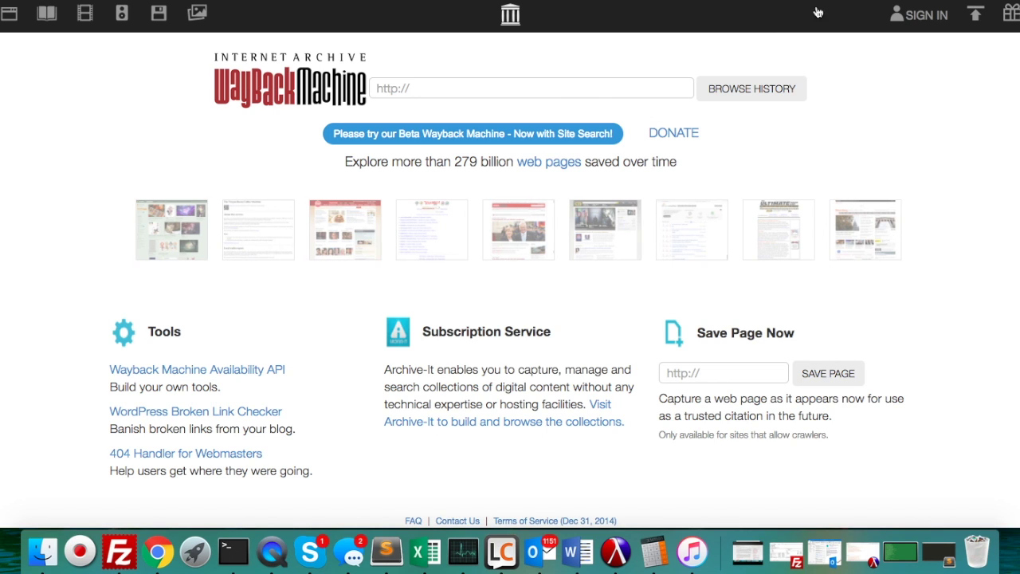
pyautogui.click(499, 85)
pyautogui.write('wildgrounds.com')
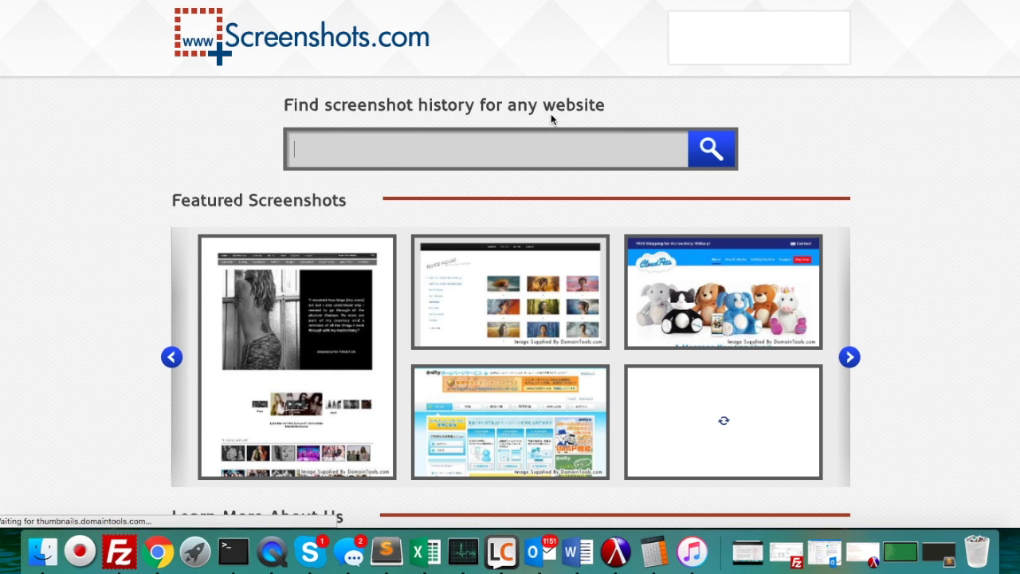
# Step: Search Screenshots.com for the screenshot history of wildgrounds.com
pyautogui.click(551, 149)
pyautogui.write('wildgrounds.com')
pyautogui.press('Return')
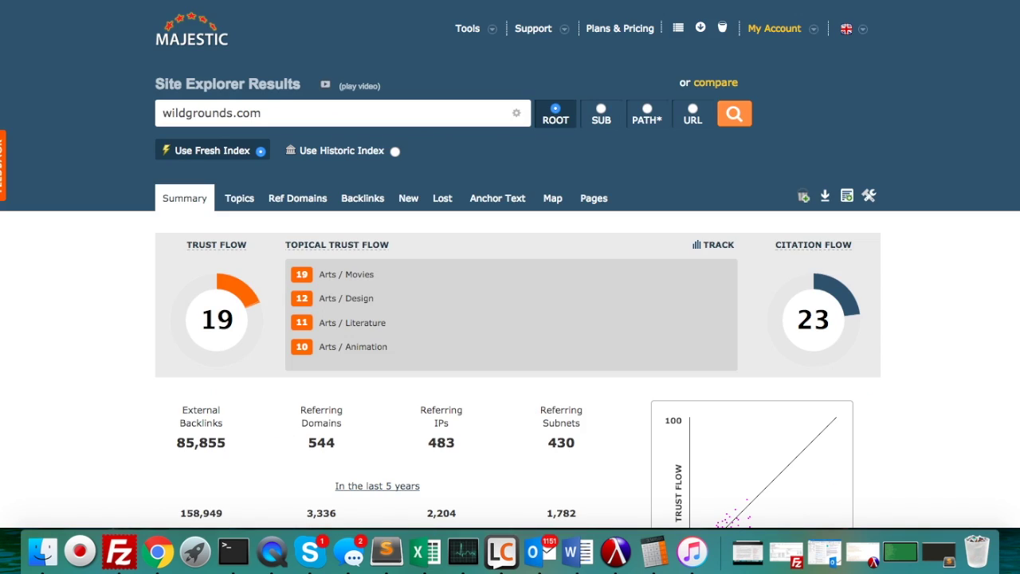
# Step: Return to Majestic Site Explorer and look through the wildgrounds.com summary page again
pyautogui.scroll(-15, 786, 178)
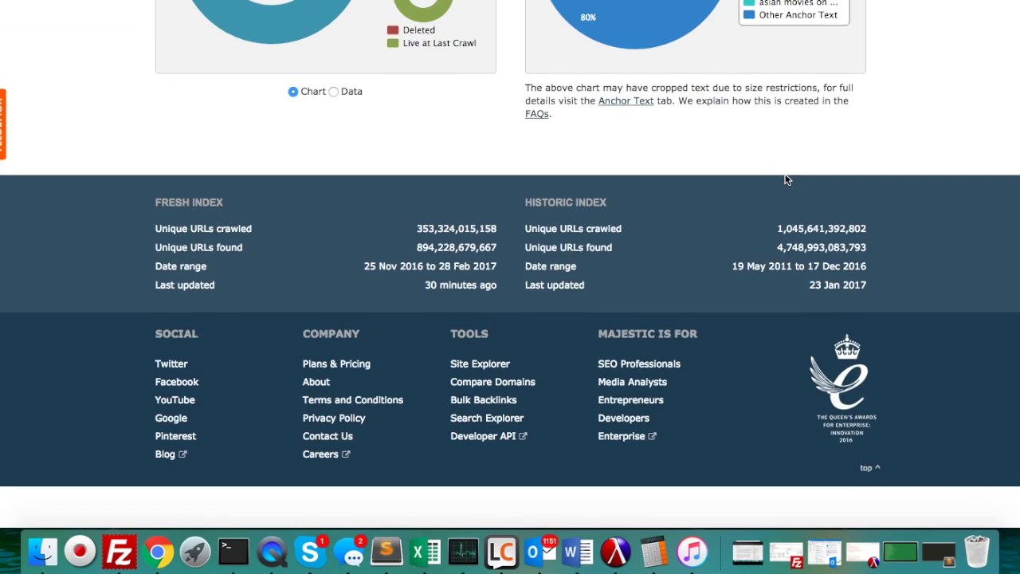
pyautogui.scroll(3, 785, 178)
pyautogui.scroll(10, 664, 148)
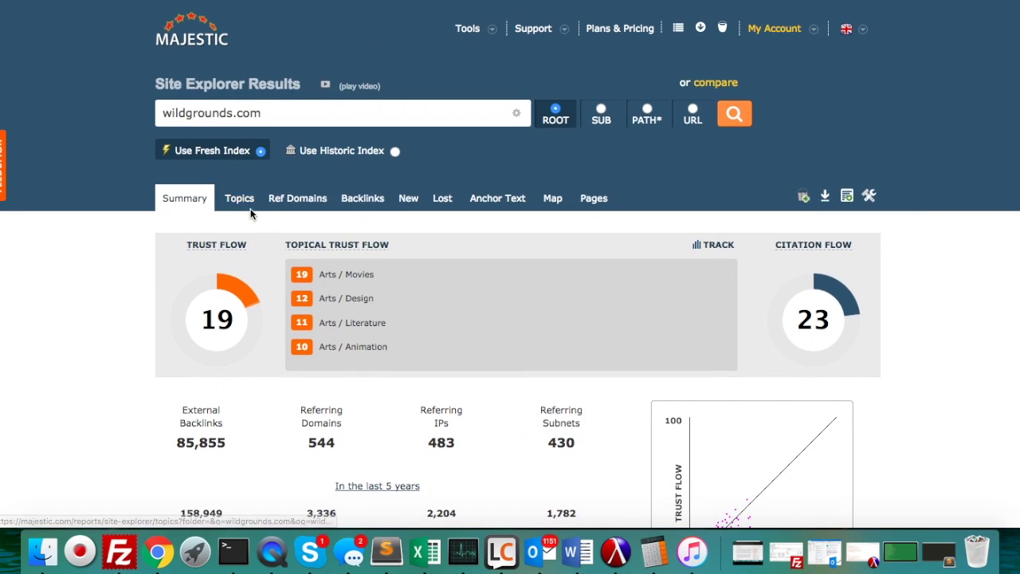
# Step: View the topics of wildgrounds.com in Majestic, followed by its backlinks and anchor text reports
pyautogui.click(240, 201)
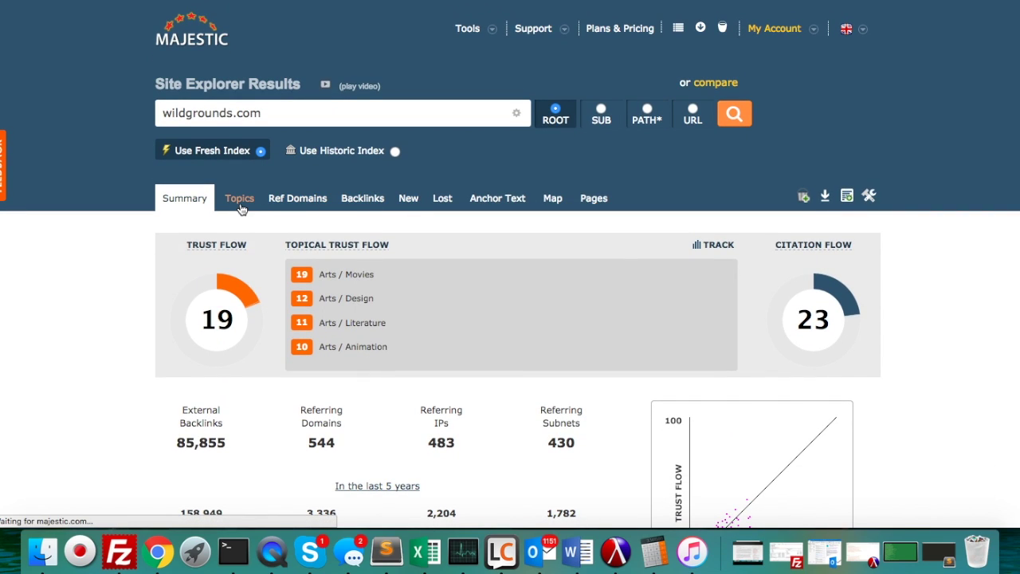
pyautogui.click(356, 198)
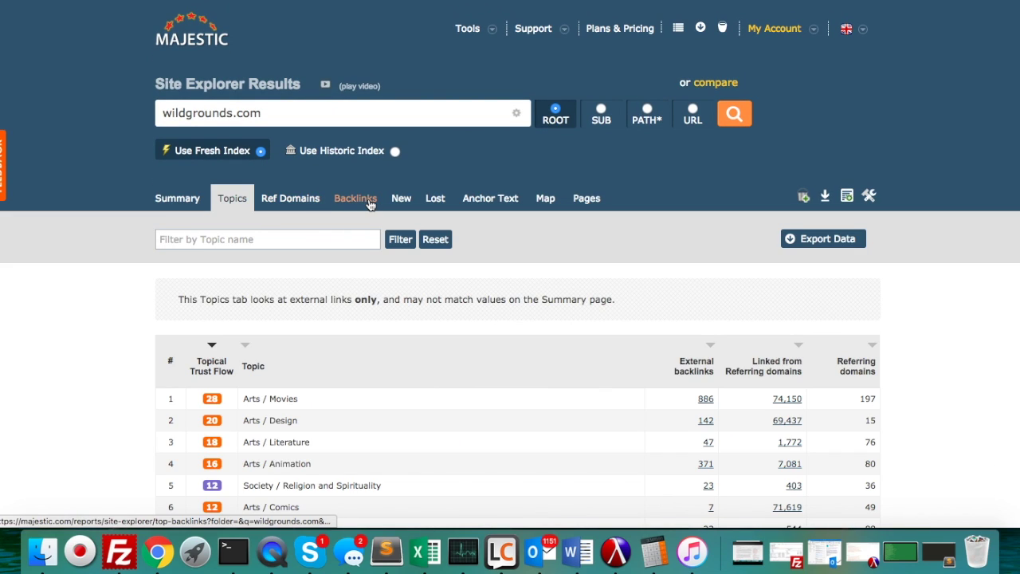
pyautogui.click(503, 204)
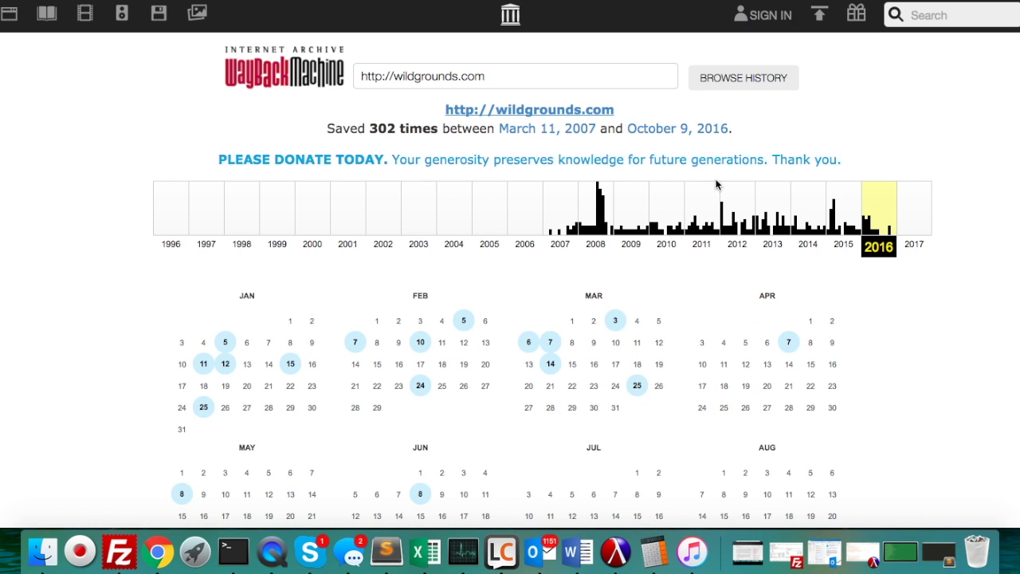
# Step: Switch to the Wayback Machine calendar for wildgrounds.com and try to open the October 1, 2016 capture
pyautogui.scroll(-5, 716, 185)
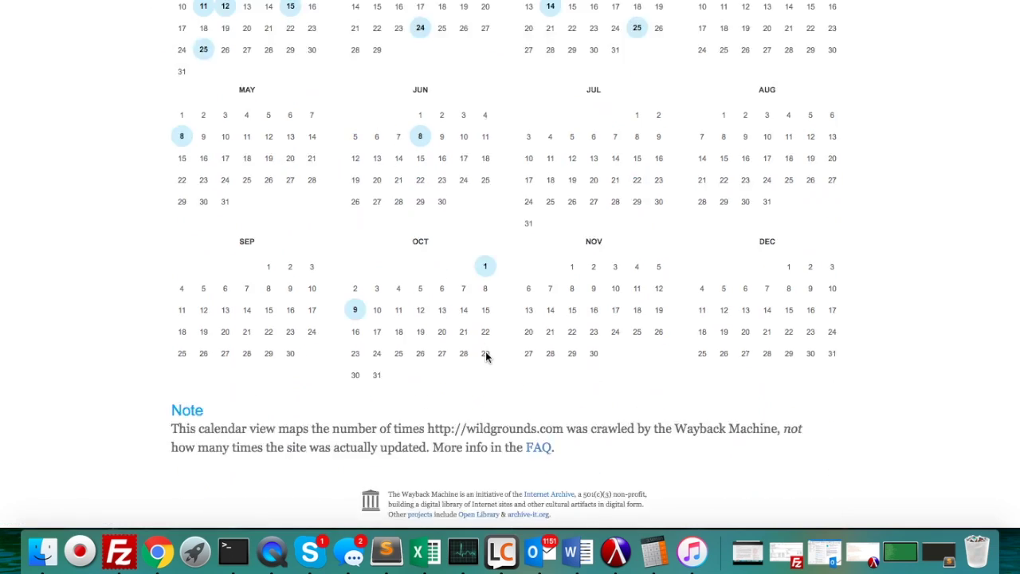
pyautogui.click(484, 236)
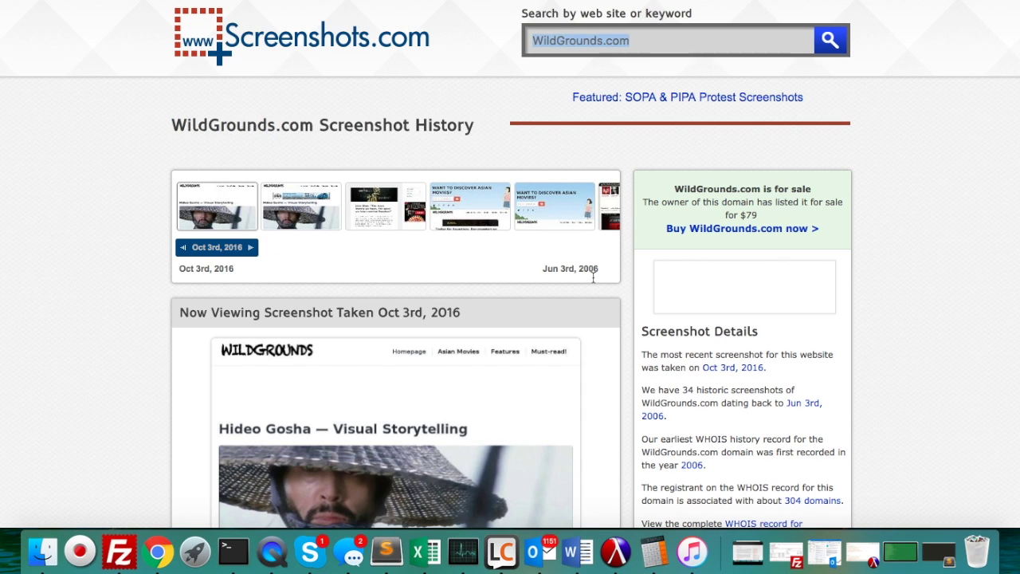
# Step: Look through the full Oct 3rd, 2016 screenshot of wildgrounds.com on Screenshots.com
pyautogui.scroll(-5, 593, 277)
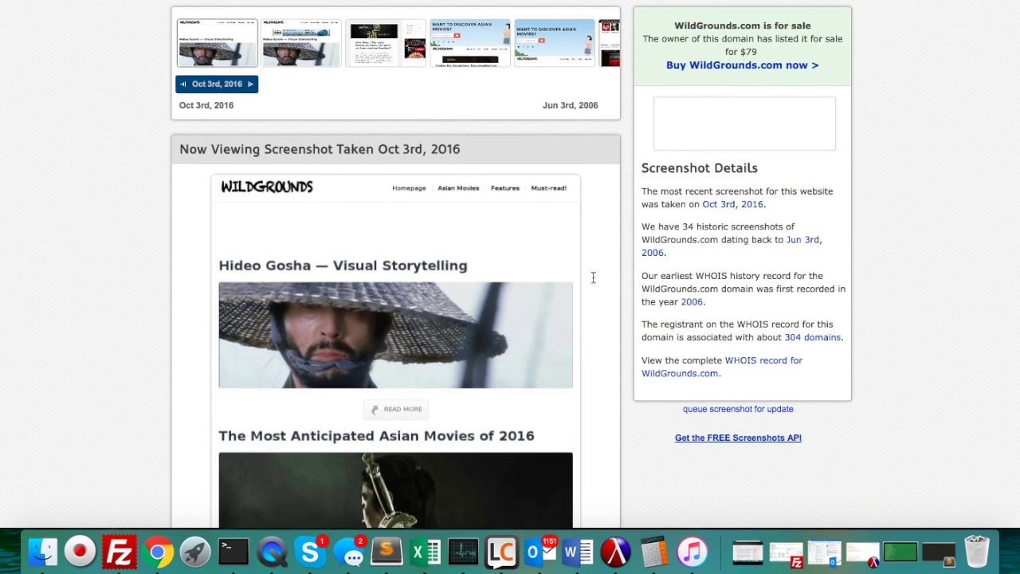
pyautogui.scroll(-5, 593, 277)
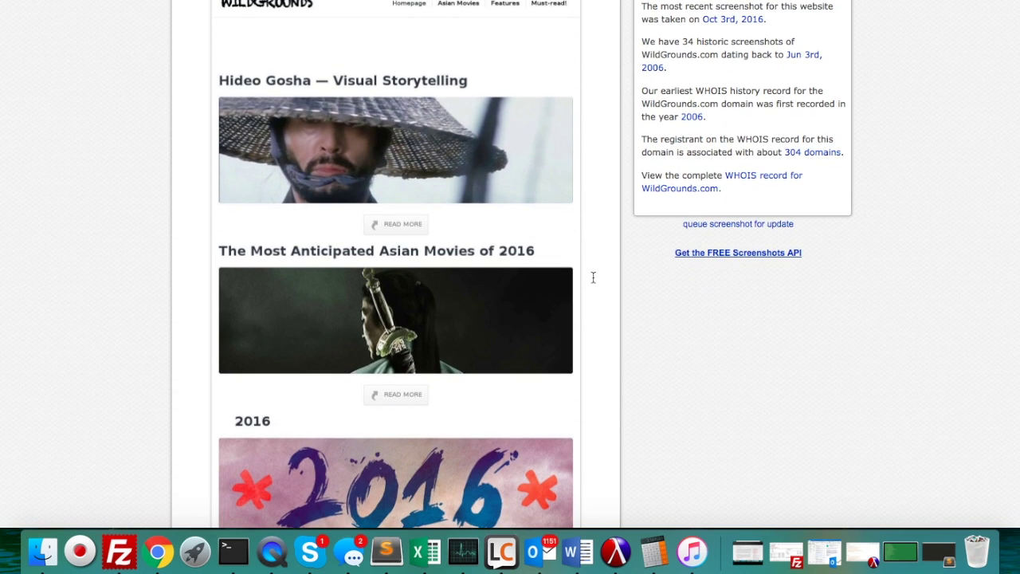
pyautogui.scroll(-5, 593, 277)
pyautogui.scroll(-5, 593, 277)
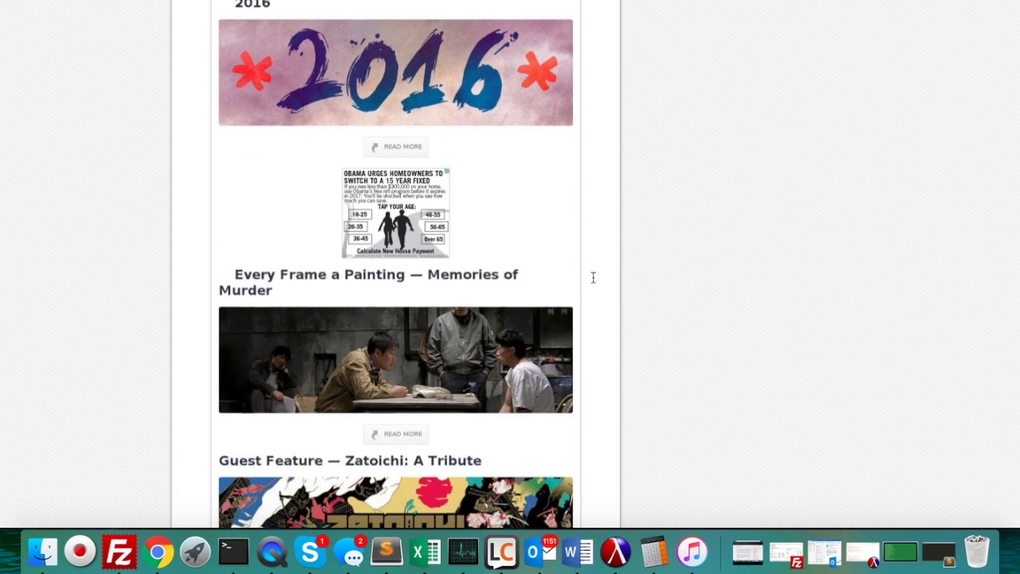
pyautogui.scroll(-10, 593, 277)
pyautogui.scroll(-3, 593, 277)
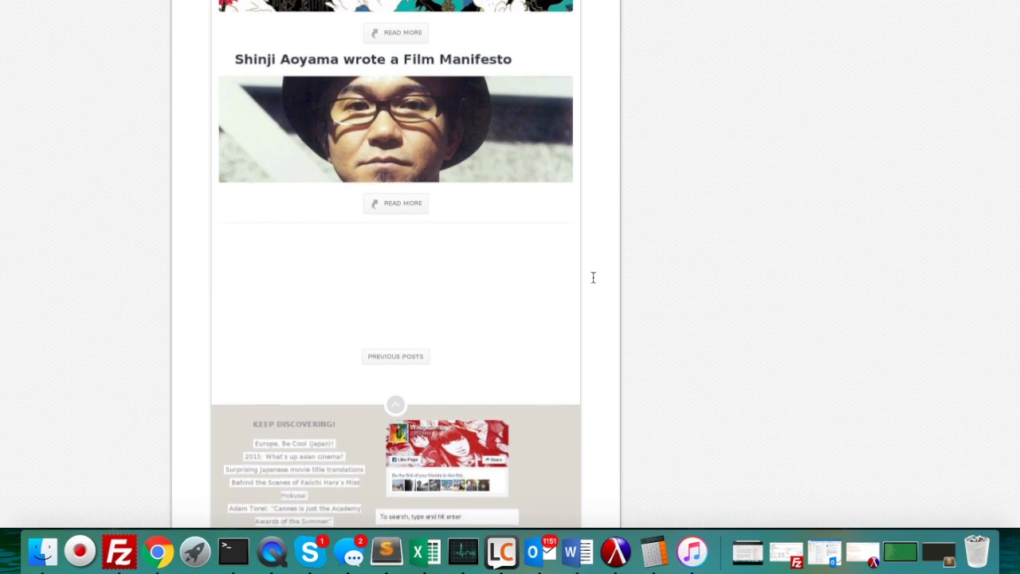
pyautogui.scroll(20, 593, 277)
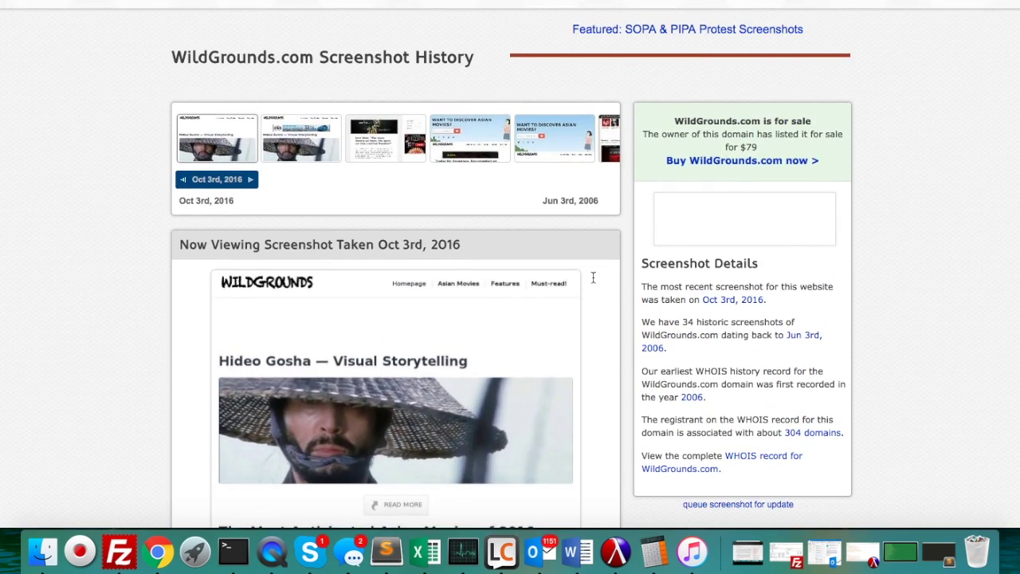
pyautogui.scroll(-6, 593, 277)
pyautogui.scroll(5, 593, 277)
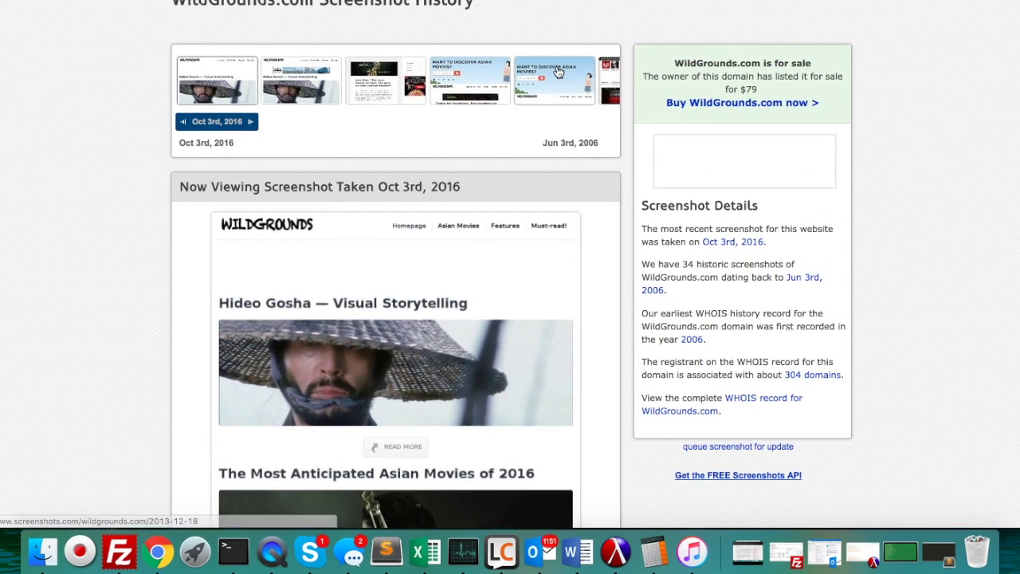
# Step: Move along the screenshot timeline and open the Jul 5th, 2009 capture of wildgrounds.com
pyautogui.click(253, 121)
pyautogui.moveTo(253, 121); pyautogui.dragTo(383, 104)
pyautogui.click(383, 104)
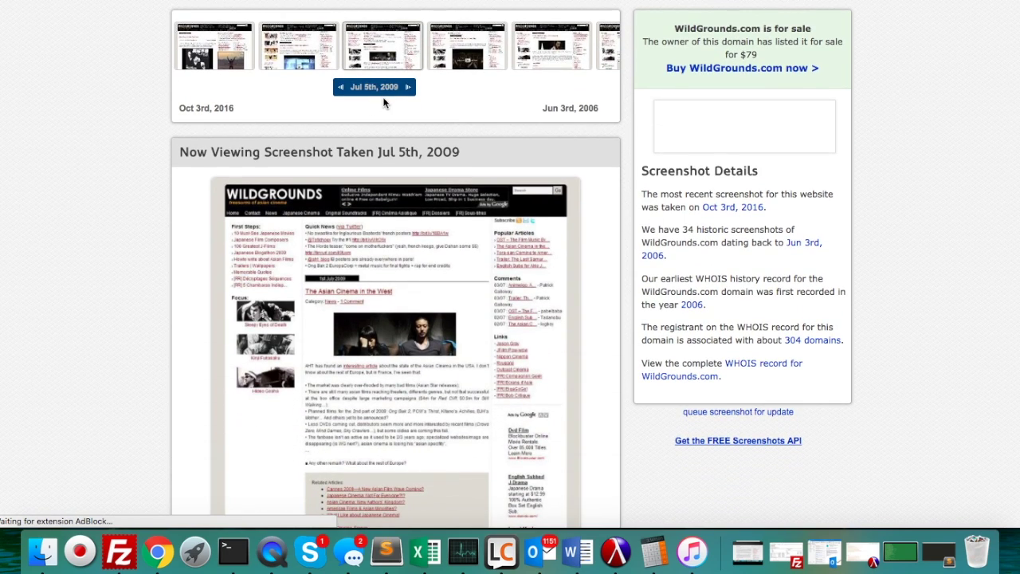
# Step: Move the timeline to more recent captures, open the Dec 18th, 2013 screenshot and look through it
pyautogui.moveTo(373, 89); pyautogui.dragTo(220, 85)
pyautogui.click(244, 64)
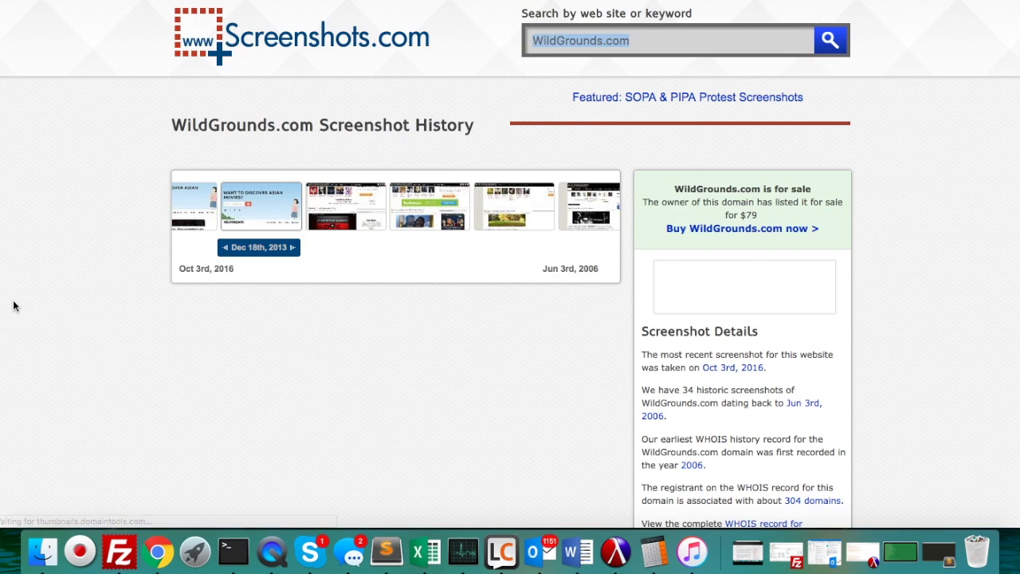
pyautogui.scroll(-4, 12, 305)
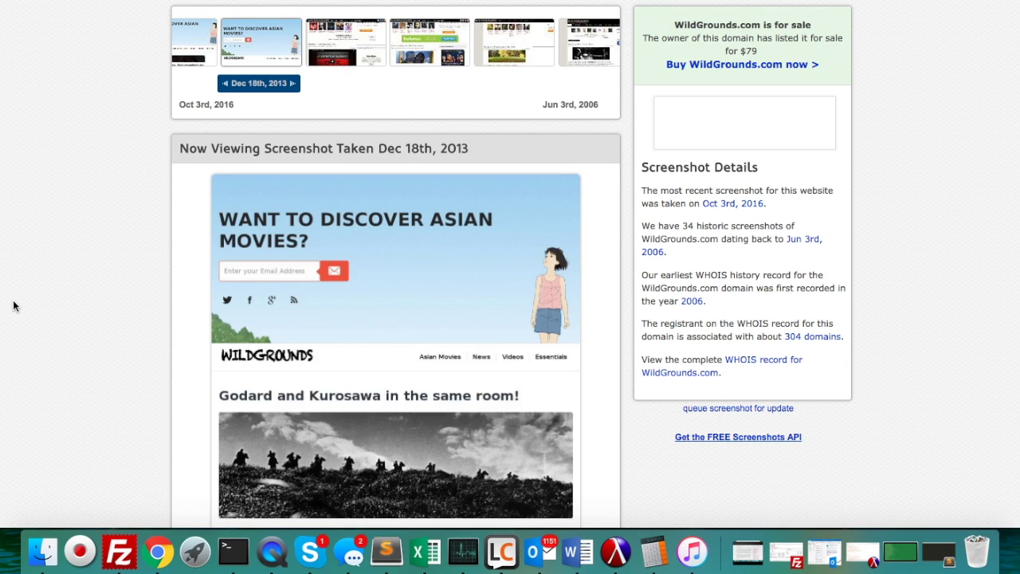
pyautogui.scroll(-4, 13, 305)
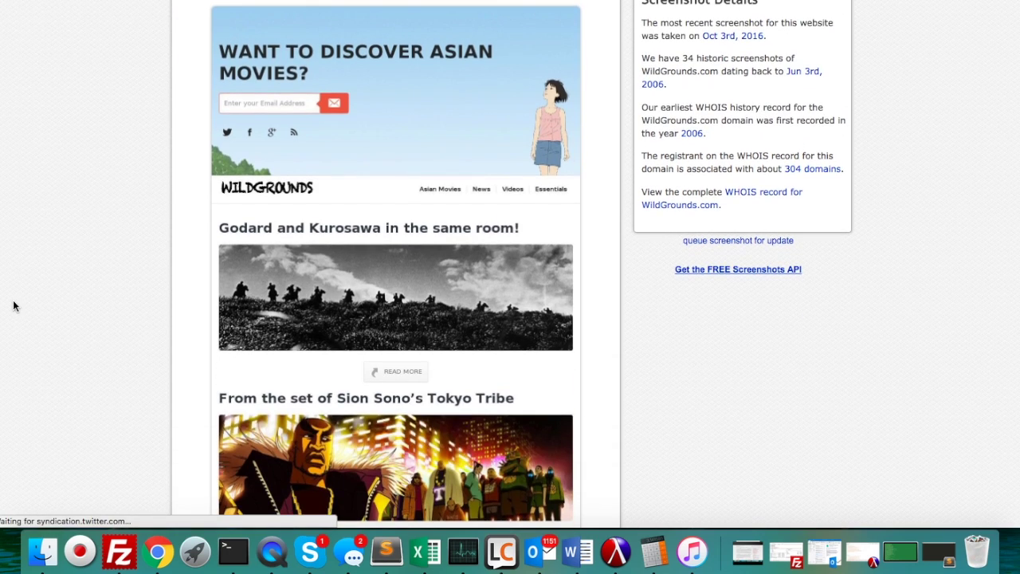
pyautogui.scroll(7, 12, 306)
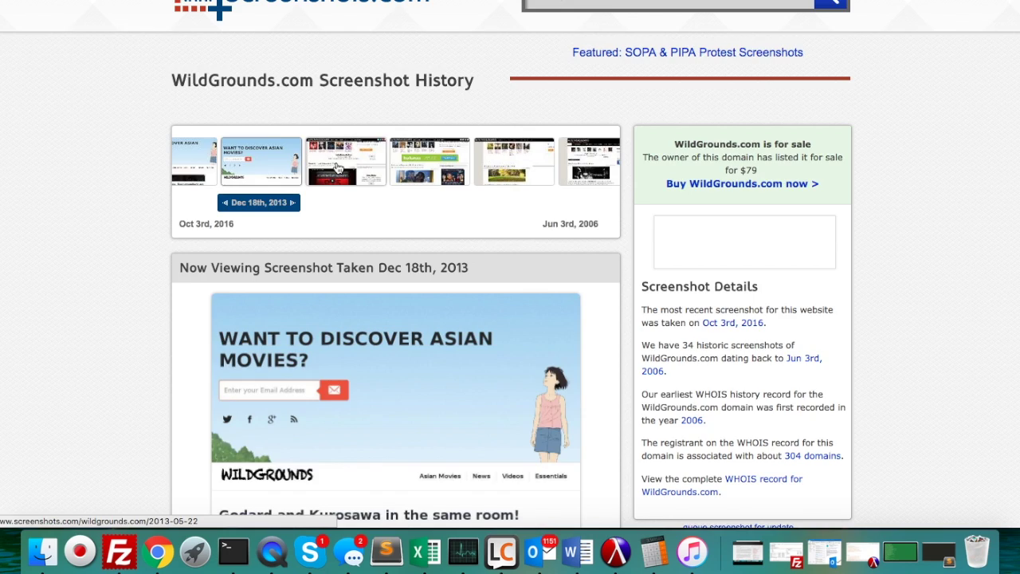
# Step: View the May 22nd, 2013 screenshot of the site, and select the Dec 18th, 2013 one again
pyautogui.click(338, 168)
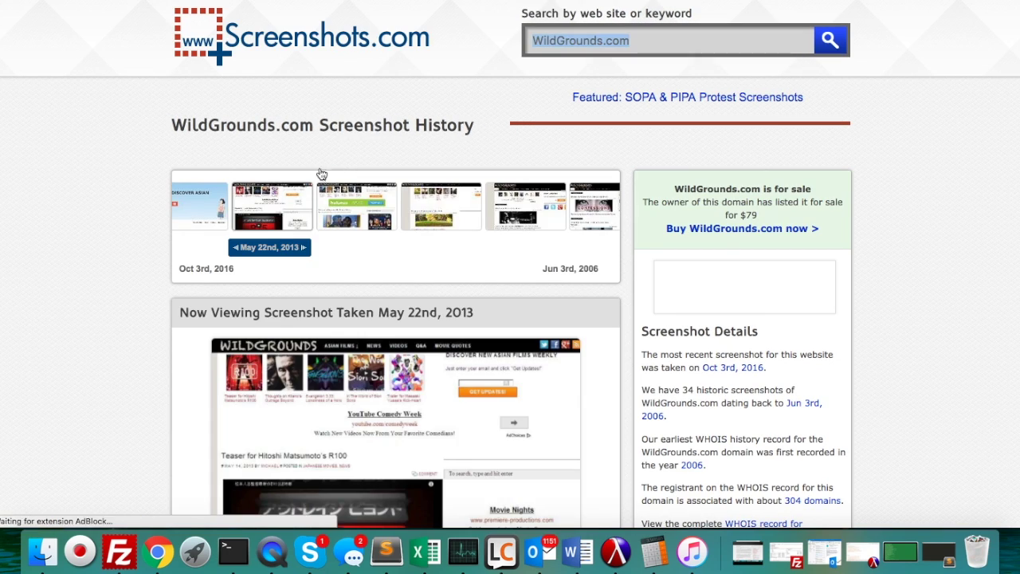
pyautogui.scroll(-3, 95, 259)
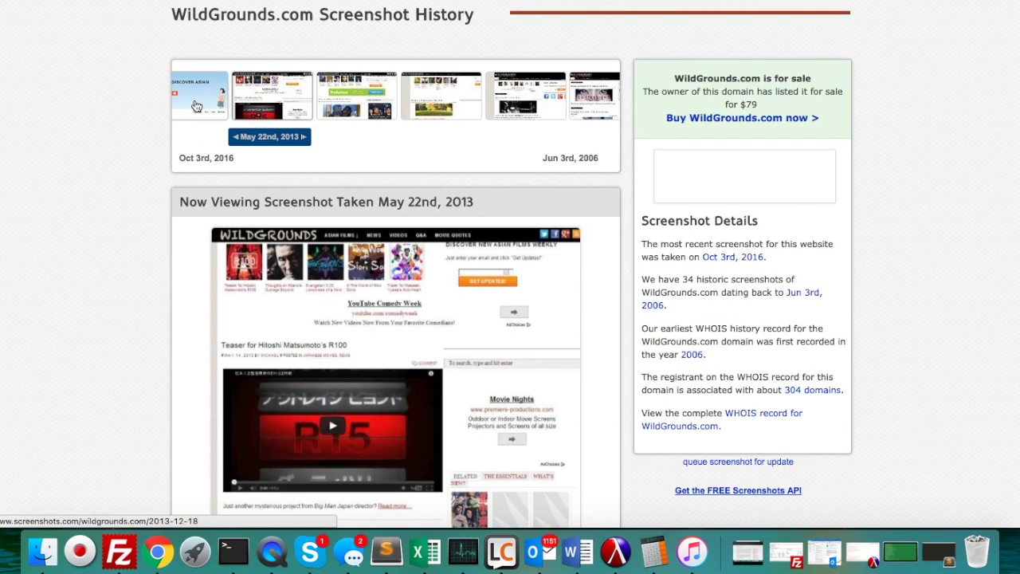
pyautogui.click(196, 106)
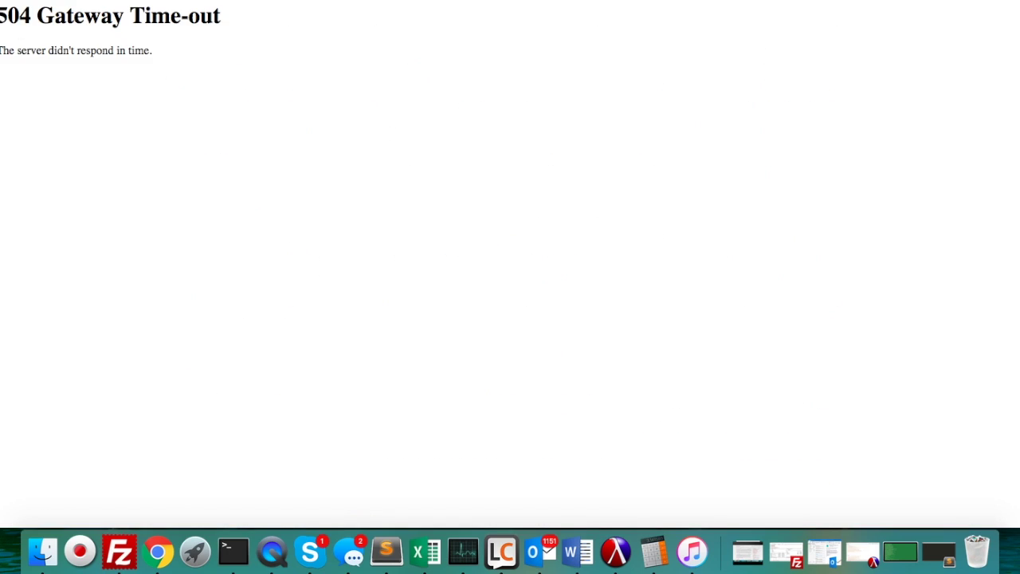
# Step: Go back to the Wayback Machine calendar for wildgrounds.com and try to open the February 10, 2016 capture
pyautogui.press('super+Left')
pyautogui.scroll(10, 481, 218)
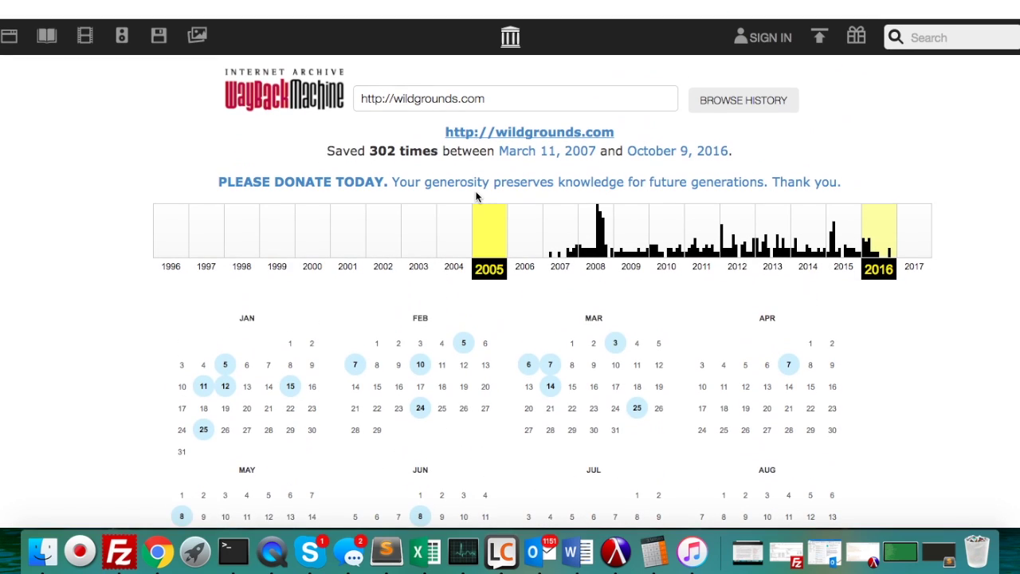
pyautogui.scroll(-1, 477, 207)
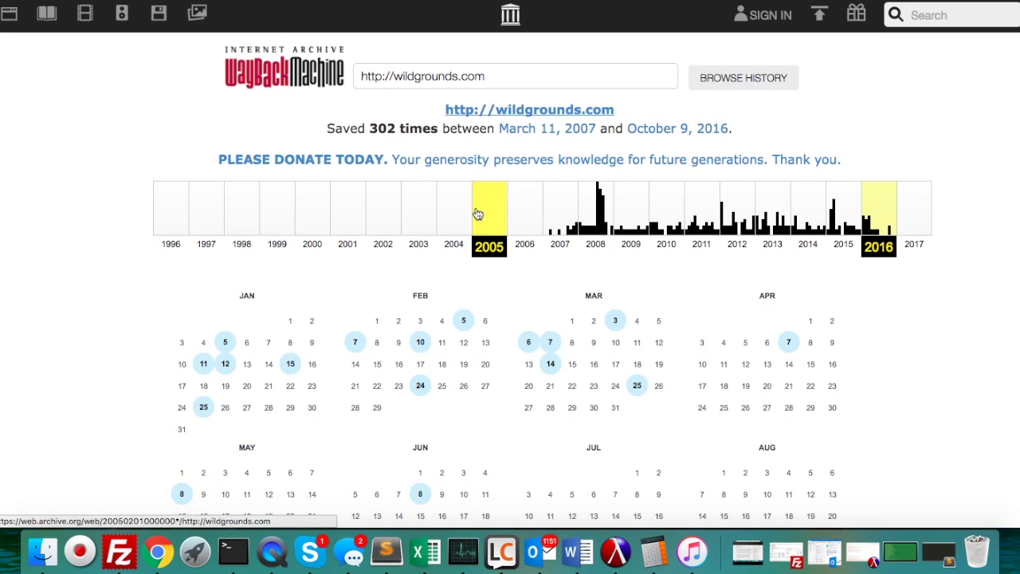
pyautogui.click(421, 342)
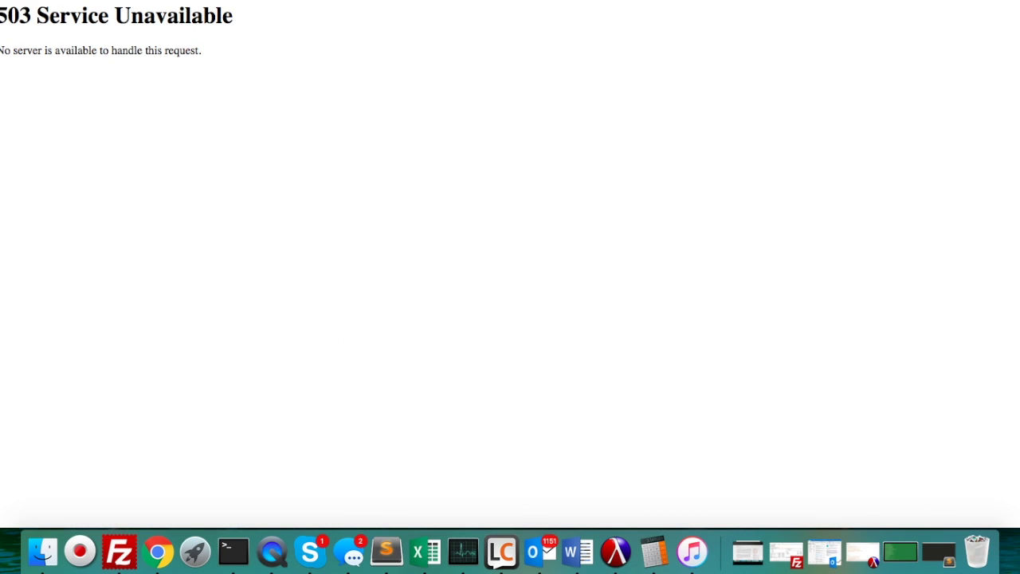
# Step: Return to the SnapNames results for wildgrounds.com and compare its order deadline with the computer's current date and time
pyautogui.press('super+Left')
pyautogui.press('super+Left')
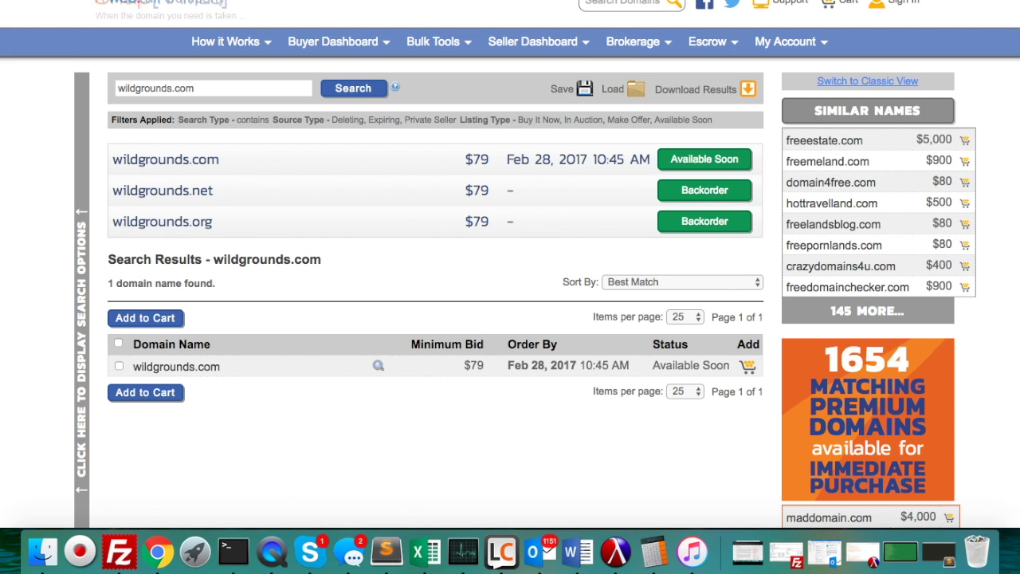
pyautogui.press('super+Left')
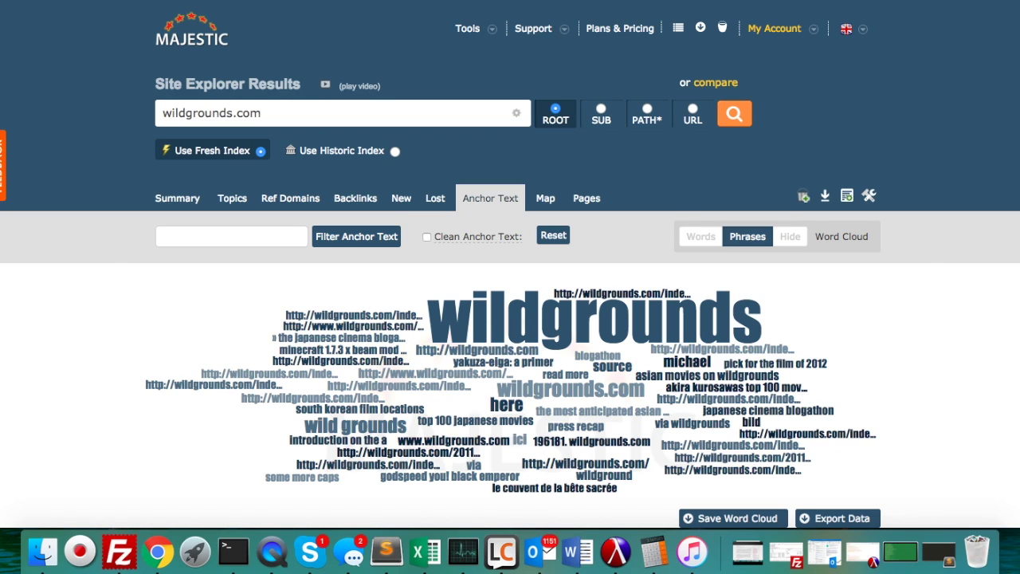
pyautogui.press('super+Right')
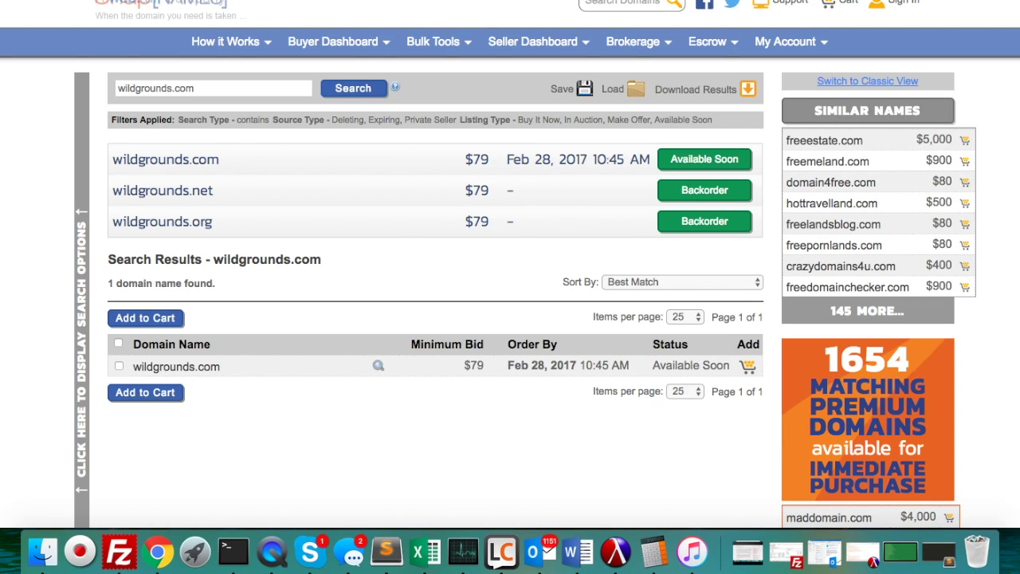
pyautogui.scroll(2, 445, 177)
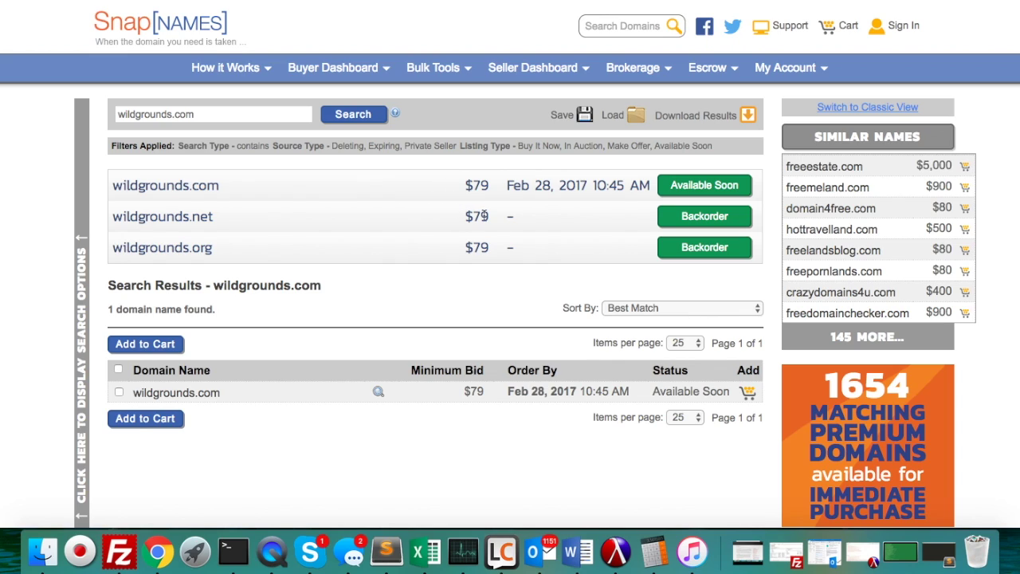
pyautogui.click(829, 0)
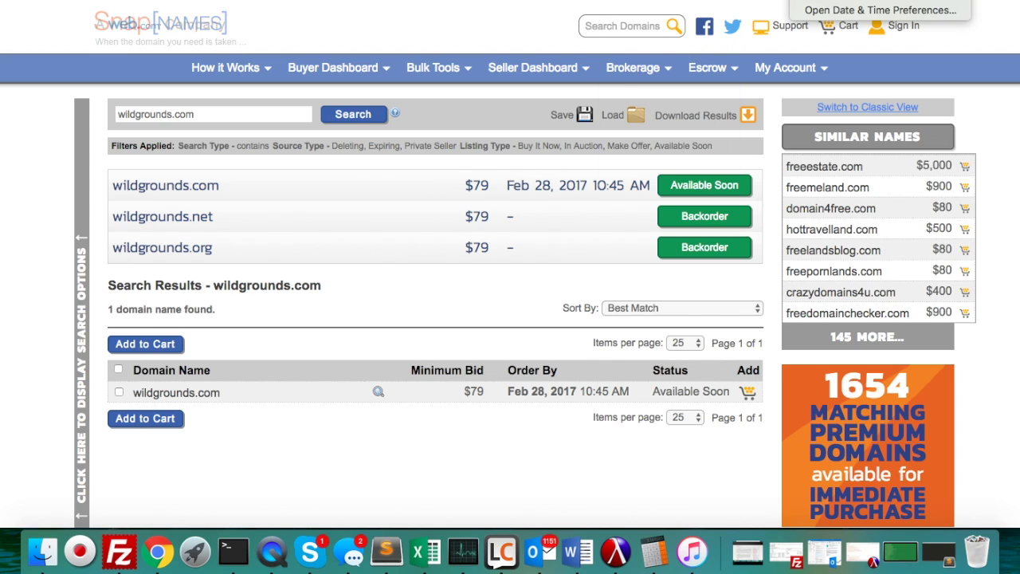
pyautogui.click(1007, 100)
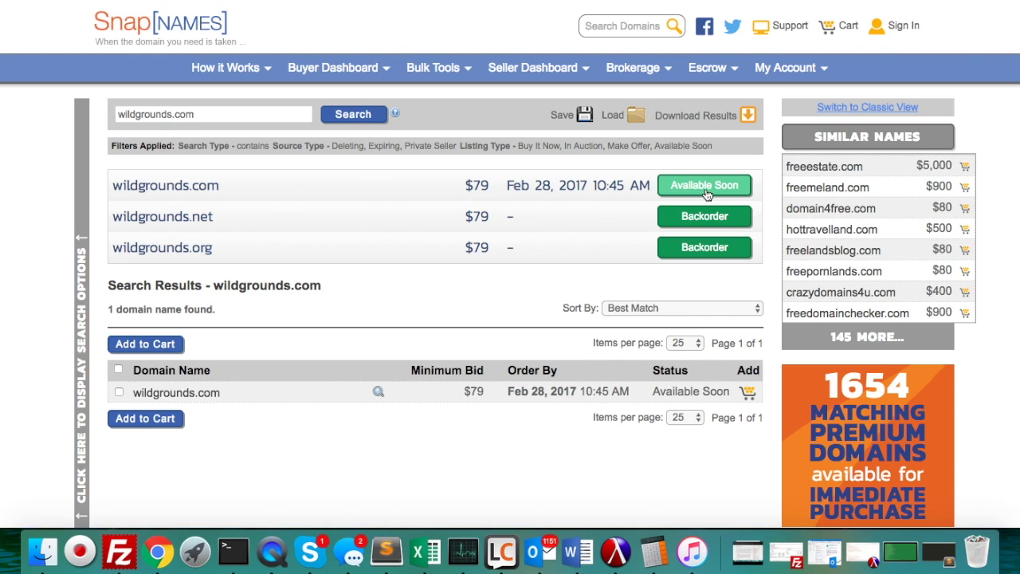
# Step: Add wildgrounds.com to the SnapNames cart and open the shopping cart to review the total due upon fulfillment
pyautogui.click(707, 188)
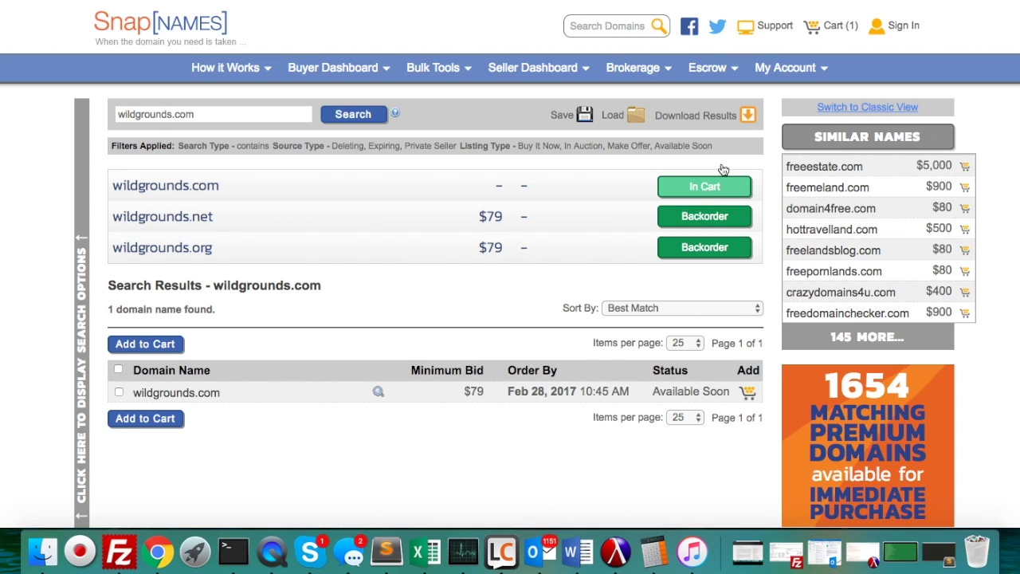
pyautogui.click(822, 37)
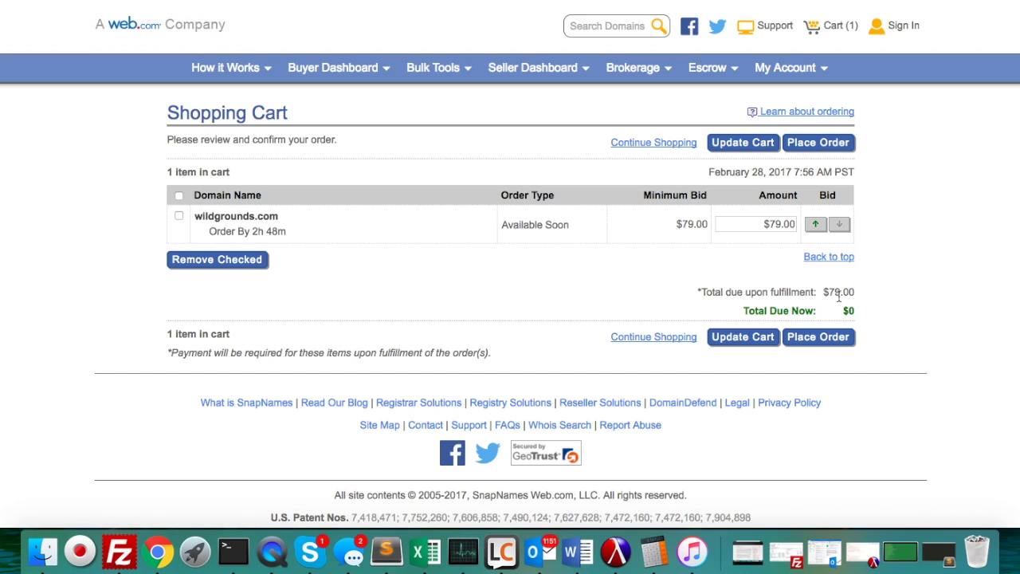
pyautogui.moveTo(840, 293)
pyautogui.mouseDown()
pyautogui.moveTo(829, 292)
pyautogui.moveTo(843, 293)
pyautogui.mouseUp()
pyautogui.moveTo(844, 294); pyautogui.dragTo(839, 295)
pyautogui.moveTo(839, 293); pyautogui.dragTo(820, 292)
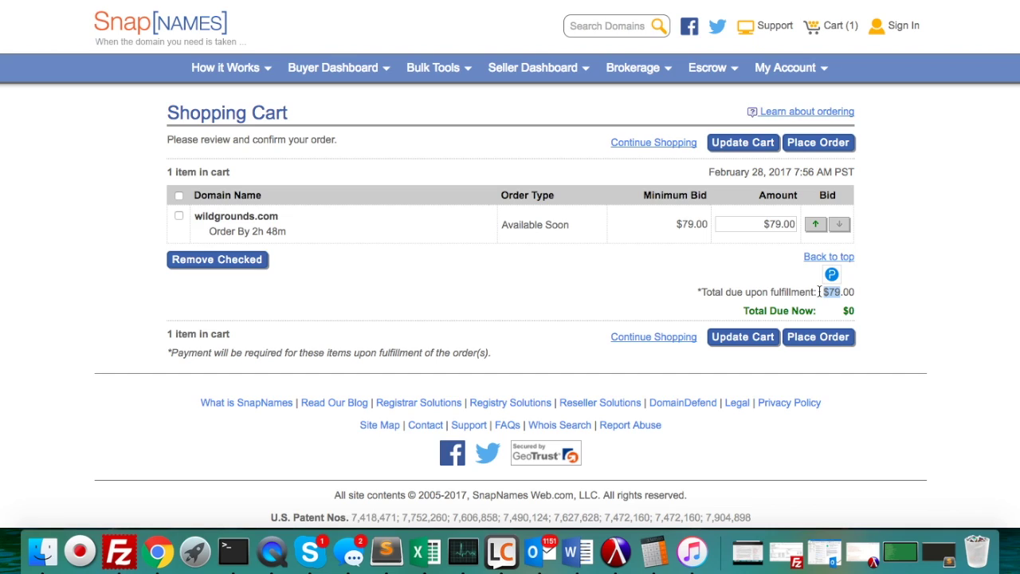
pyautogui.click(887, 261)
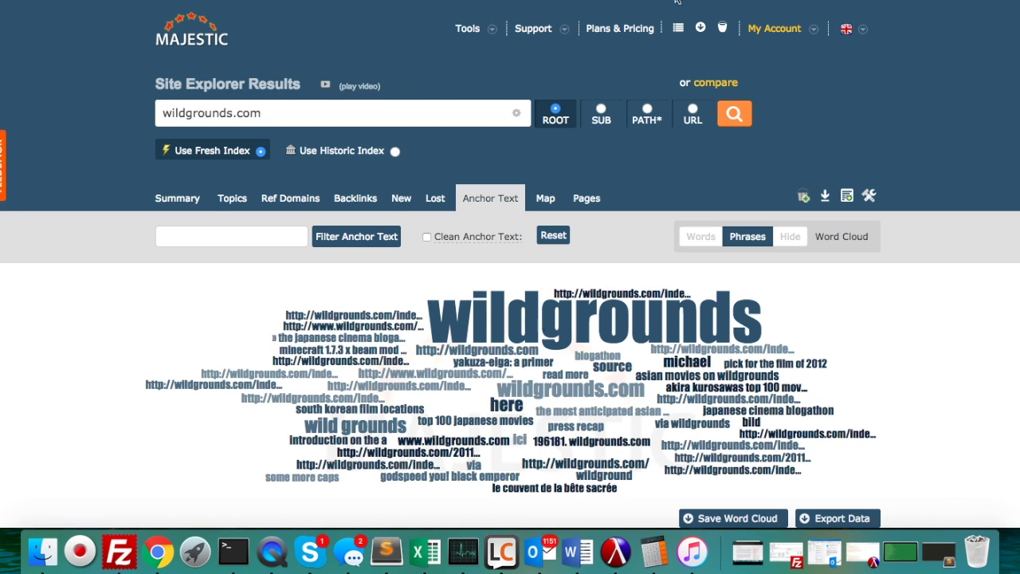
# Step: Reopen the wildgrounds.com summary in Majestic and review its backlink breakdown, anchor text chart and referring domains
pyautogui.click(199, 204)
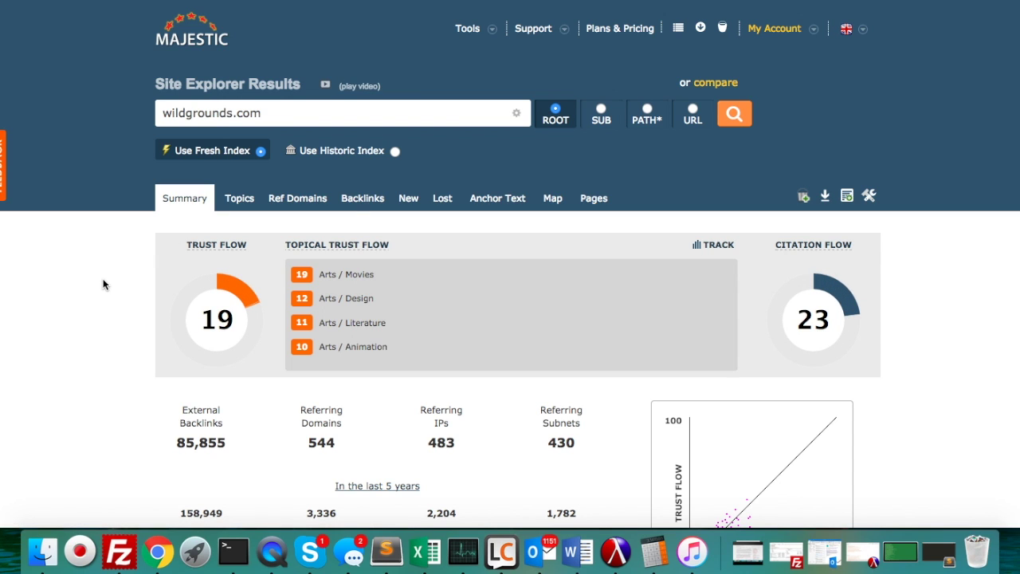
pyautogui.scroll(-10, 103, 285)
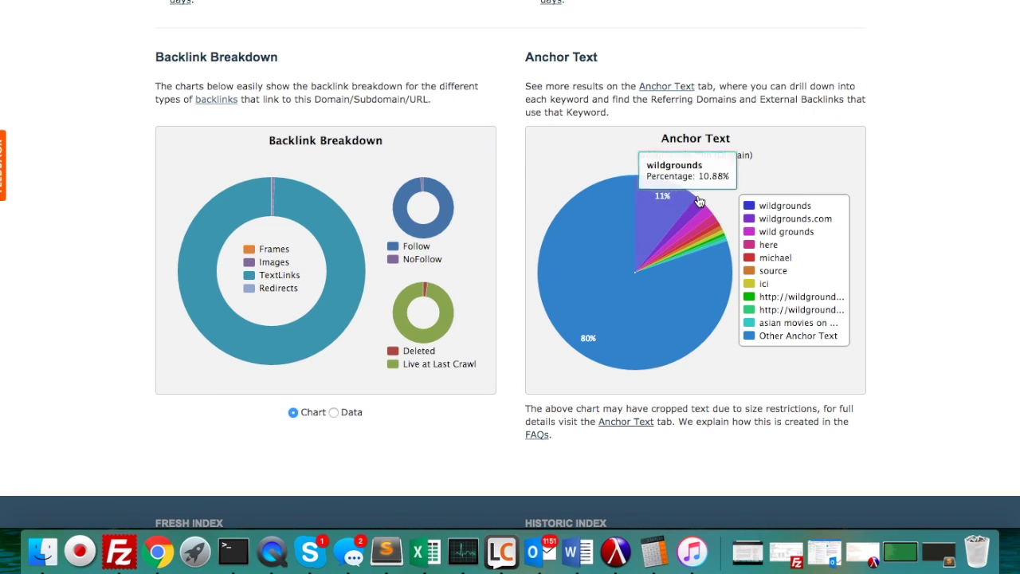
pyautogui.scroll(10, 661, 194)
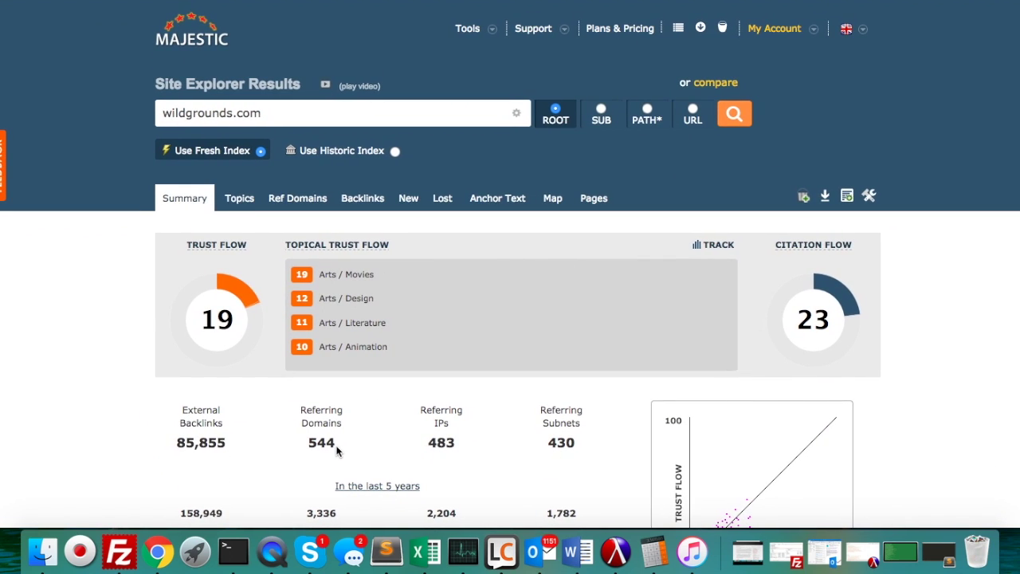
# Step: Examine the wildgrounds.com summary's backlink history charts, anchor text distribution, Trust Flow, Citation Flow and link profile graph
pyautogui.scroll(-10, 335, 447)
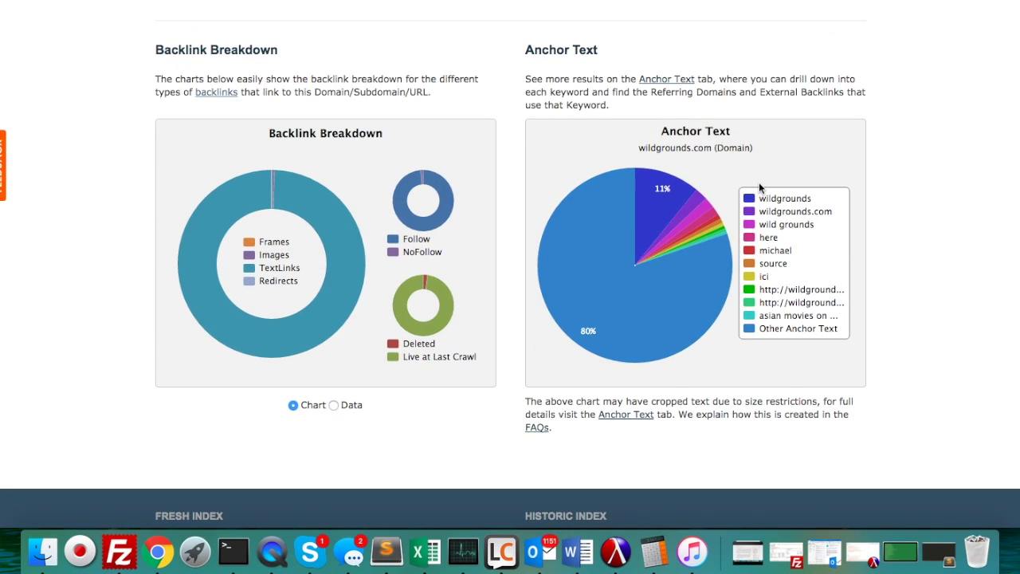
pyautogui.scroll(6, 533, 27)
pyautogui.scroll(-6, 533, 27)
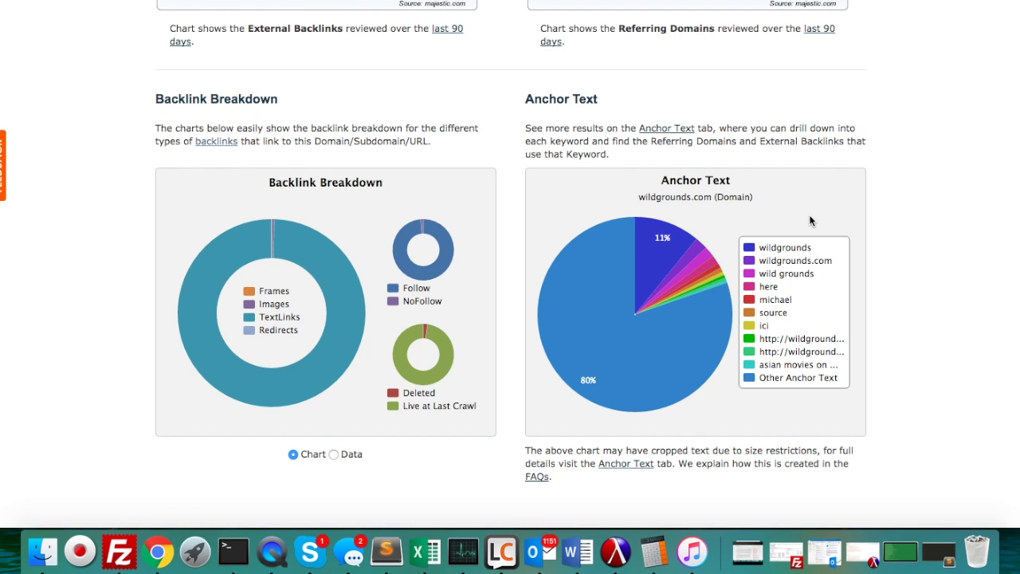
pyautogui.scroll(10, 770, 193)
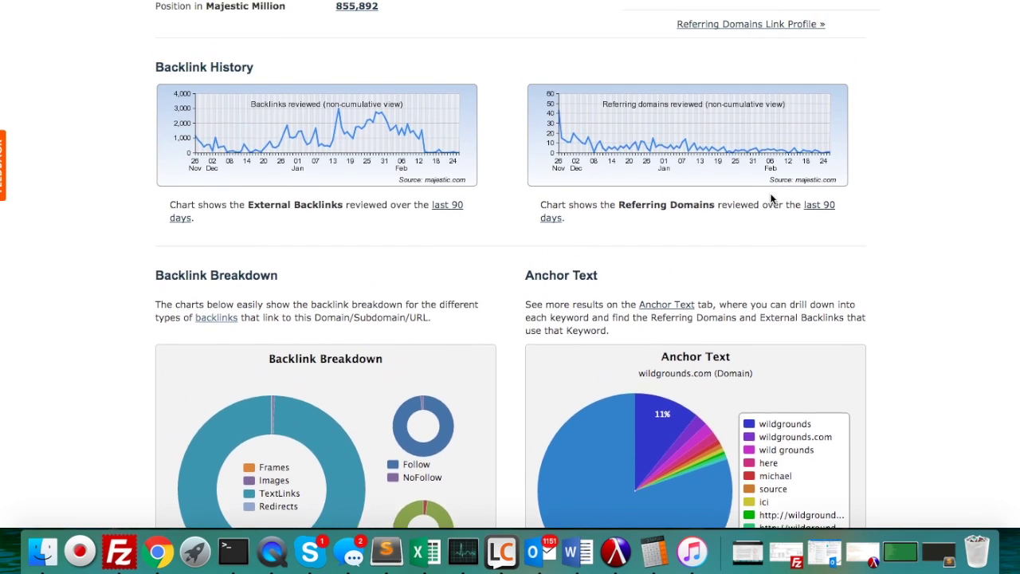
pyautogui.scroll(-5, 770, 199)
pyautogui.scroll(5, 770, 198)
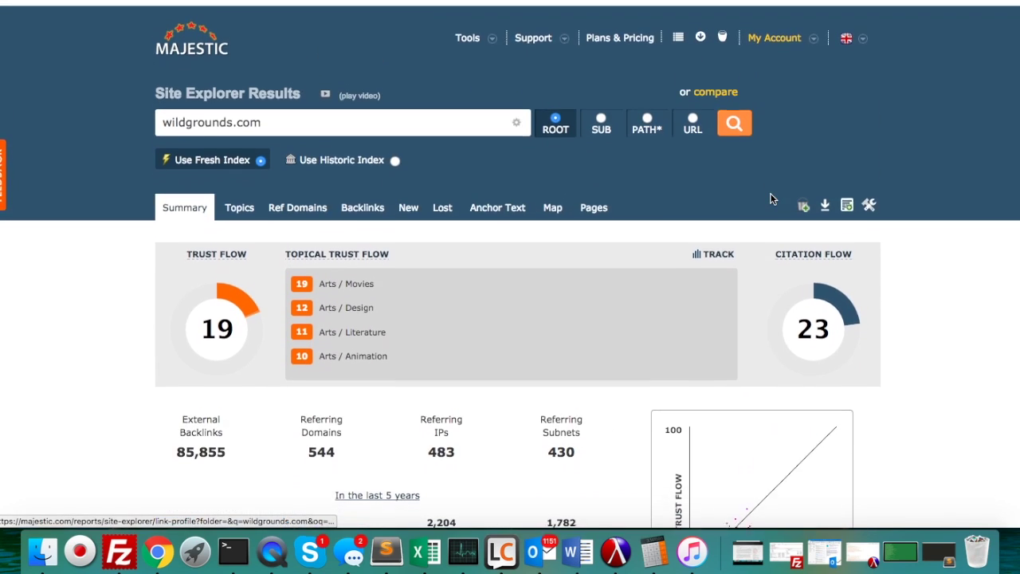
pyautogui.scroll(-1, 770, 199)
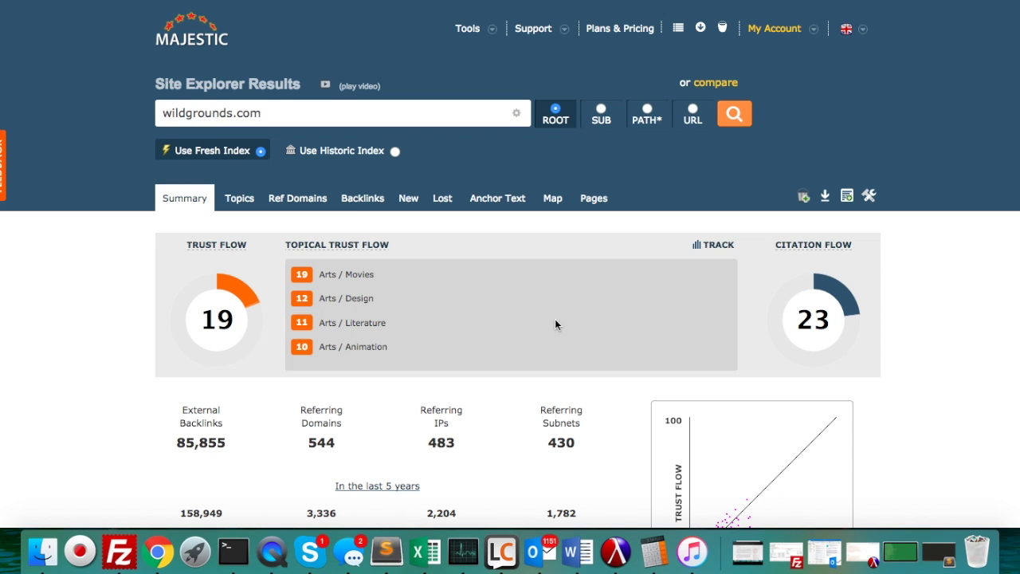
pyautogui.scroll(-6, 555, 324)
pyautogui.scroll(4, 555, 324)
pyautogui.scroll(2, 714, 341)
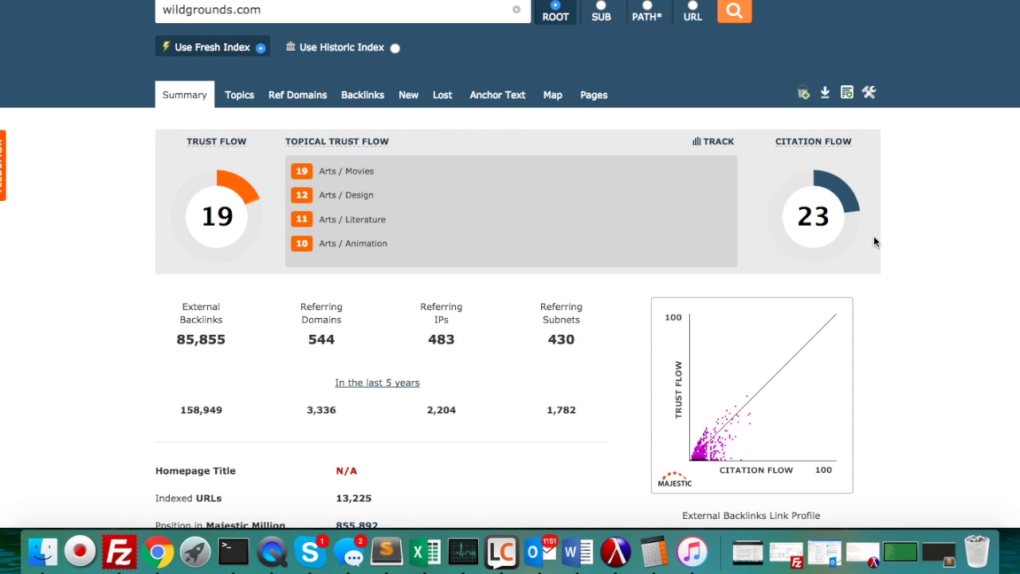
pyautogui.scroll(2, 874, 239)
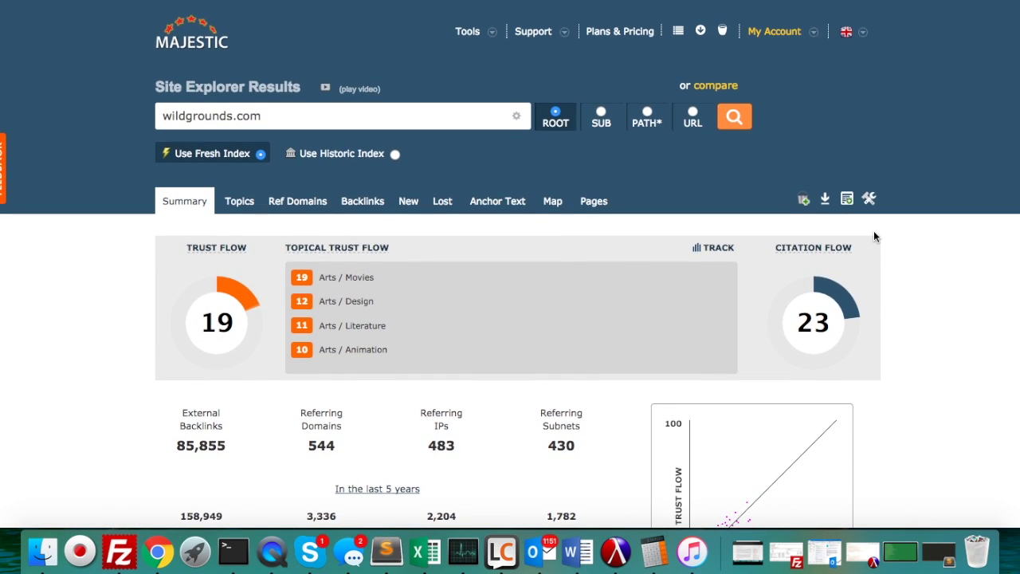